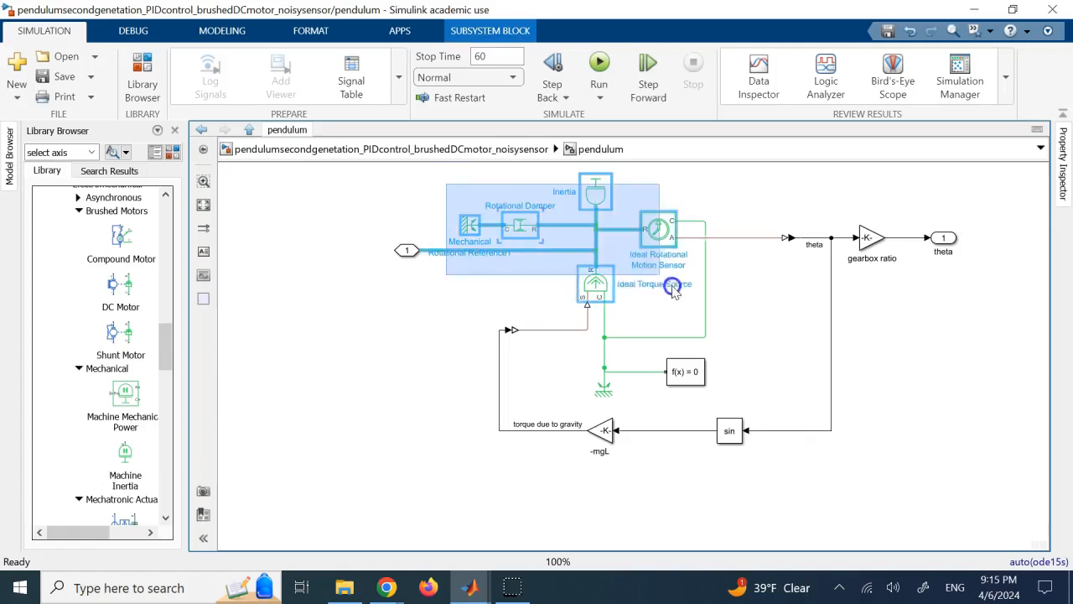
# Examine the pendulum subsystem's inertia, rotational damper, motion sensor and ideal torque source blocks.
pyautogui.click(792, 193)
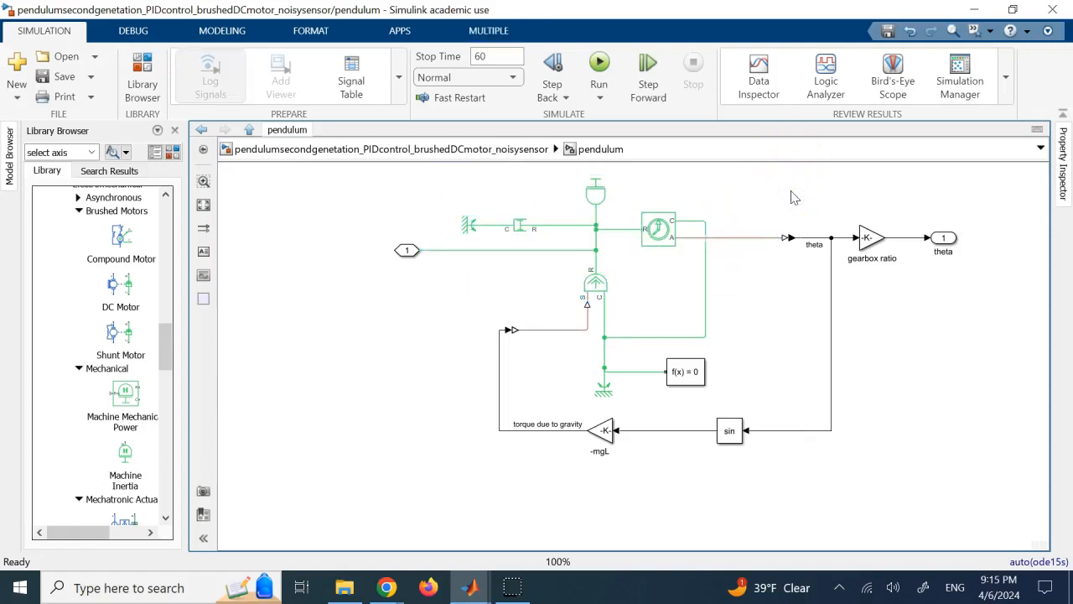
pyautogui.click(770, 201)
pyautogui.click(636, 78)
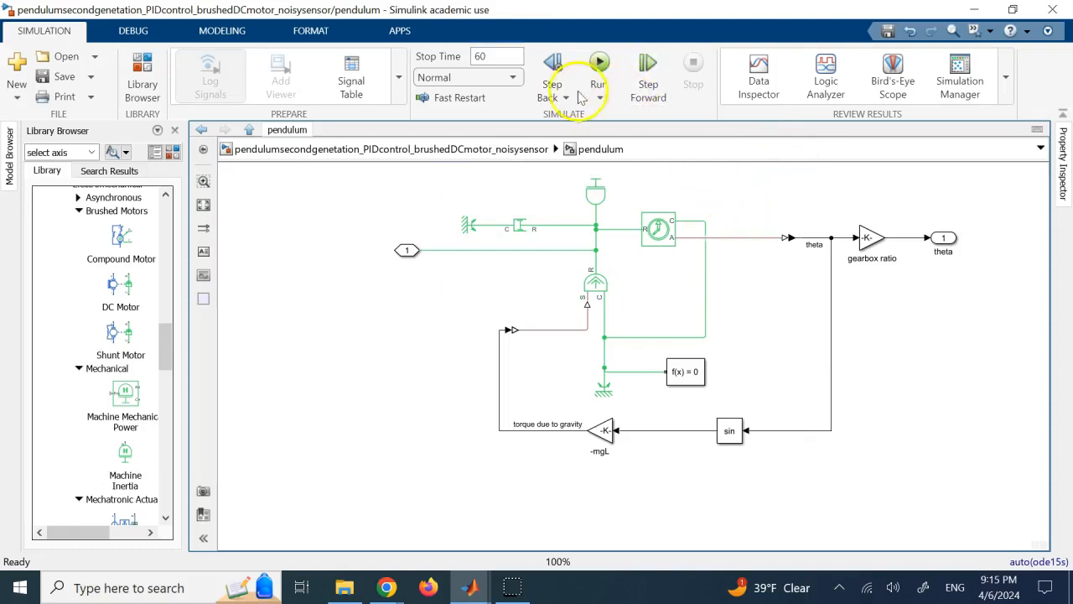
pyautogui.moveTo(446, 175); pyautogui.dragTo(661, 277)
pyautogui.click(723, 200)
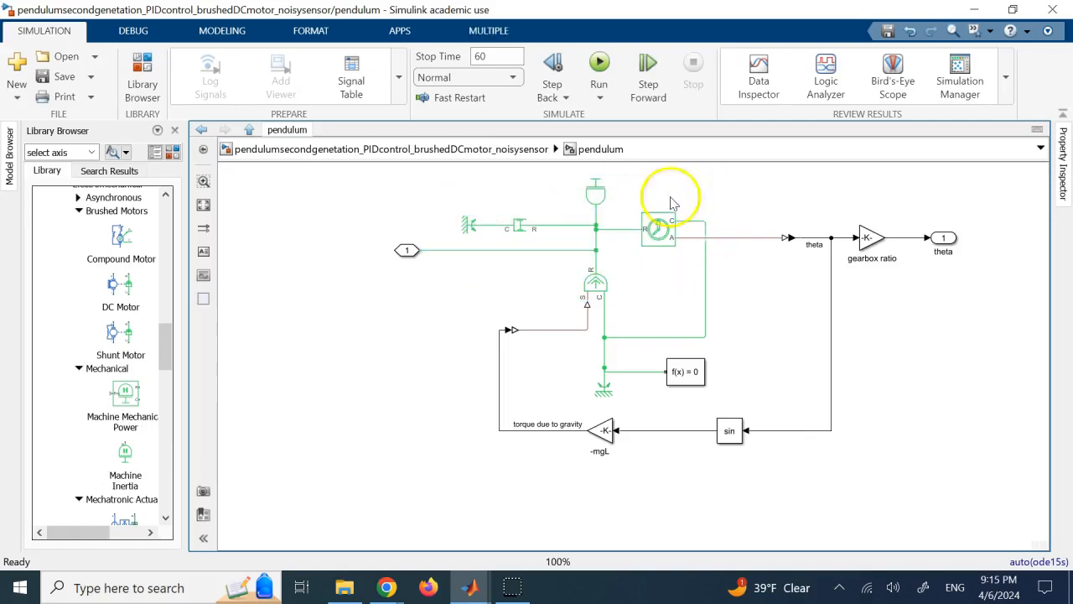
pyautogui.click(594, 199)
pyautogui.click(466, 193)
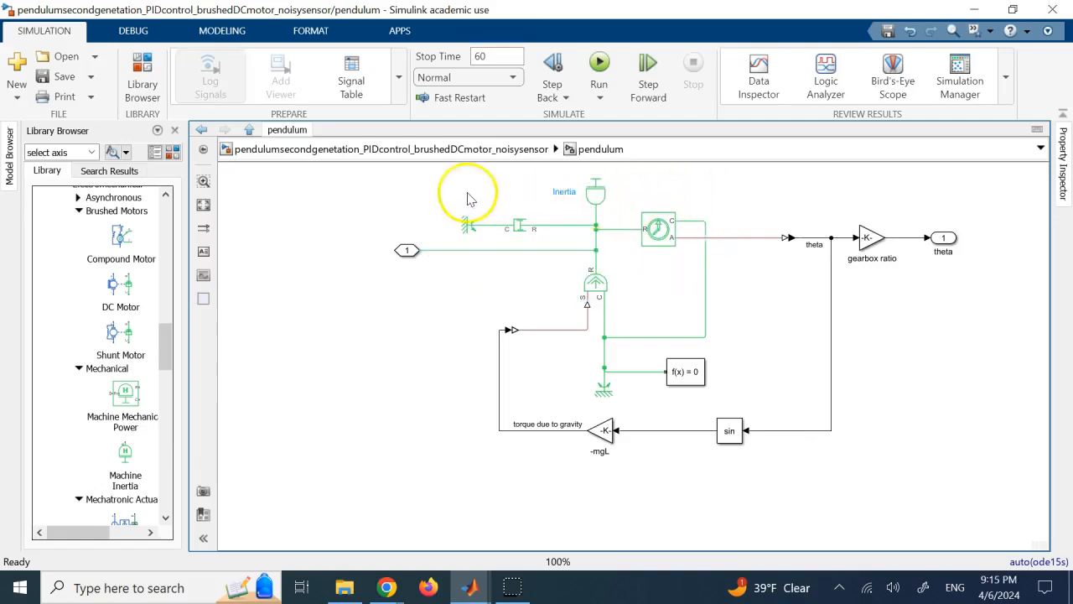
pyautogui.moveTo(448, 182); pyautogui.dragTo(693, 283)
pyautogui.click(357, 183)
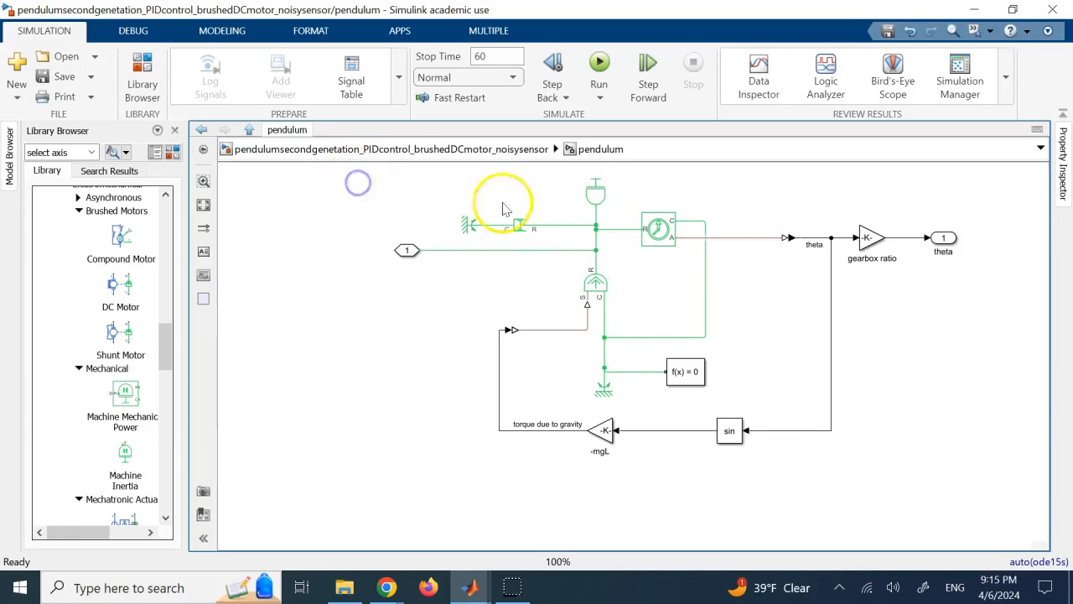
pyautogui.click(591, 194)
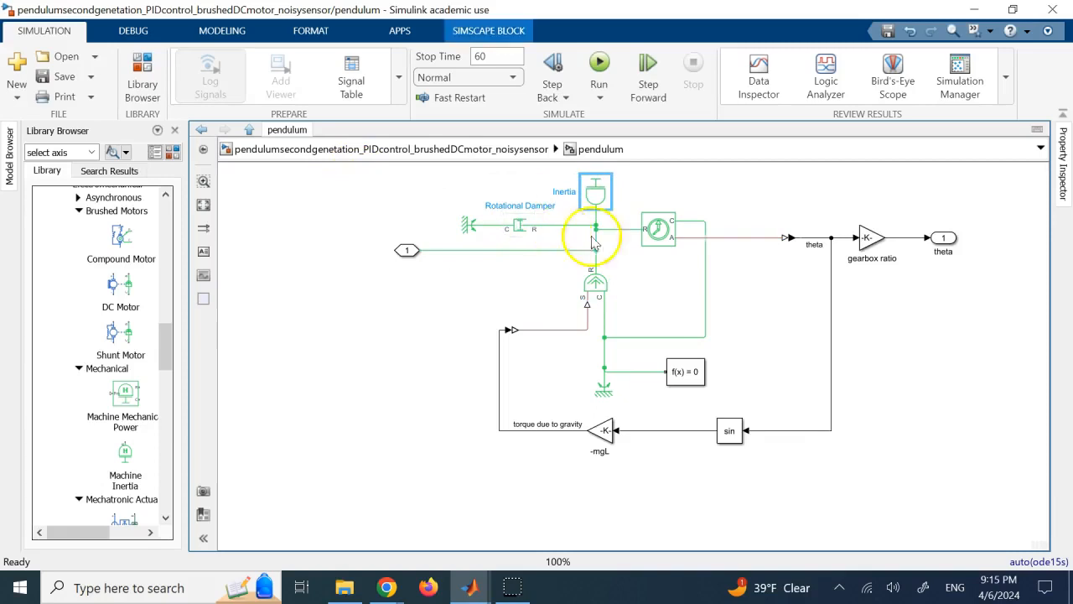
pyautogui.click(670, 235)
pyautogui.click(594, 283)
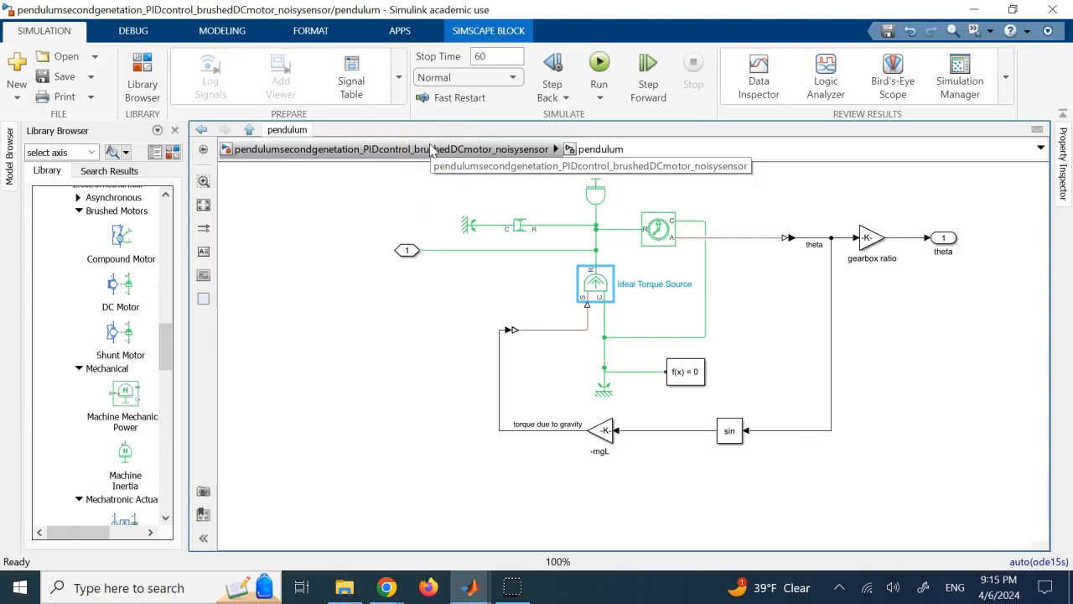
# Return to the top-level model and look at the actuator and pendulum blocks.
pyautogui.click(432, 150)
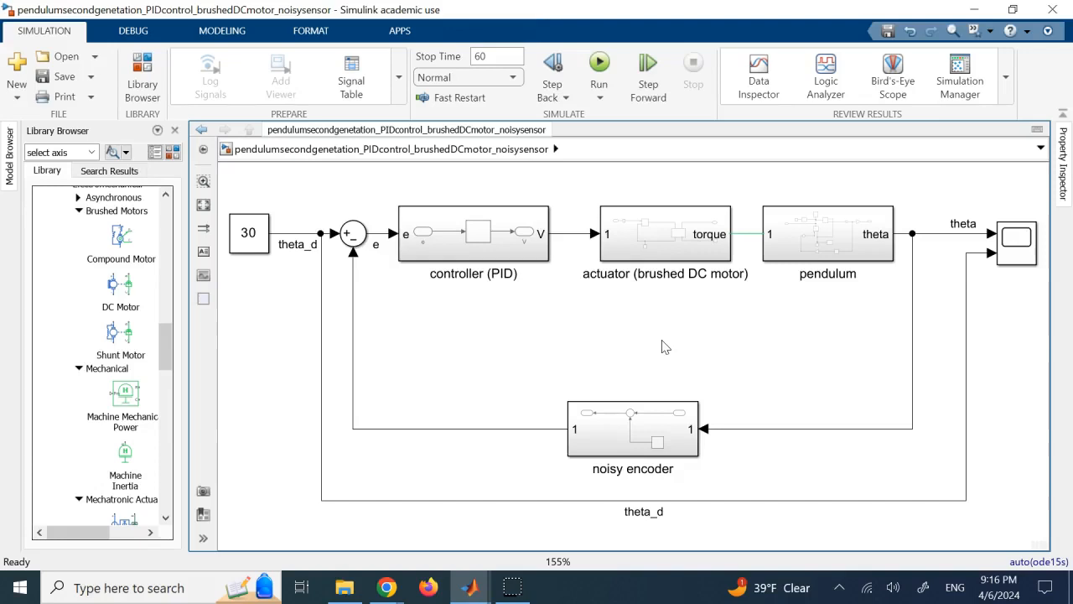
pyautogui.click(659, 255)
pyautogui.click(795, 247)
# Review the parameters of the Constant block that supplies theta_d, leaving without changes.
pyautogui.click(246, 239)
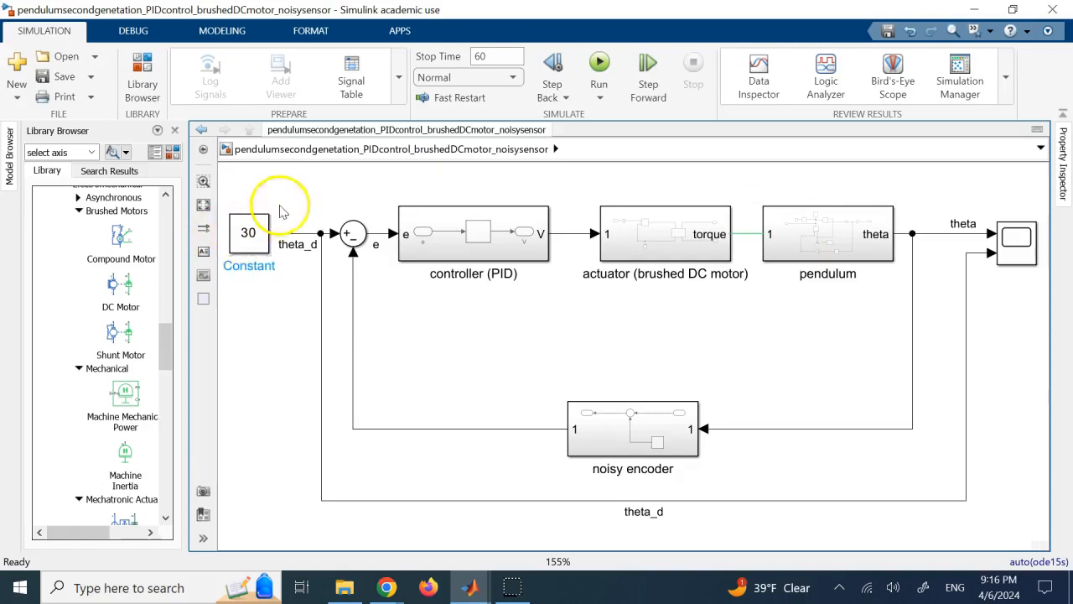
pyautogui.doubleClick(253, 233)
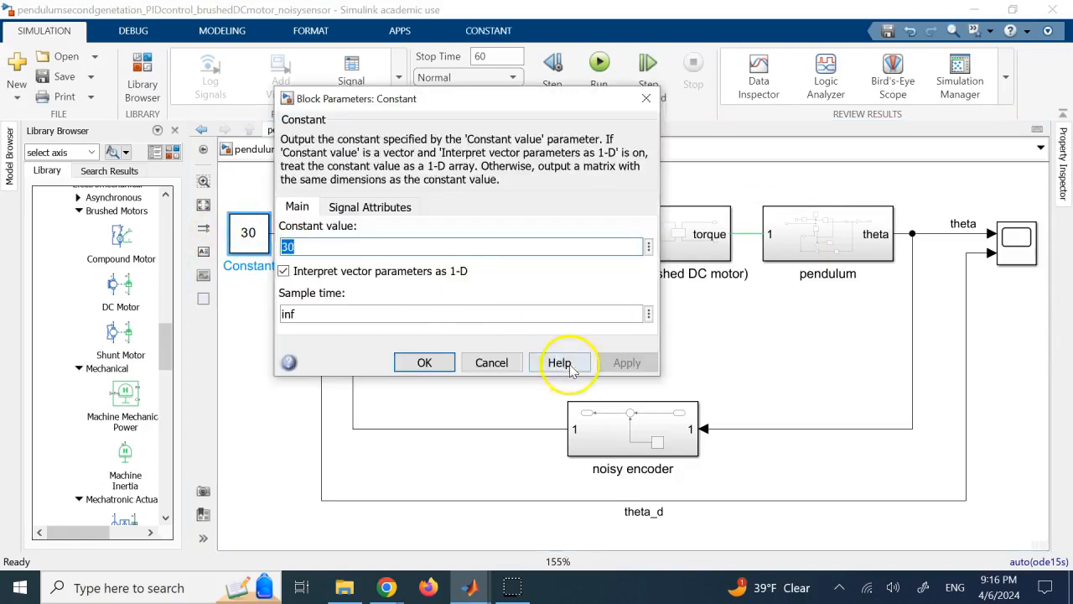
pyautogui.click(502, 362)
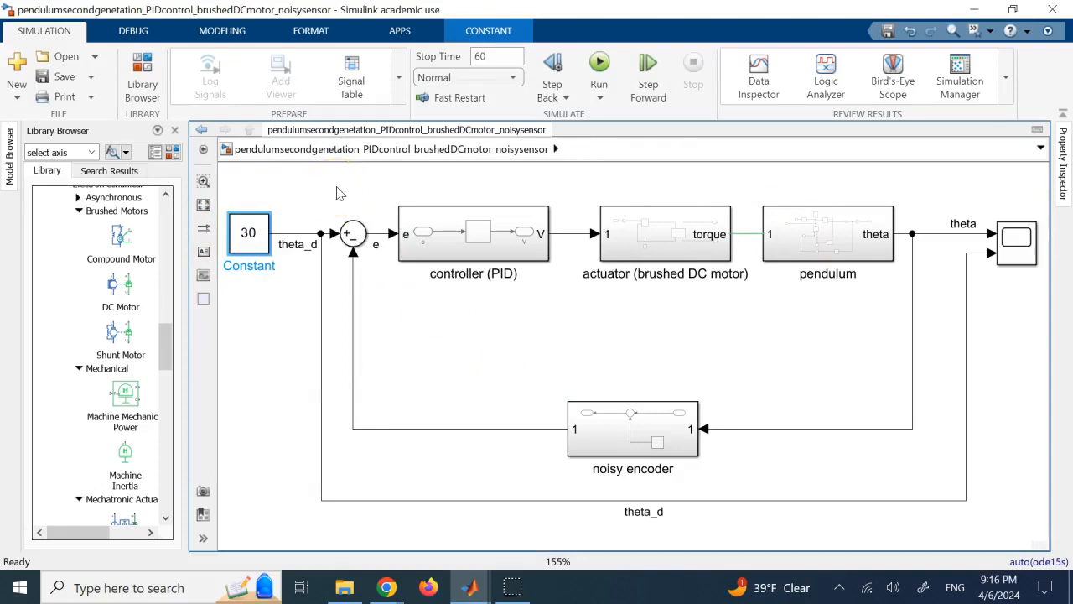
pyautogui.doubleClick(248, 235)
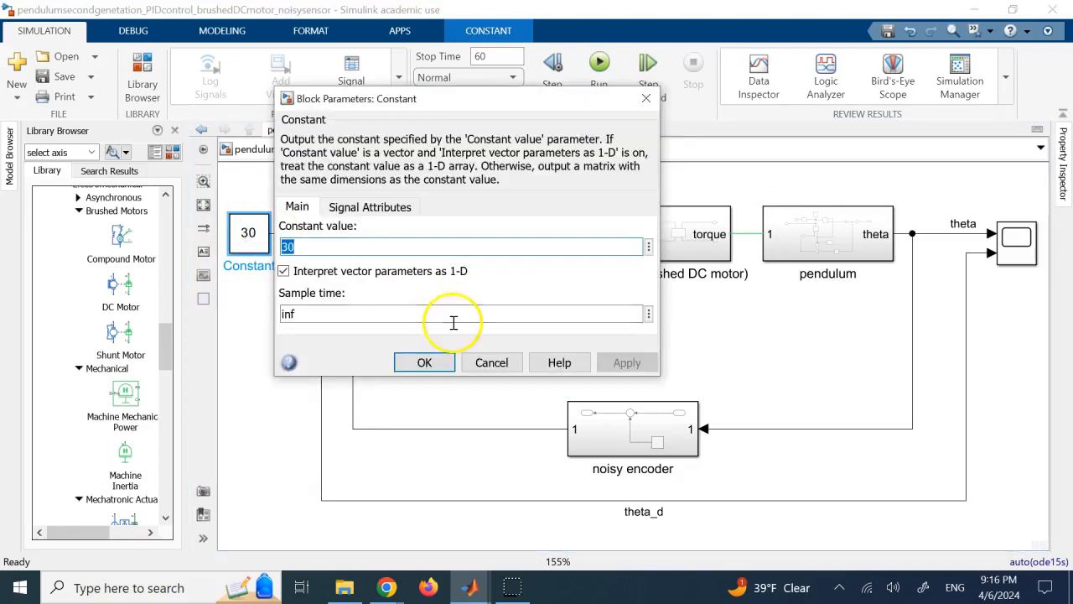
pyautogui.click(491, 362)
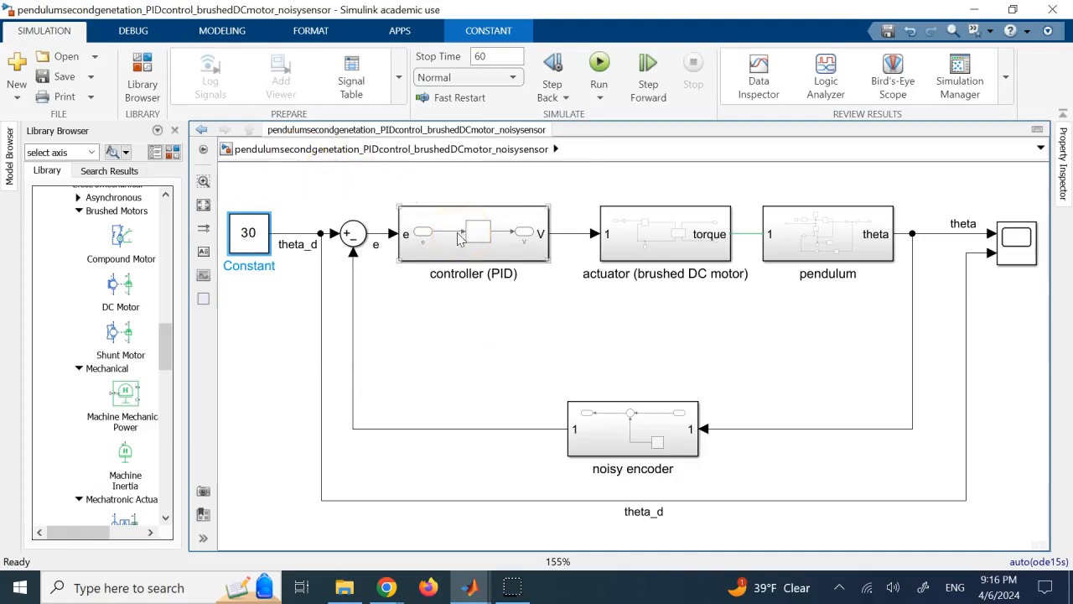
# Trace the feedback loop from the theta signal and the reference through the controller, actuator and noisy encoder.
pyautogui.click(954, 242)
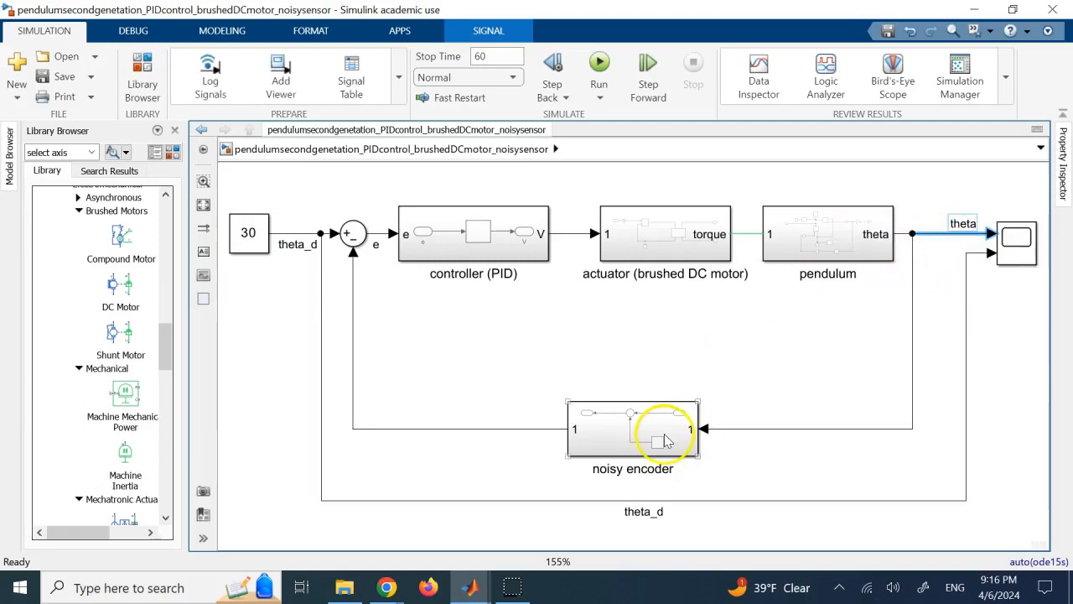
pyautogui.click(268, 244)
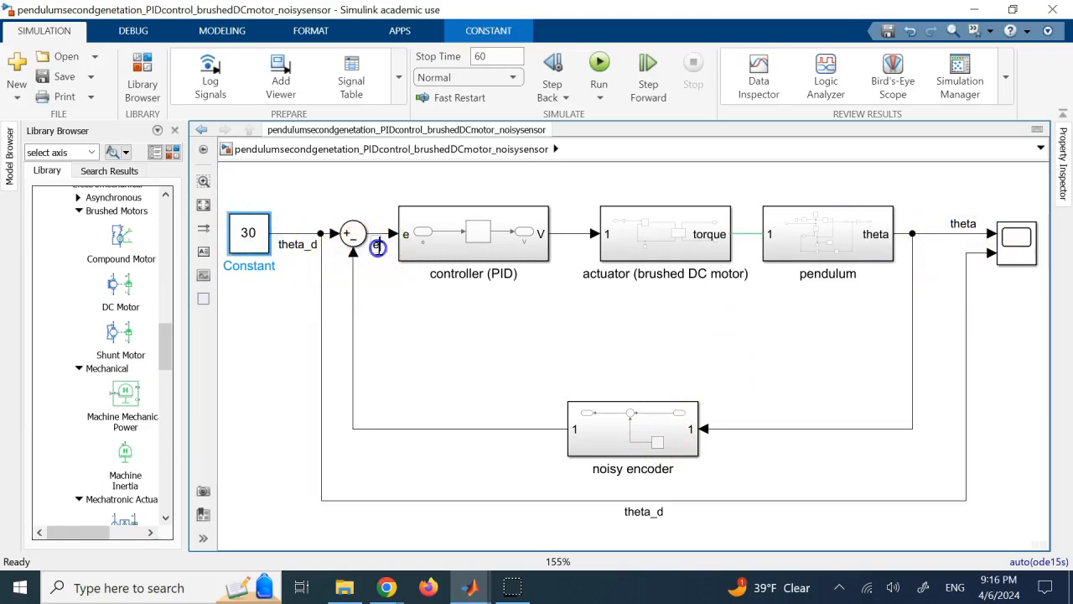
pyautogui.click(444, 234)
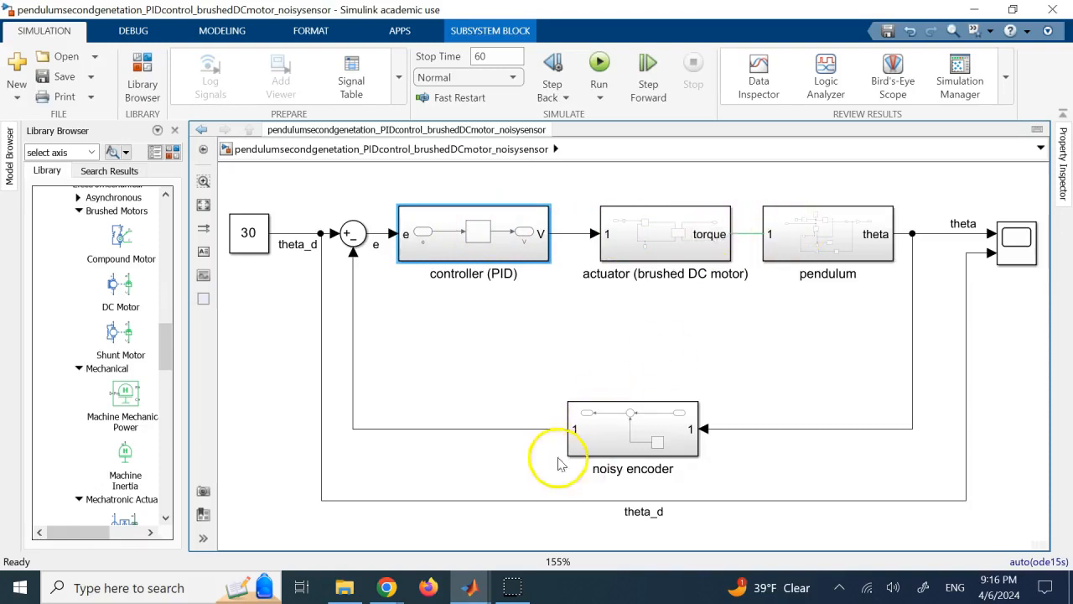
pyautogui.click(650, 239)
pyautogui.click(493, 242)
pyautogui.click(597, 422)
pyautogui.click(492, 243)
pyautogui.click(635, 237)
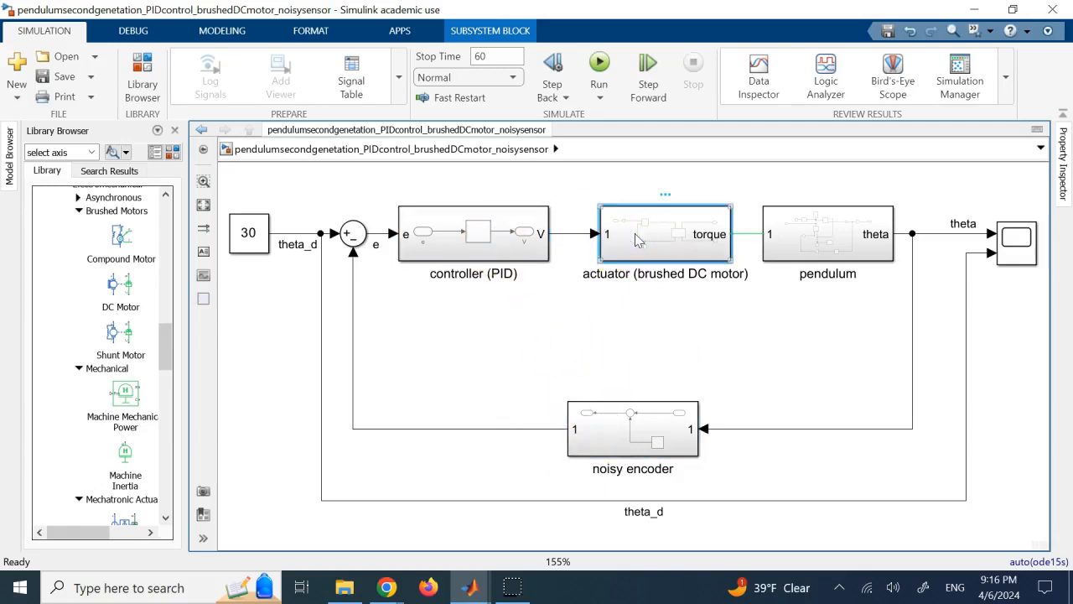
# Inspect the noisy encoder subsystem and its Band-Limited White Noise parameters, and return to the top-level model.
pyautogui.click(644, 434)
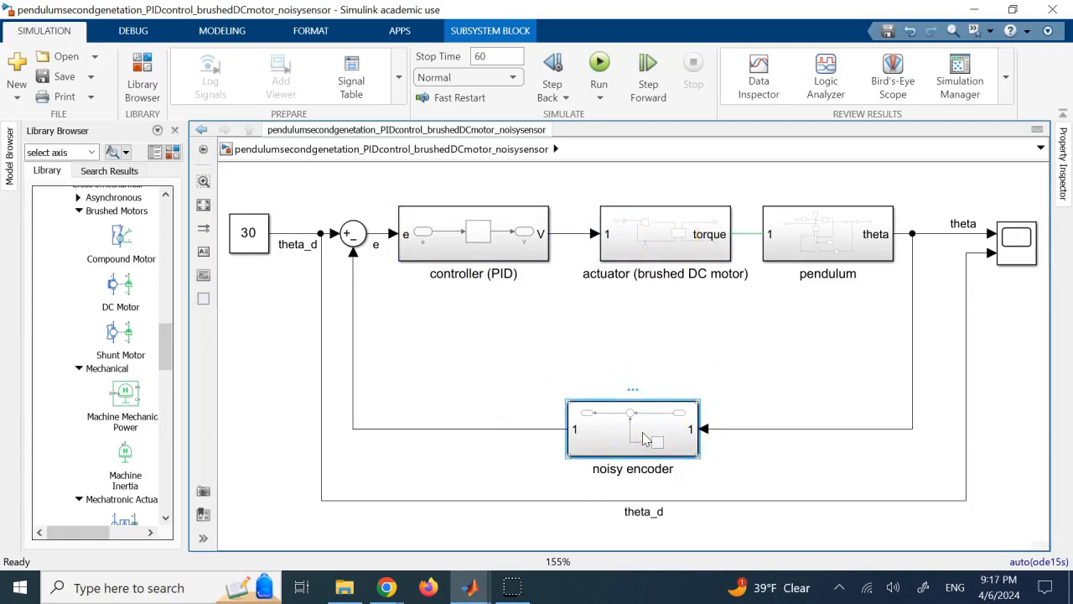
pyautogui.doubleClick(643, 434)
pyautogui.click(744, 297)
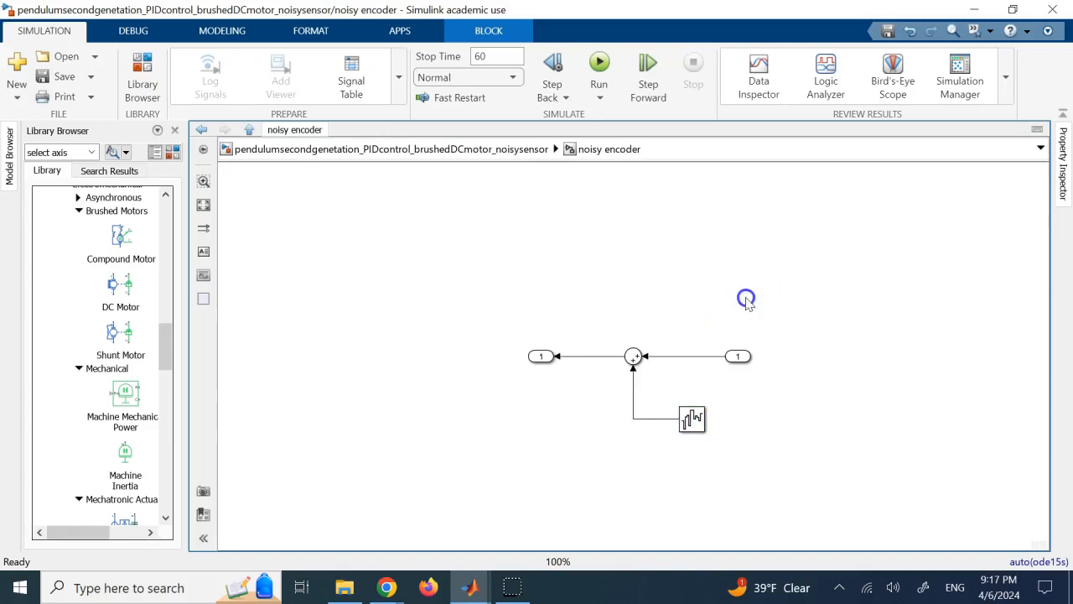
pyautogui.doubleClick(695, 430)
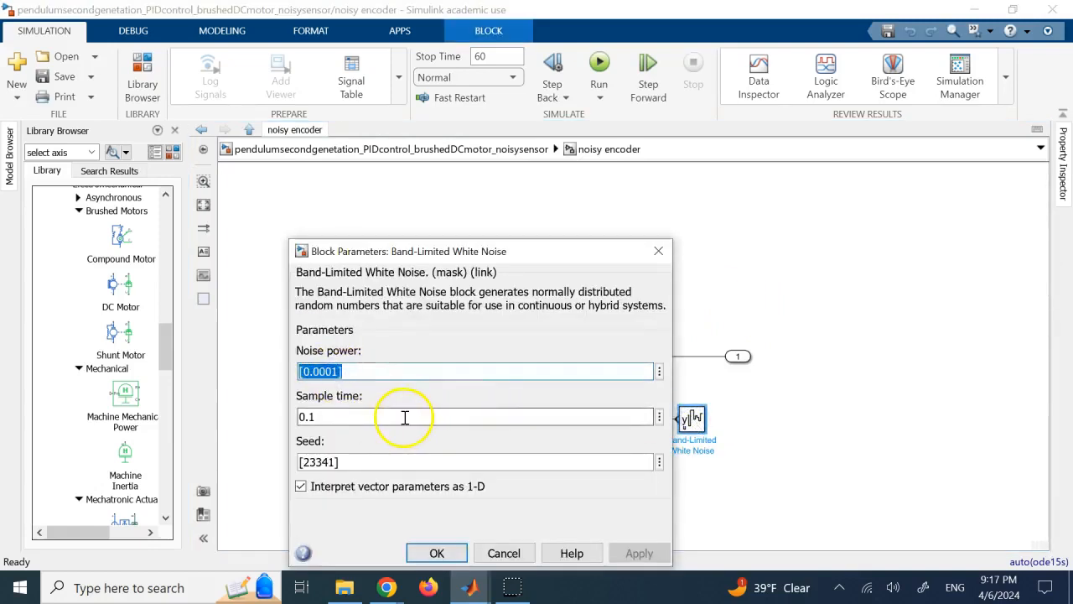
pyautogui.click(436, 554)
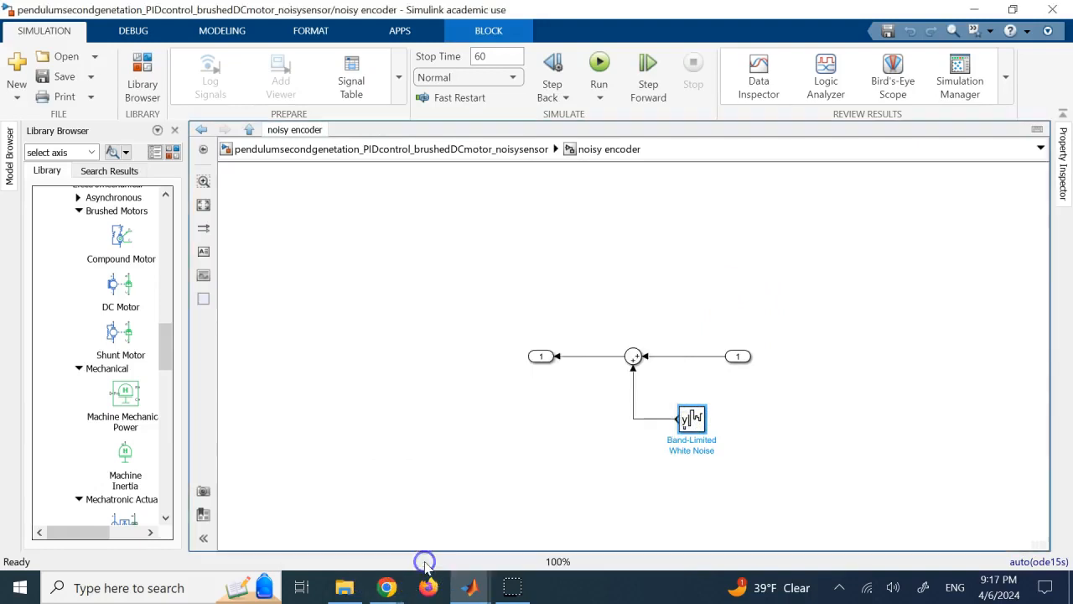
pyautogui.click(420, 151)
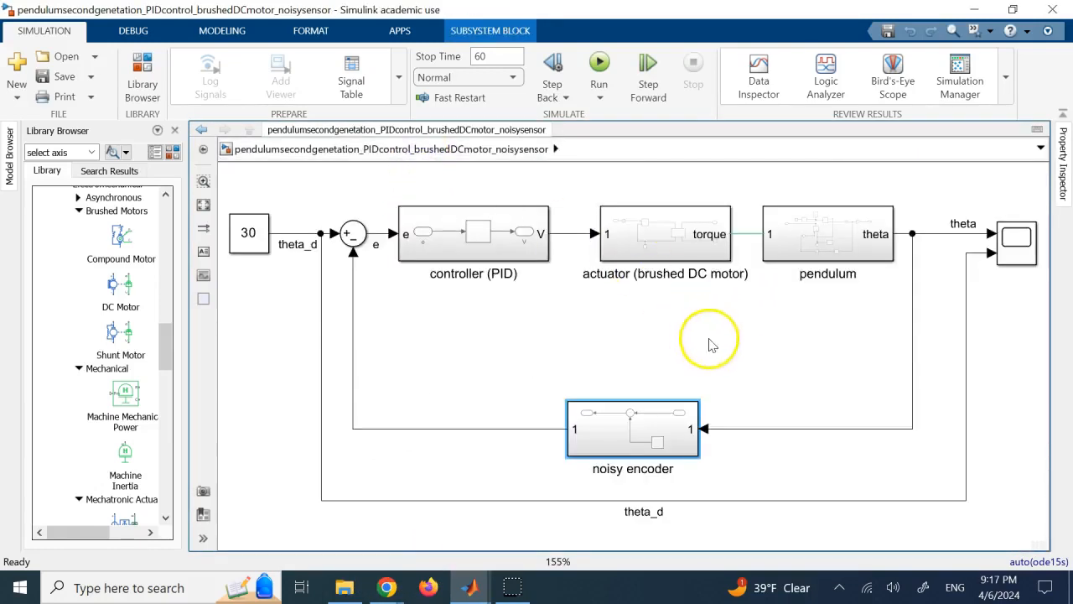
# Look at the PID Controller block inside the controller subsystem and return to the top-level model.
pyautogui.click(770, 343)
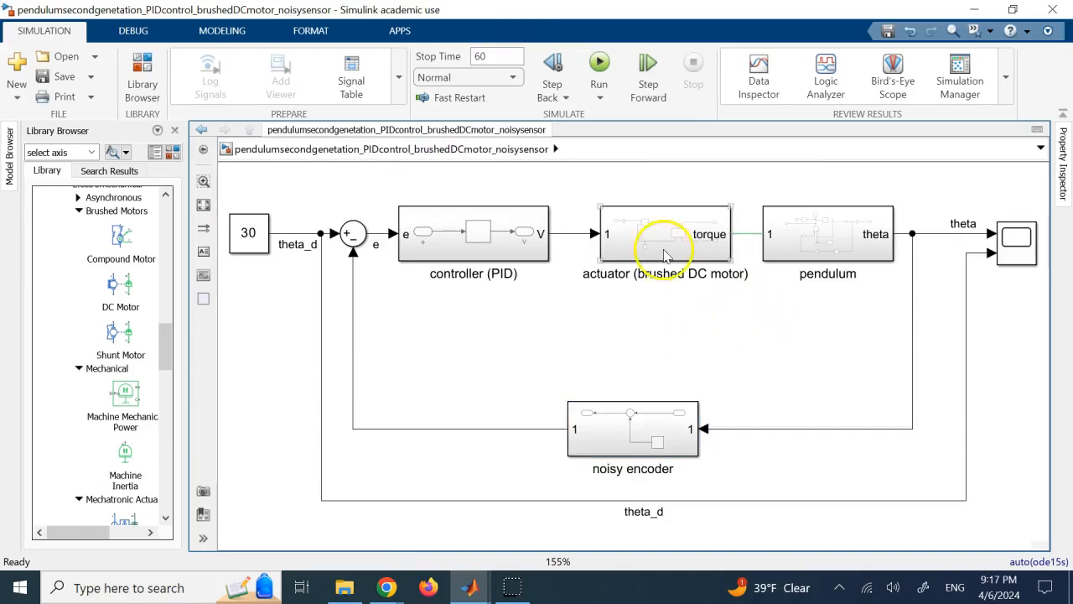
pyautogui.doubleClick(478, 244)
pyautogui.click(466, 347)
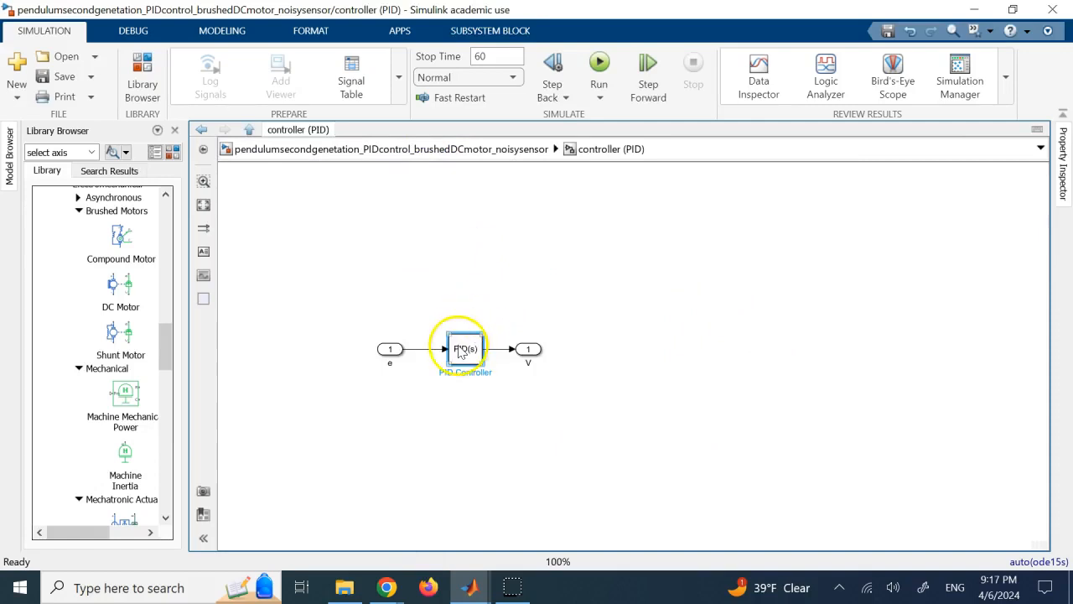
pyautogui.click(415, 143)
# Open the actuator (brushed DC motor) subsystem and examine its DC Motor block.
pyautogui.doubleClick(633, 241)
pyautogui.click(683, 344)
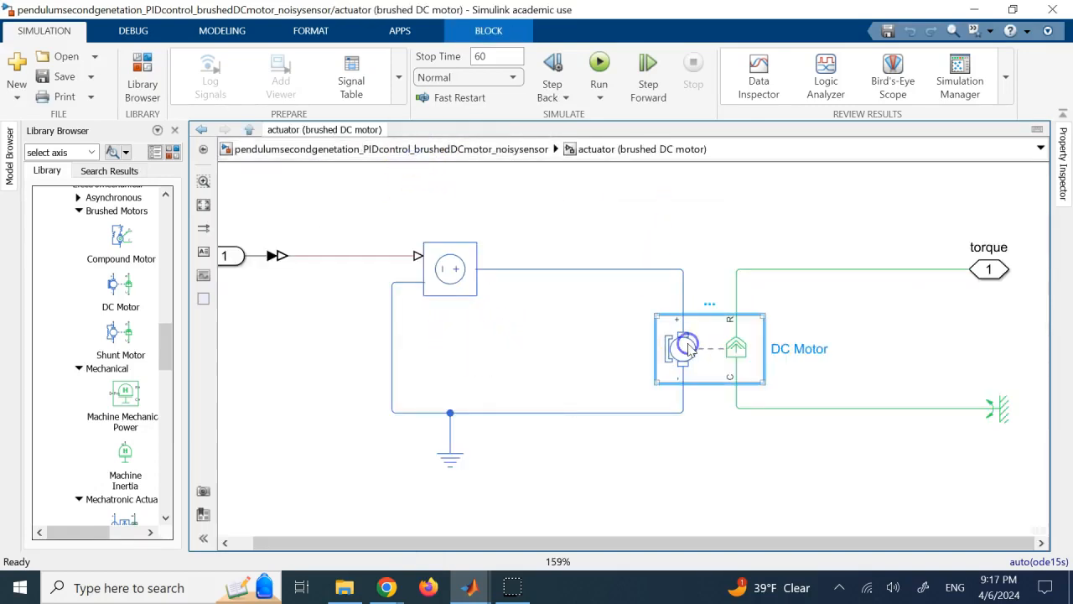
pyautogui.click(798, 354)
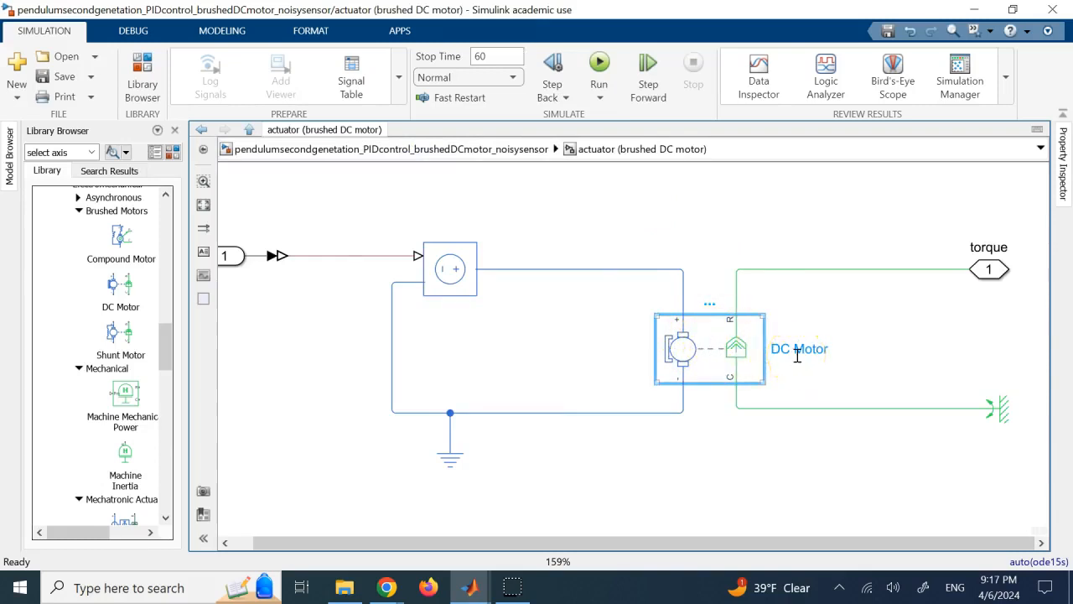
pyautogui.click(609, 210)
pyautogui.click(672, 348)
pyautogui.click(566, 226)
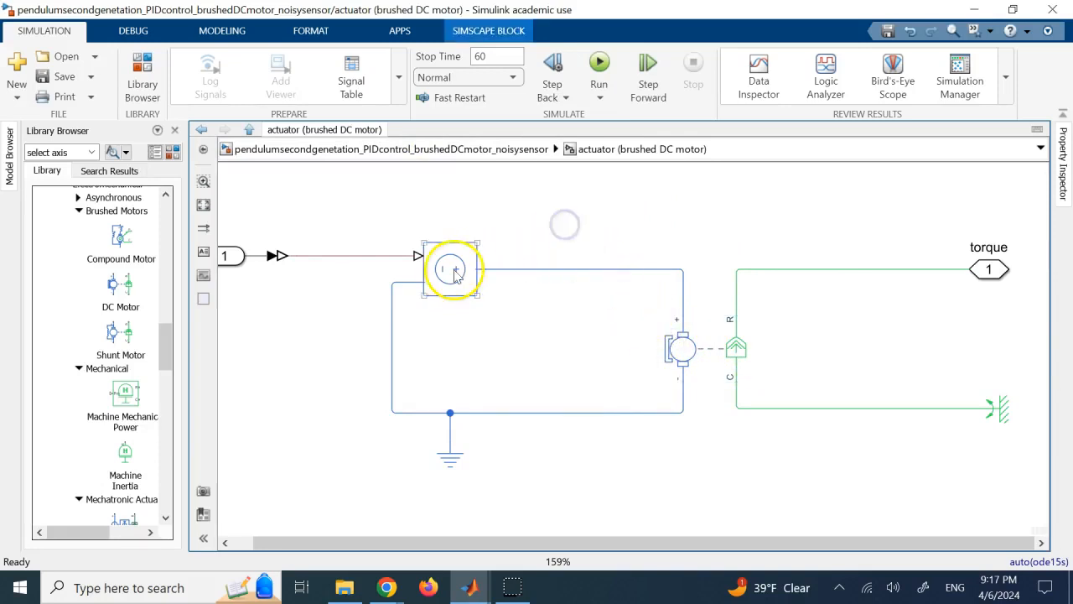
# Trace the actuator's input signal from the inport through the signal converter and voltage source to the DC motor.
pyautogui.moveTo(354, 541); pyautogui.dragTo(293, 541)
pyautogui.click(275, 210)
pyautogui.click(249, 262)
pyautogui.click(274, 215)
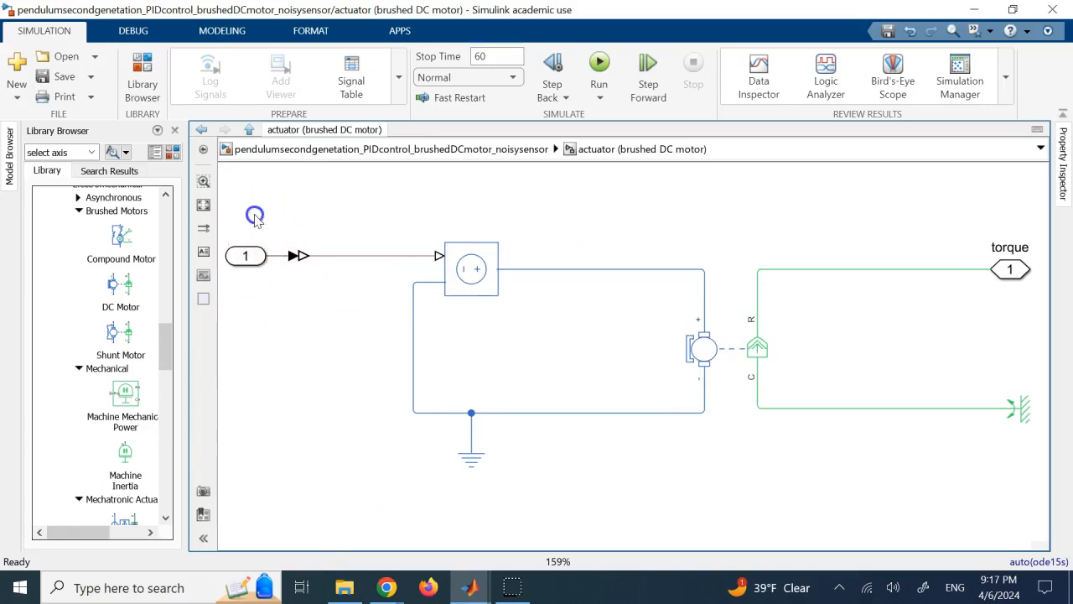
pyautogui.click(251, 255)
pyautogui.click(282, 258)
pyautogui.click(300, 257)
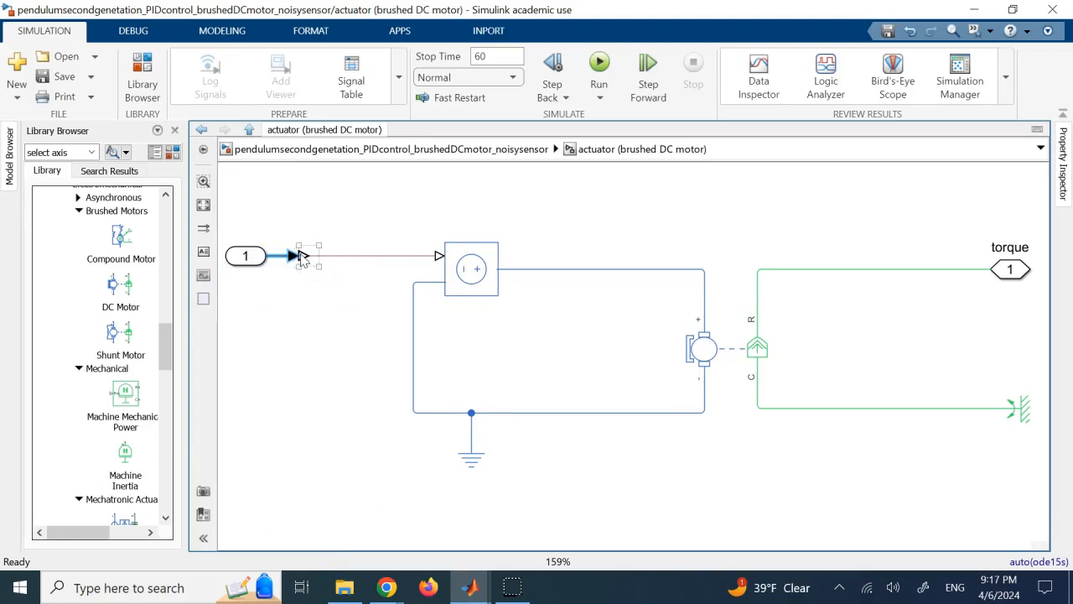
pyautogui.click(344, 256)
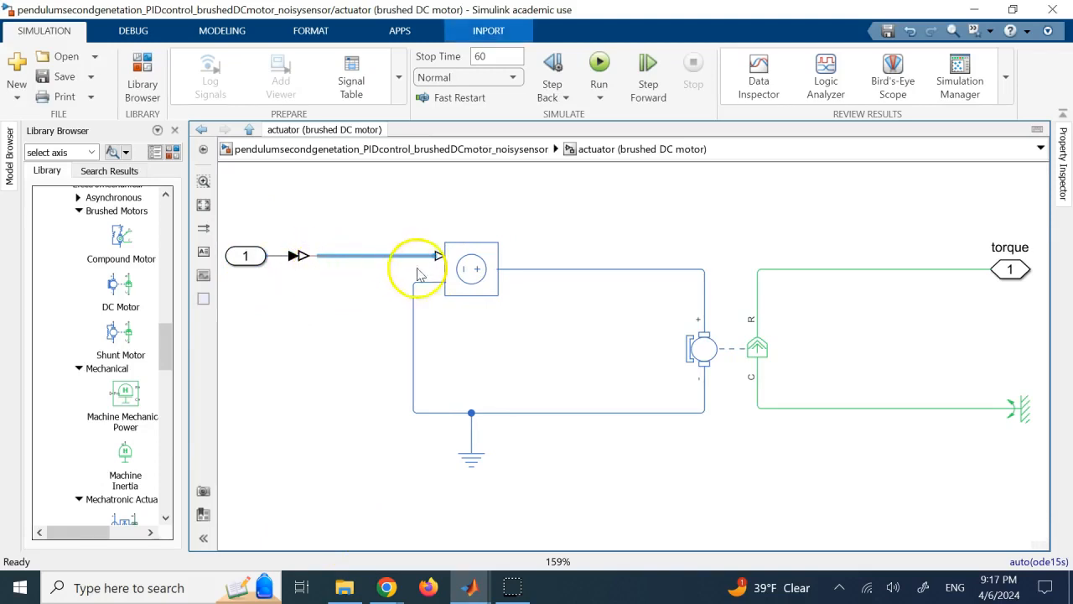
pyautogui.click(467, 270)
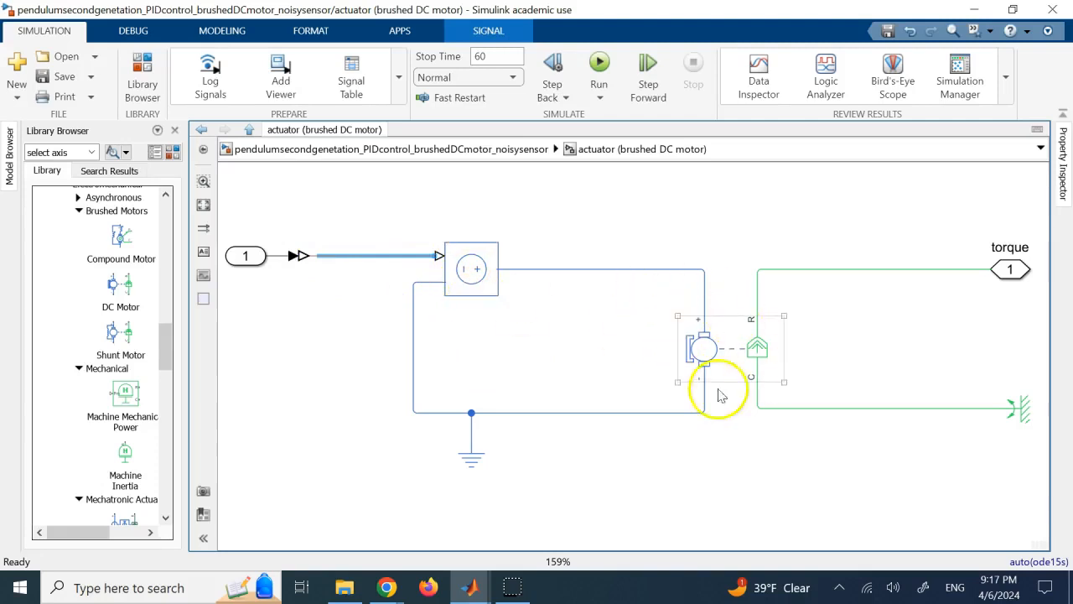
pyautogui.click(780, 359)
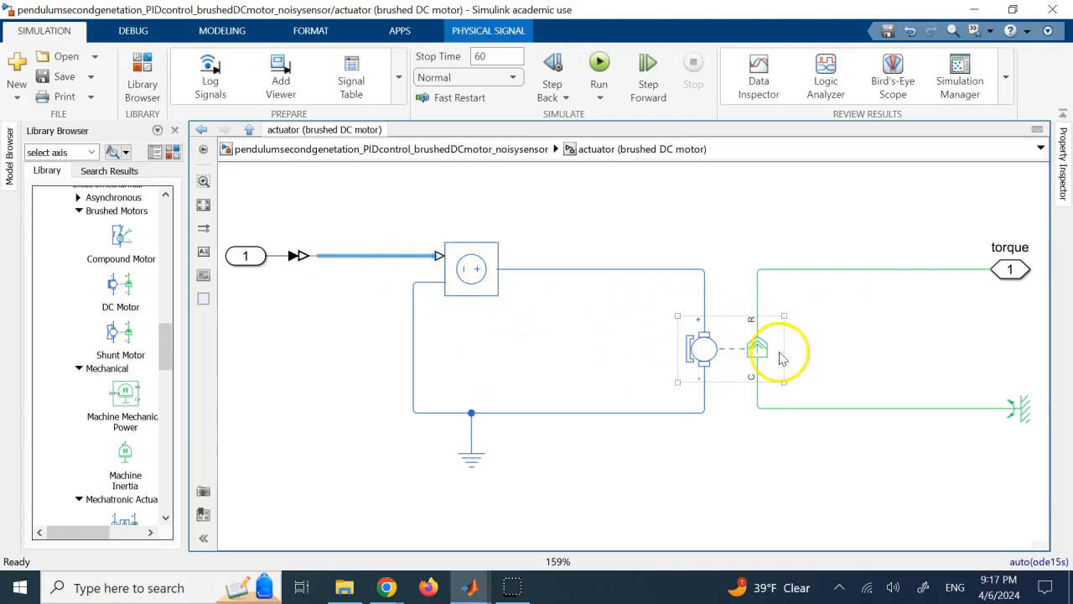
# Read the Controlled Voltage Source block's description and close its parameters.
pyautogui.click(474, 282)
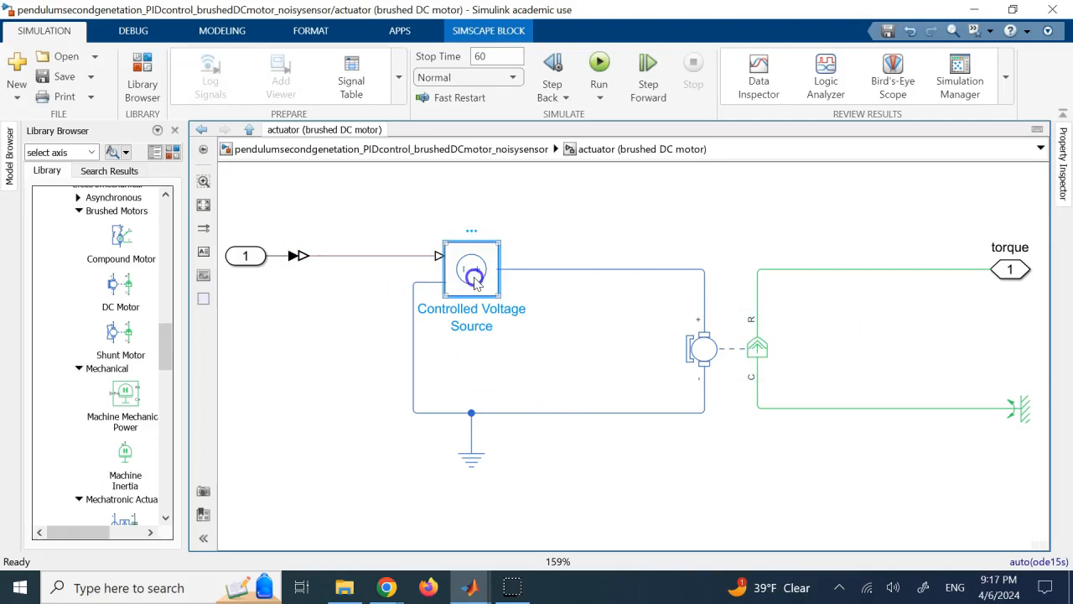
pyautogui.doubleClick(473, 282)
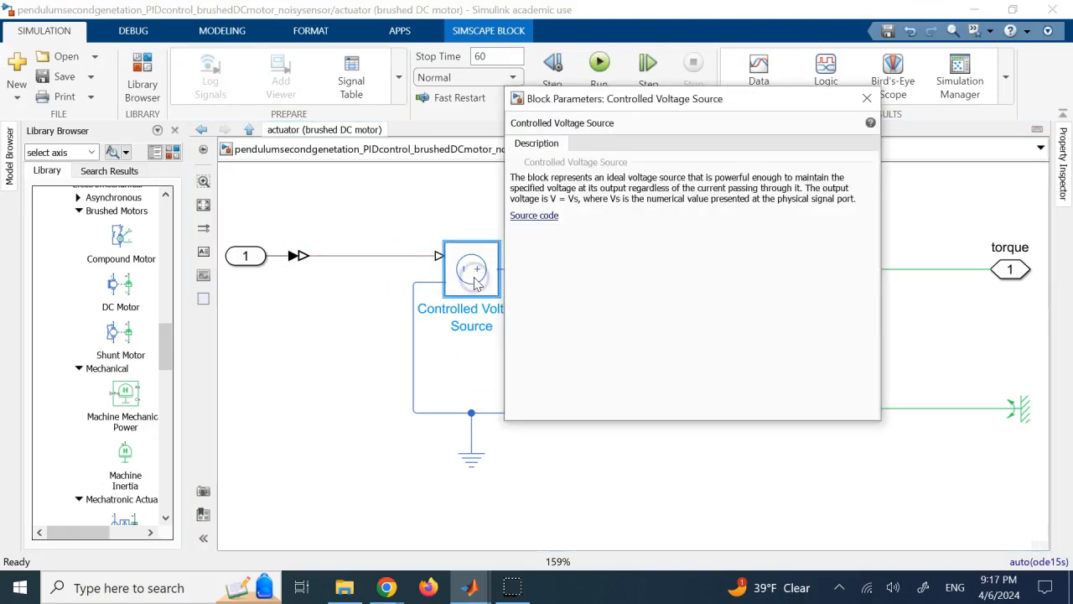
pyautogui.click(867, 98)
pyautogui.click(610, 233)
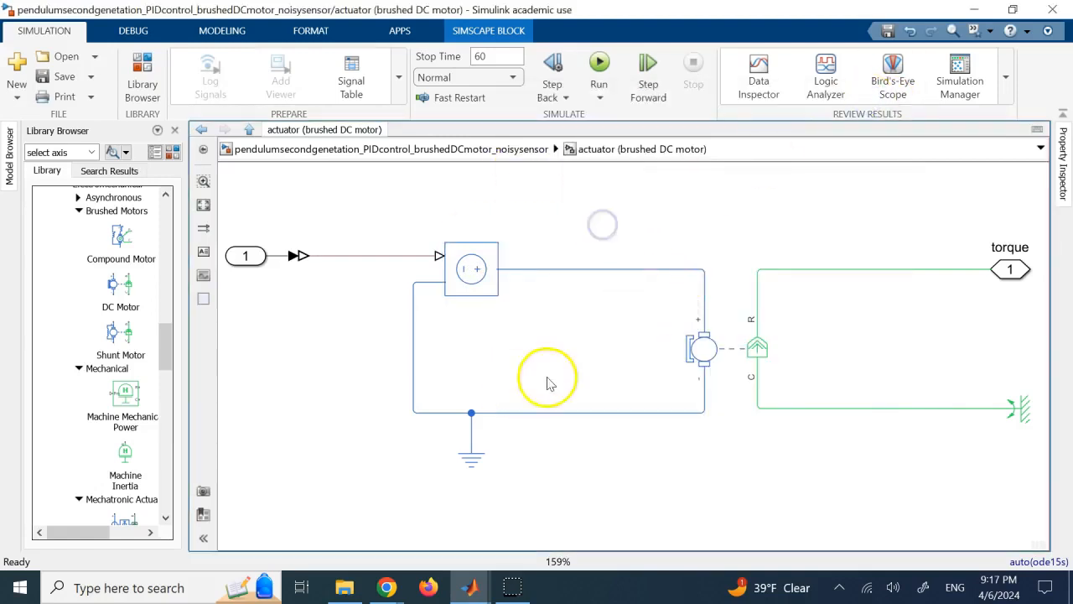
# Open the DC Motor block's parameters and review the modeling options, keeping No thermal port.
pyautogui.click(459, 267)
pyautogui.click(618, 225)
pyautogui.click(748, 334)
pyautogui.doubleClick(732, 349)
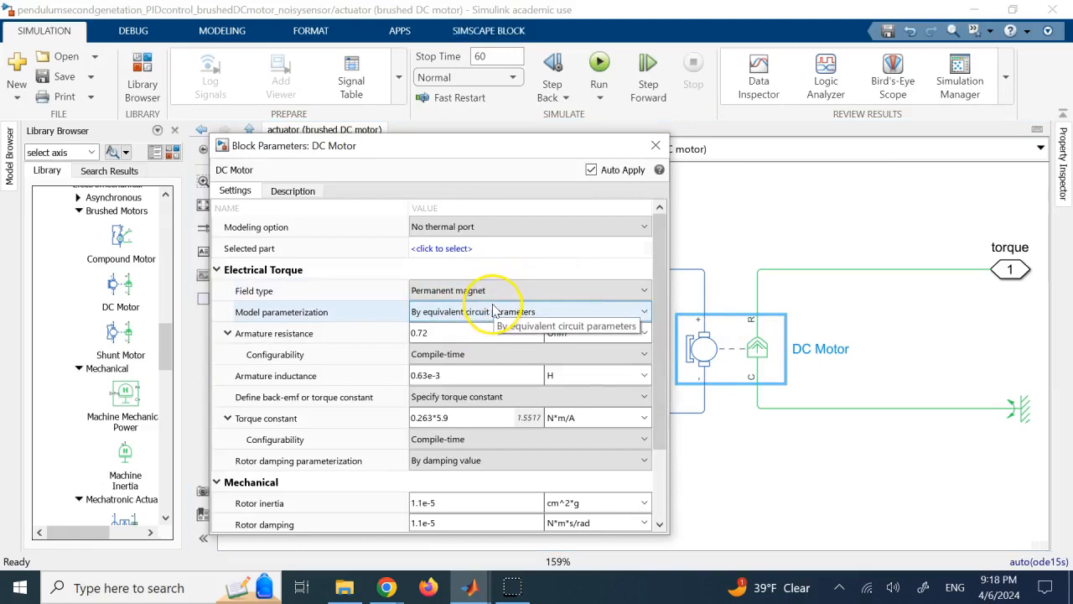
pyautogui.click(479, 226)
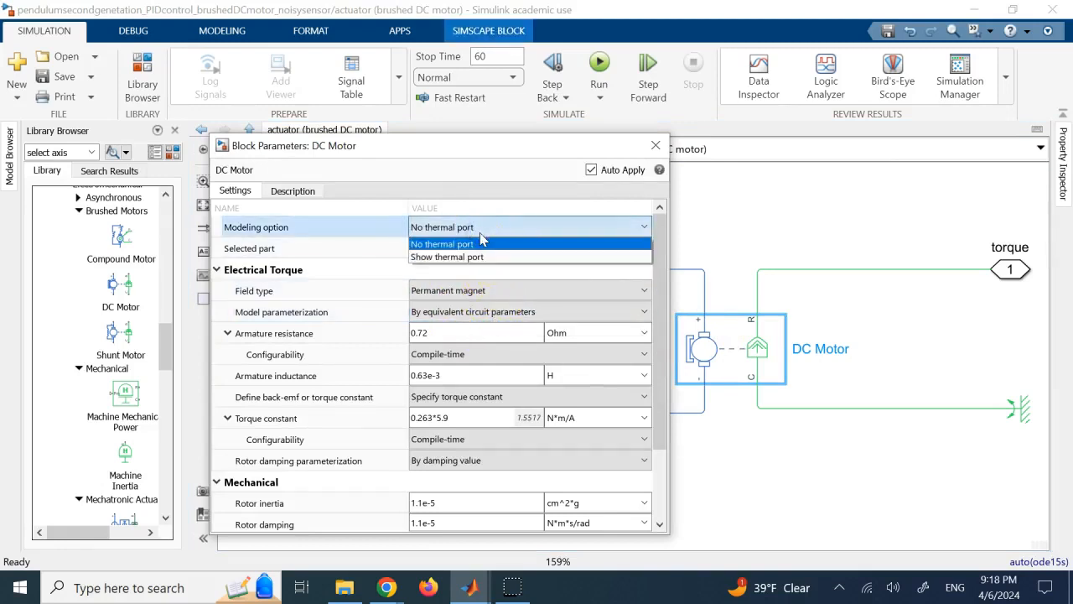
pyautogui.click(472, 258)
pyautogui.click(476, 245)
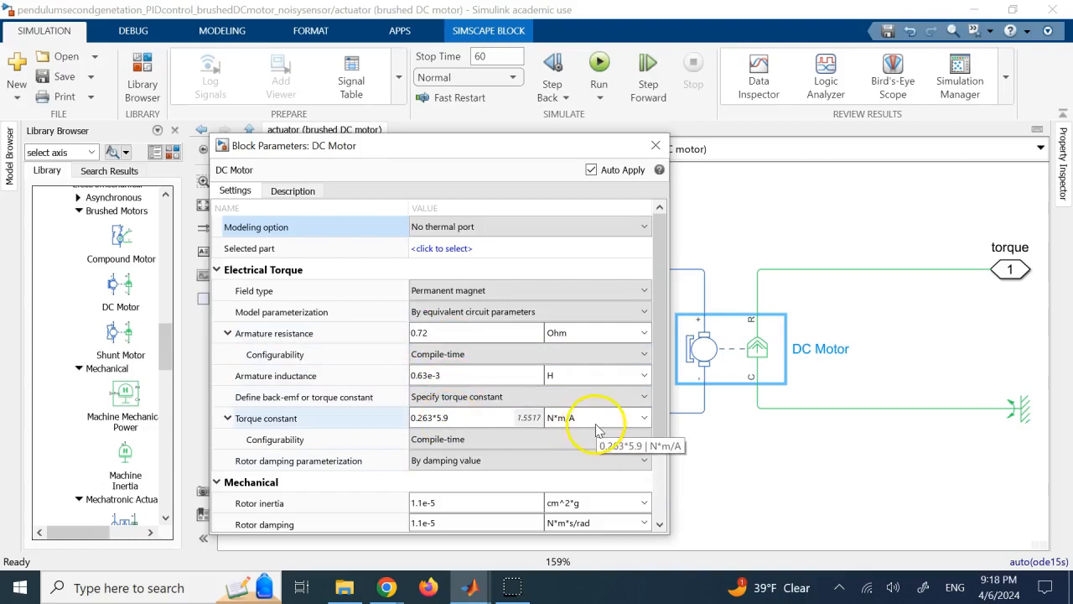
# Review the options for defining the back-emf or torque constant, keeping Specify torque constant, and examine the motor's mechanical parameters.
pyautogui.click(533, 395)
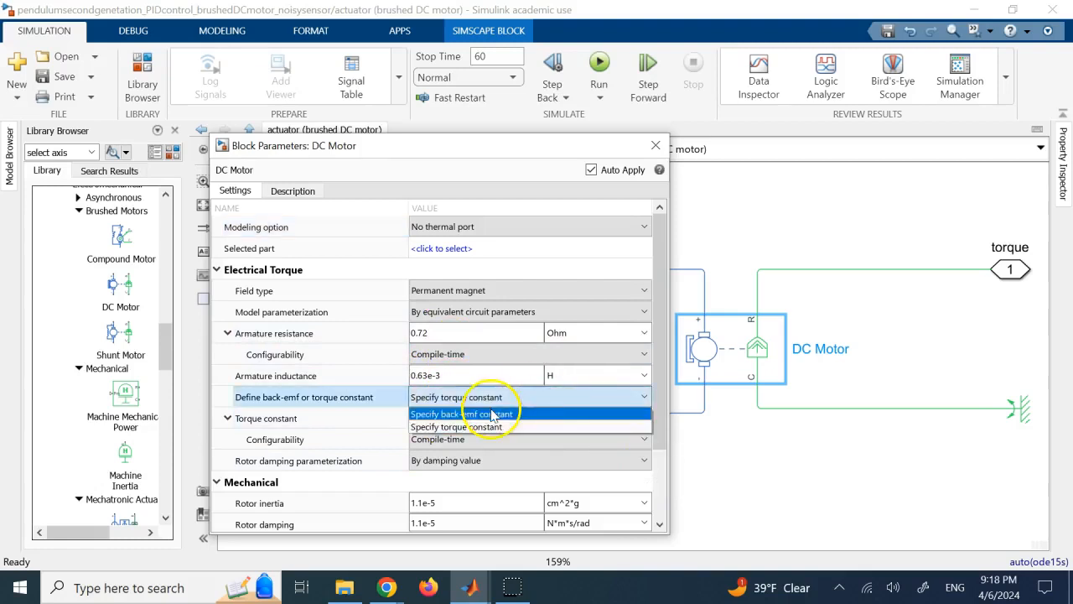
pyautogui.click(496, 399)
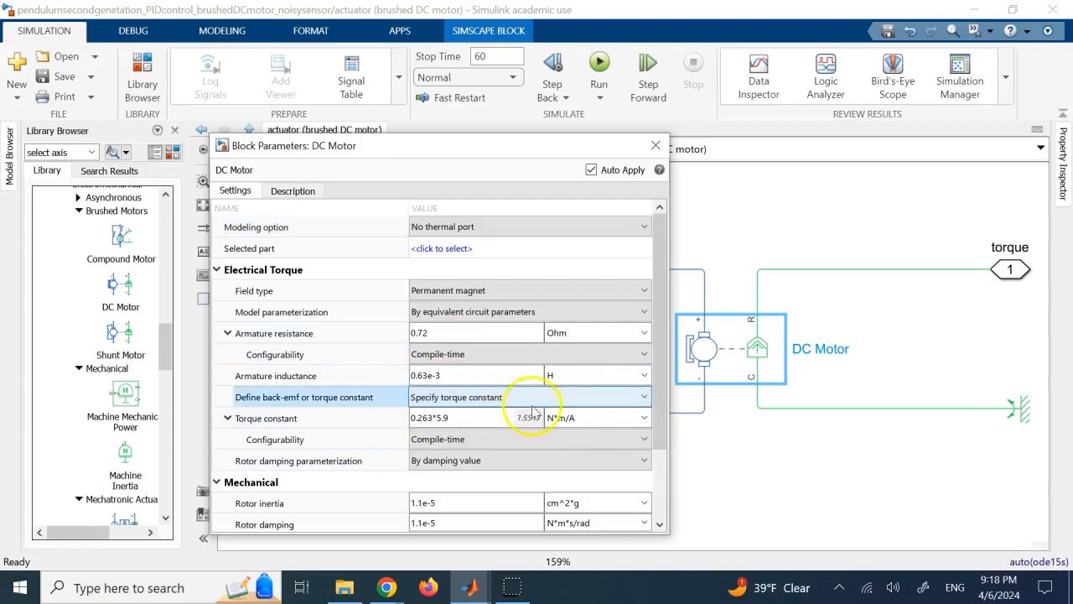
pyautogui.moveTo(657, 385); pyautogui.dragTo(667, 468)
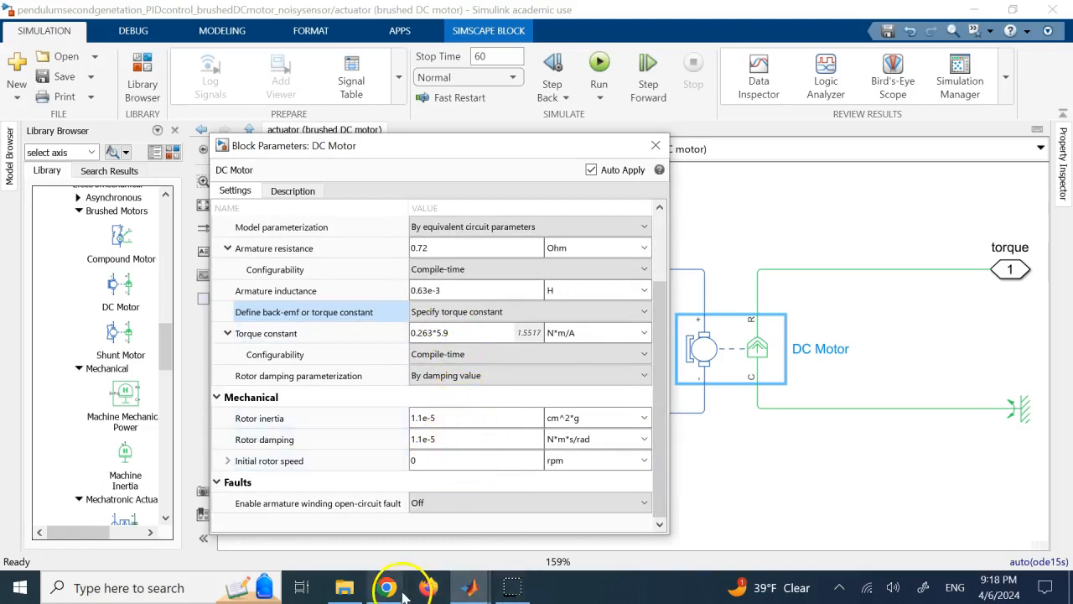
# Switch to the brushed DC motor PDF in Chrome and examine the DC054B-1 motor's salient characteristics and performance data.
pyautogui.moveTo(401, 589)
pyautogui.click(459, 522)
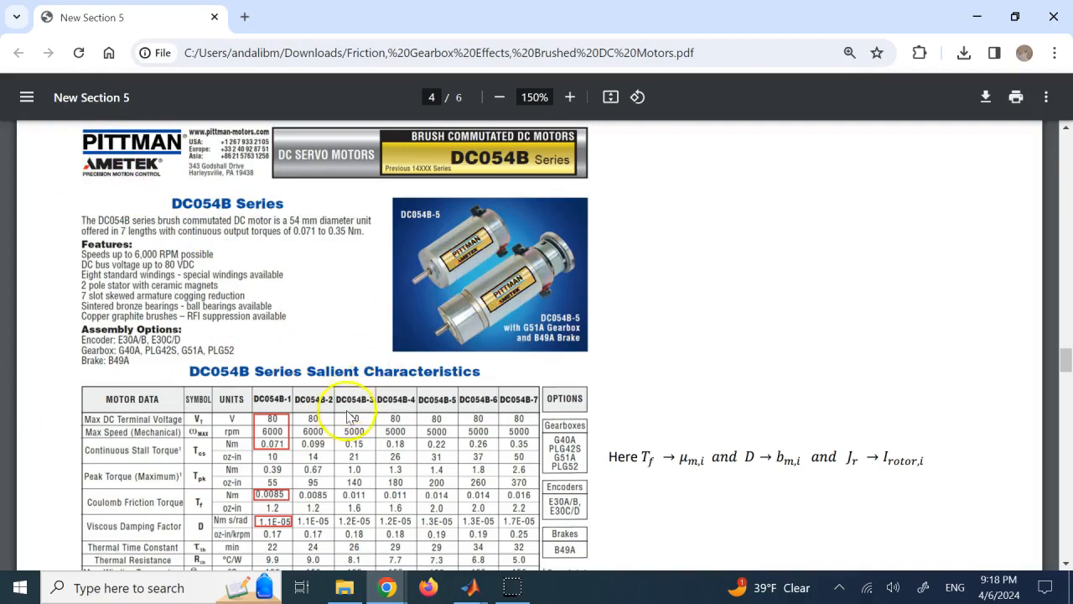
pyautogui.scroll(-3, 311, 428)
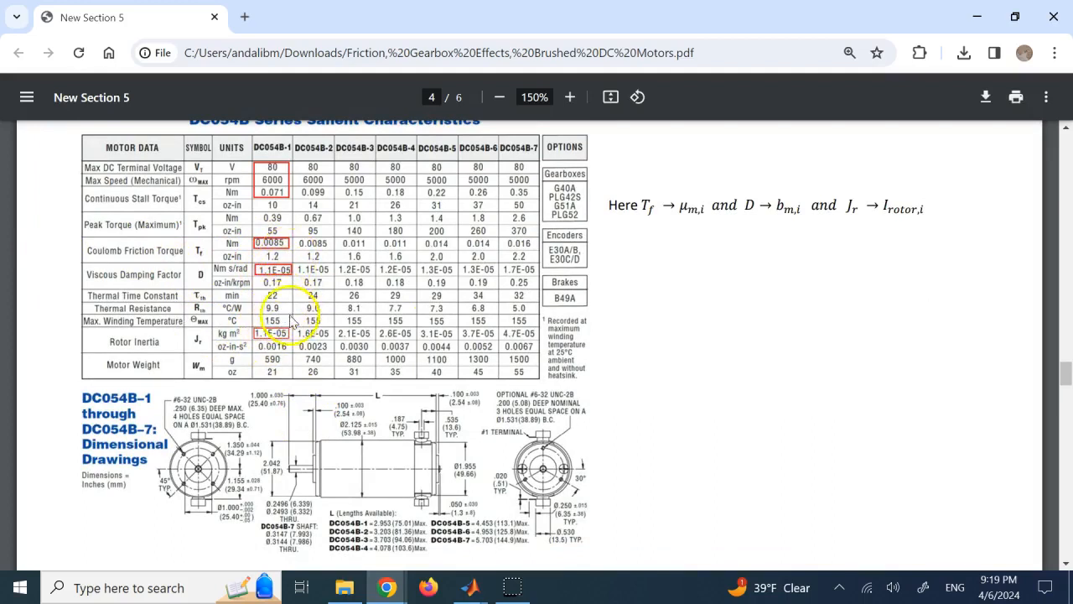
pyautogui.scroll(-5, 475, 339)
pyautogui.scroll(-3, 475, 339)
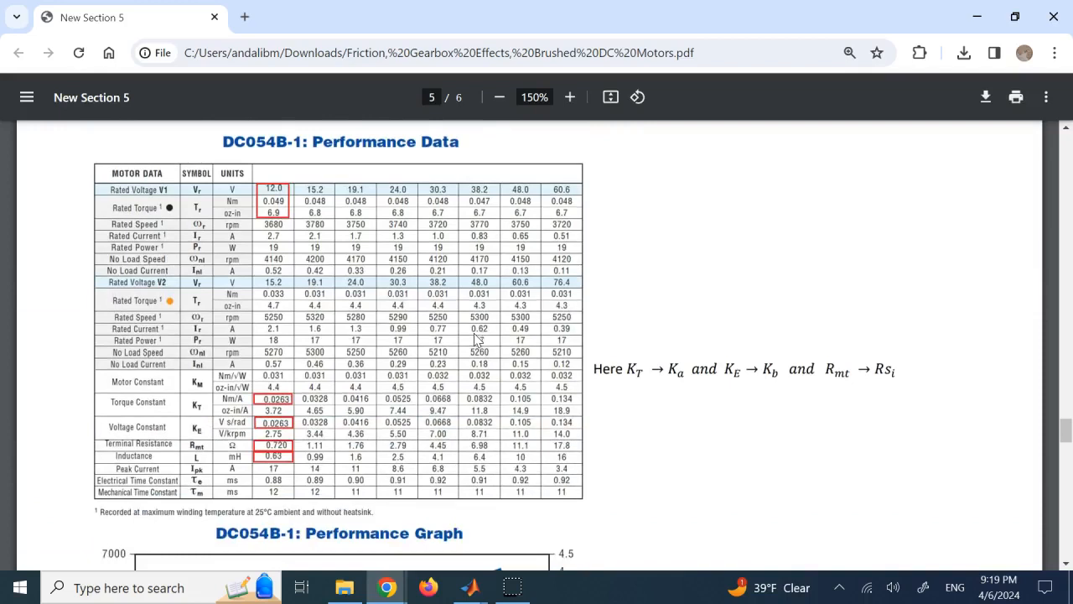
pyautogui.scroll(-2, 295, 280)
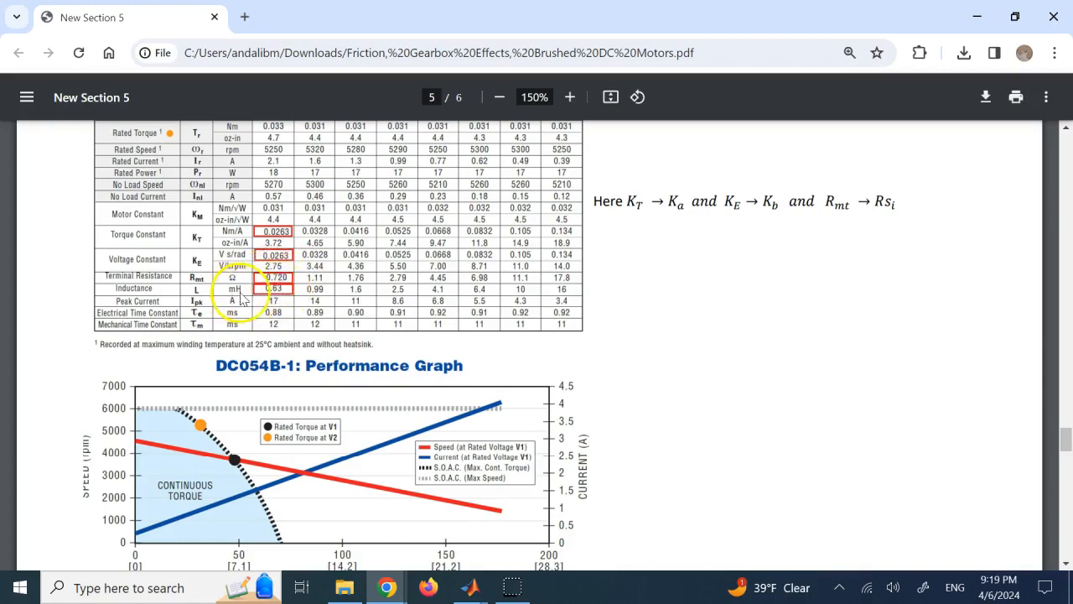
# Examine the G51A spur gearbox's reduction ratio and efficiency table, and close the PDF to return to Simulink.
pyautogui.scroll(-10, 290, 302)
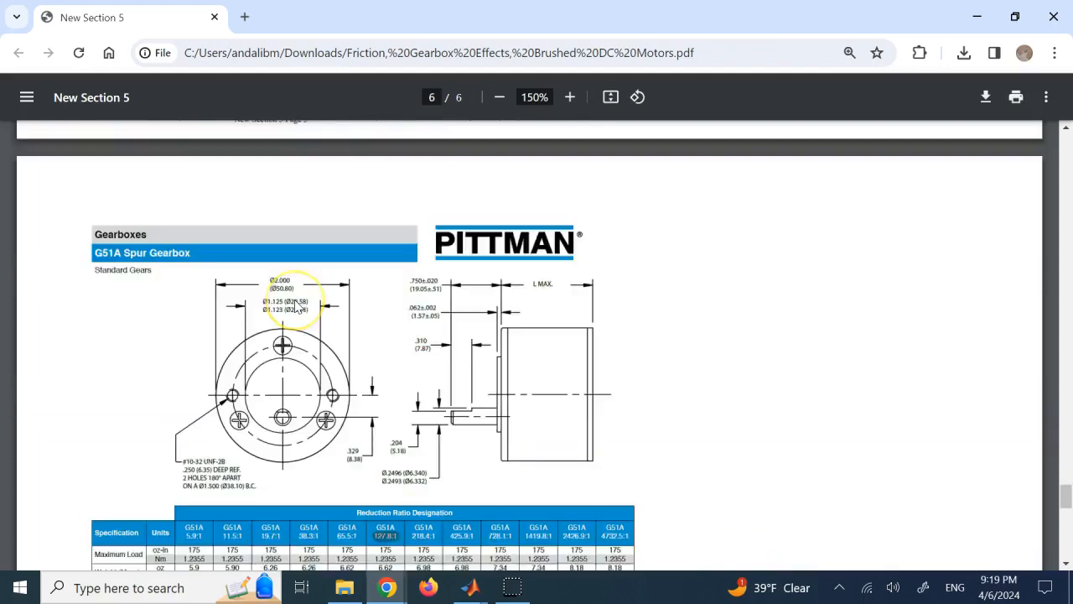
pyautogui.scroll(-2, 295, 306)
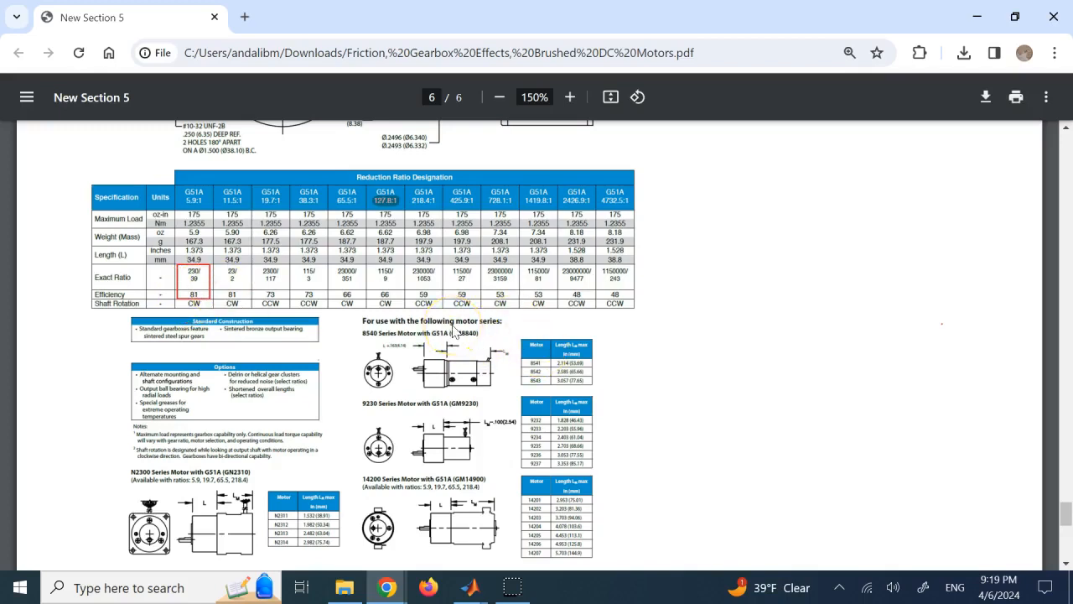
pyautogui.scroll(1, 454, 331)
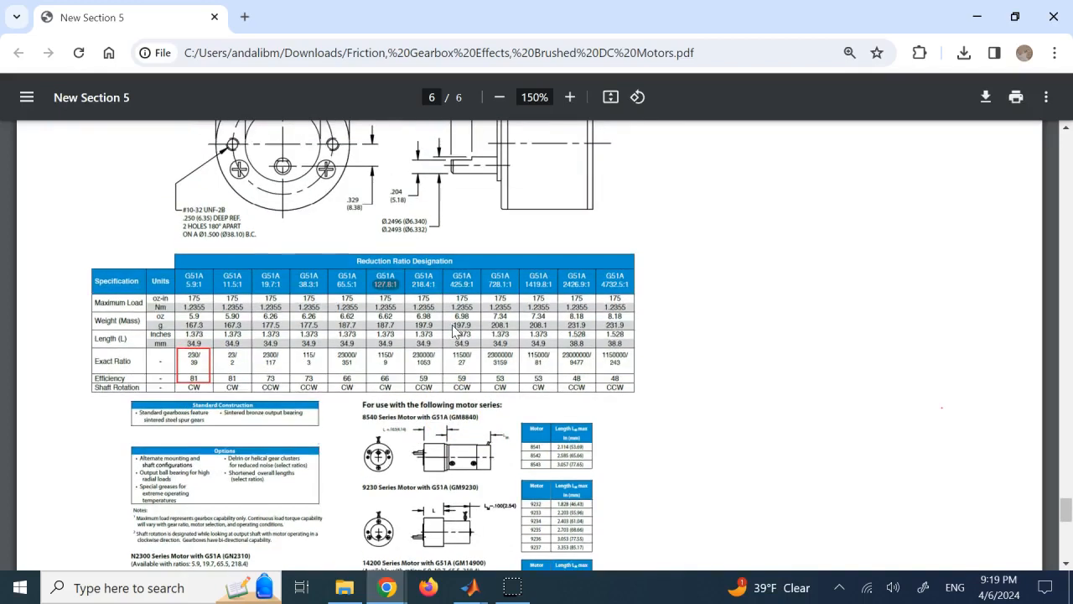
pyautogui.scroll(10, 453, 331)
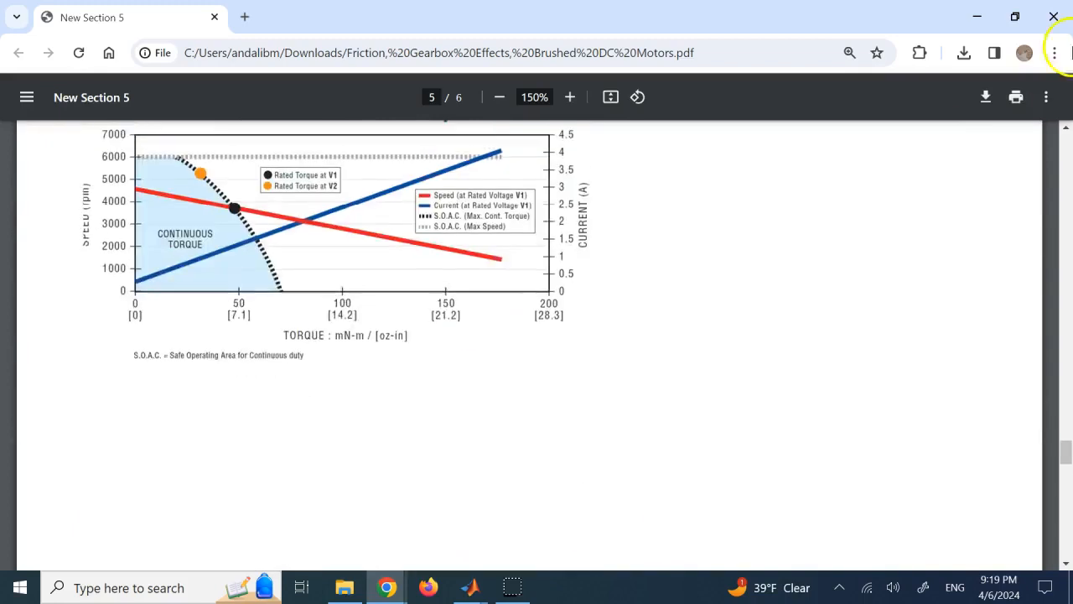
pyautogui.click(1054, 17)
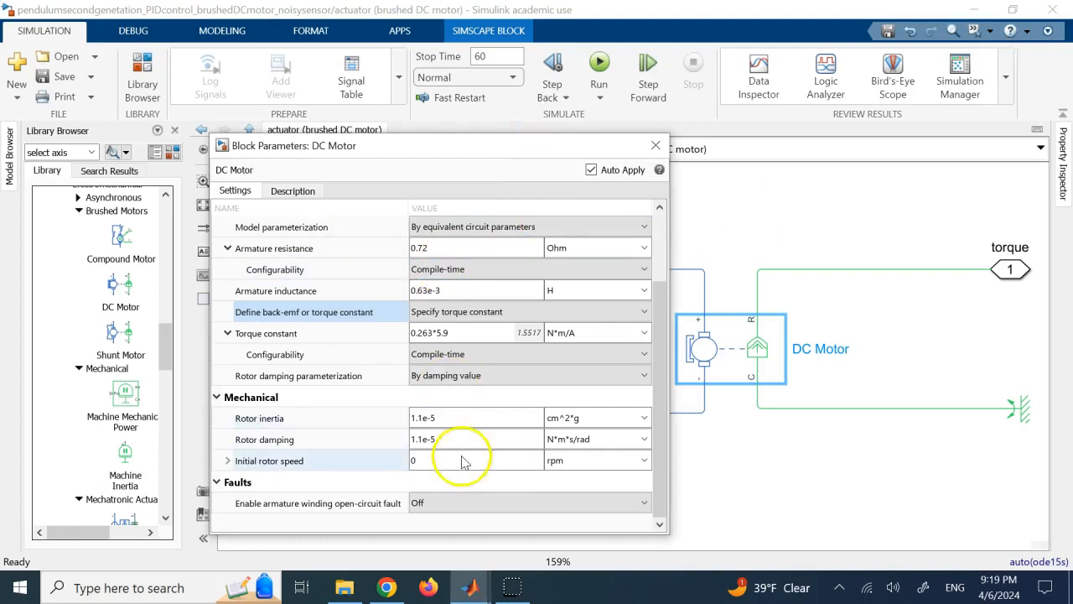
# Set the DC Motor's torque constant to 0.263*5.9*0.81 N*m/A to include the gearbox efficiency, and close its parameters.
pyautogui.click(457, 335)
pyautogui.doubleClick(457, 336)
pyautogui.click(457, 335)
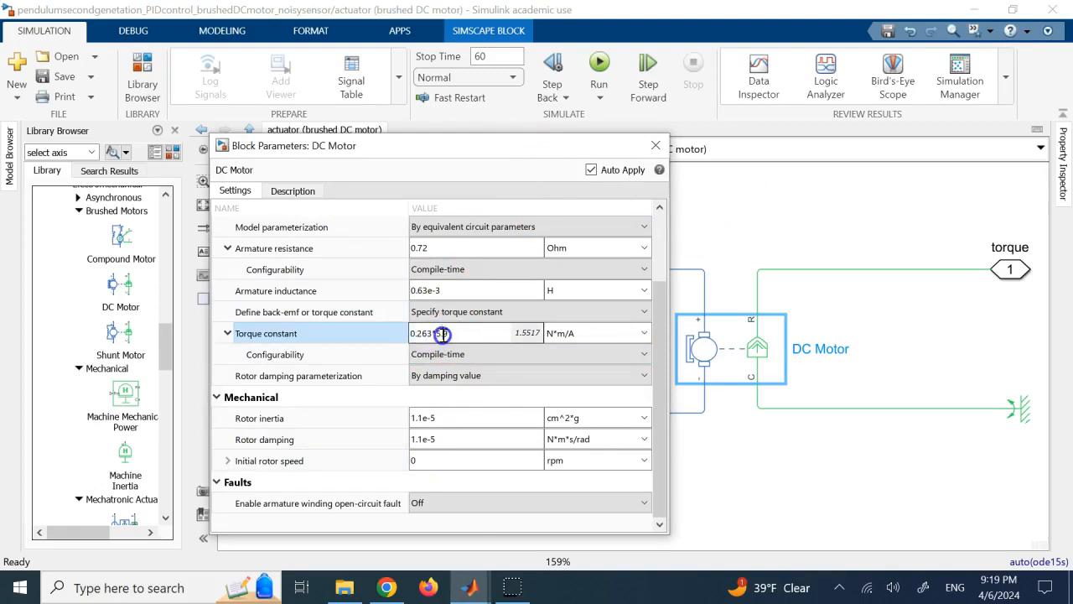
pyautogui.click(741, 344)
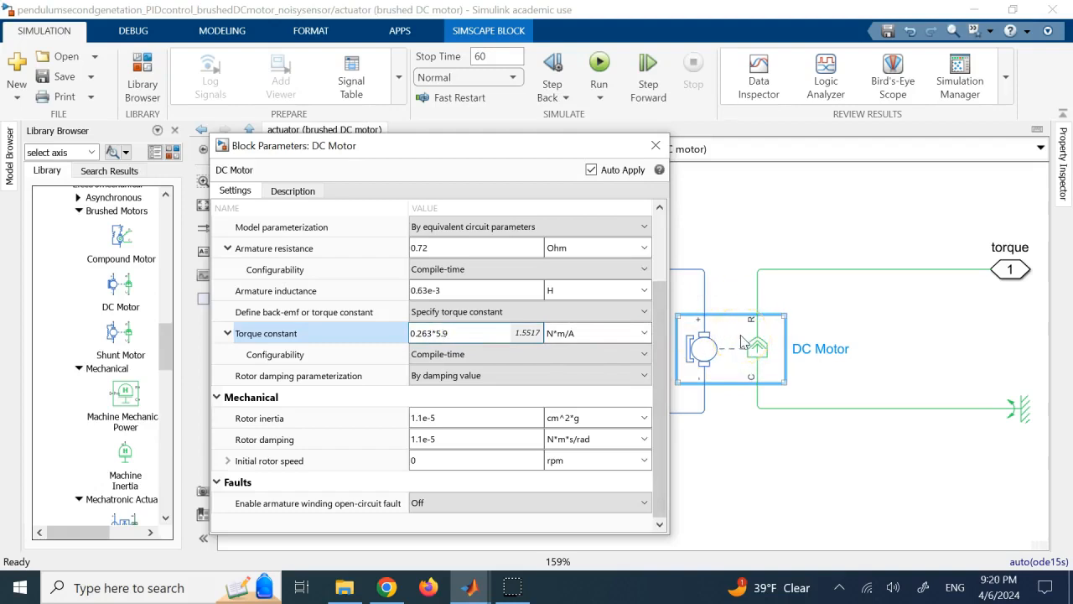
pyautogui.click(526, 385)
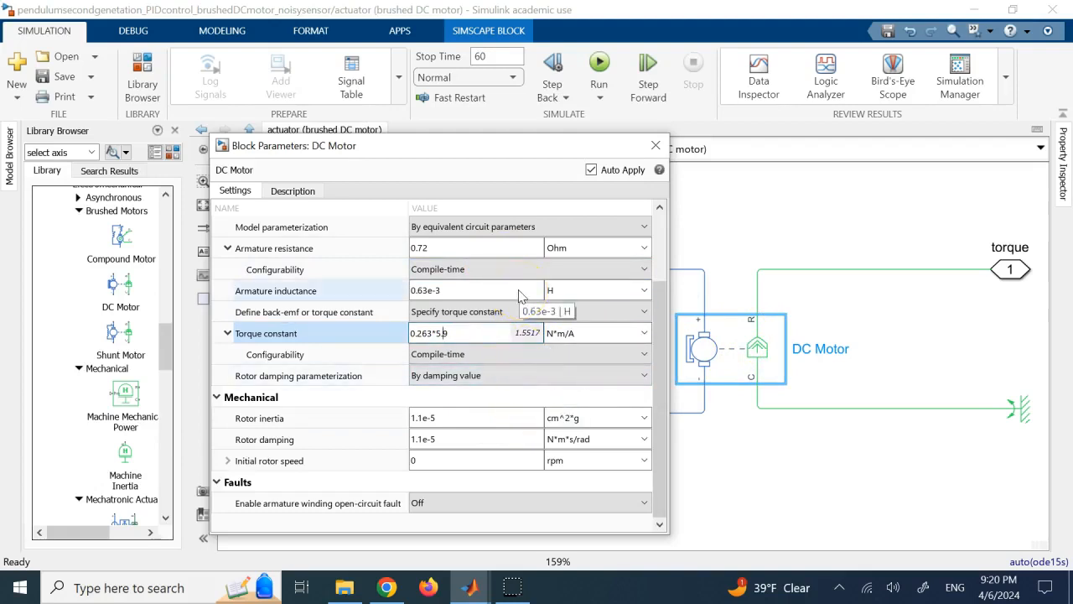
pyautogui.click(460, 336)
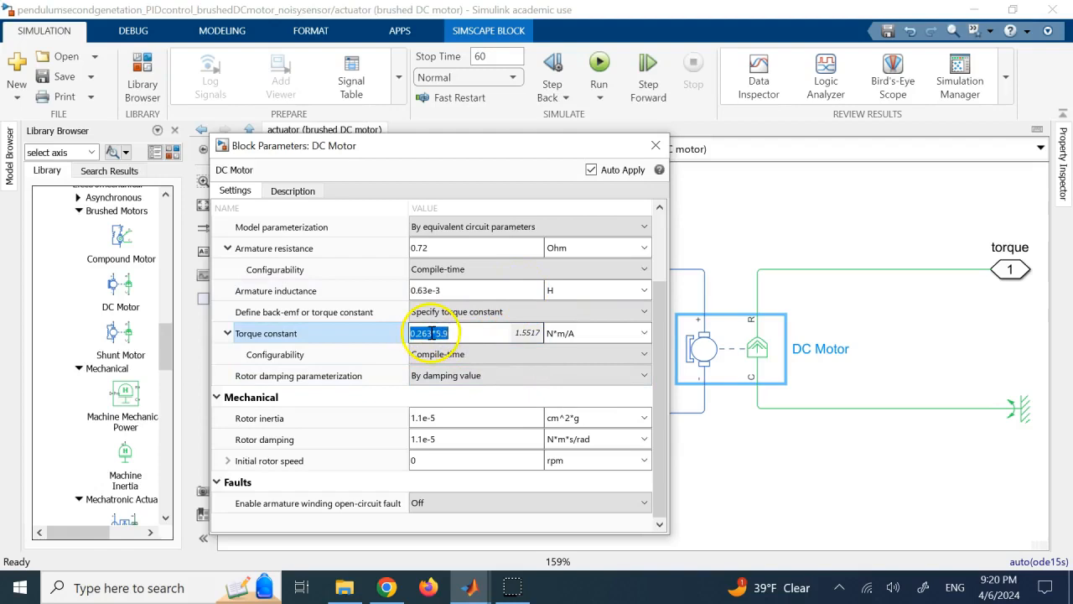
pyautogui.click(440, 333)
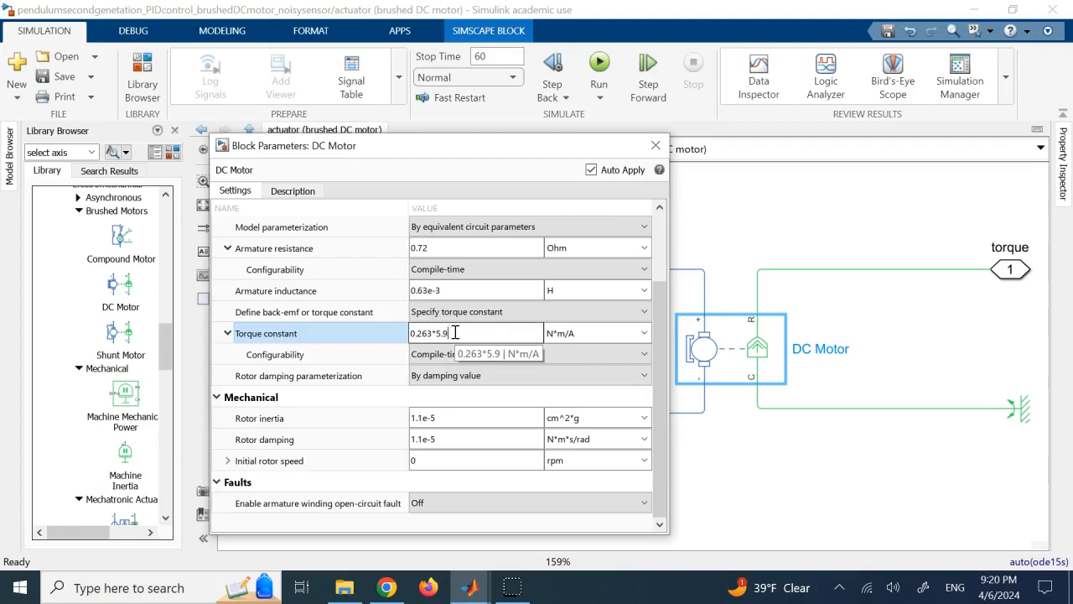
pyautogui.write('.81')
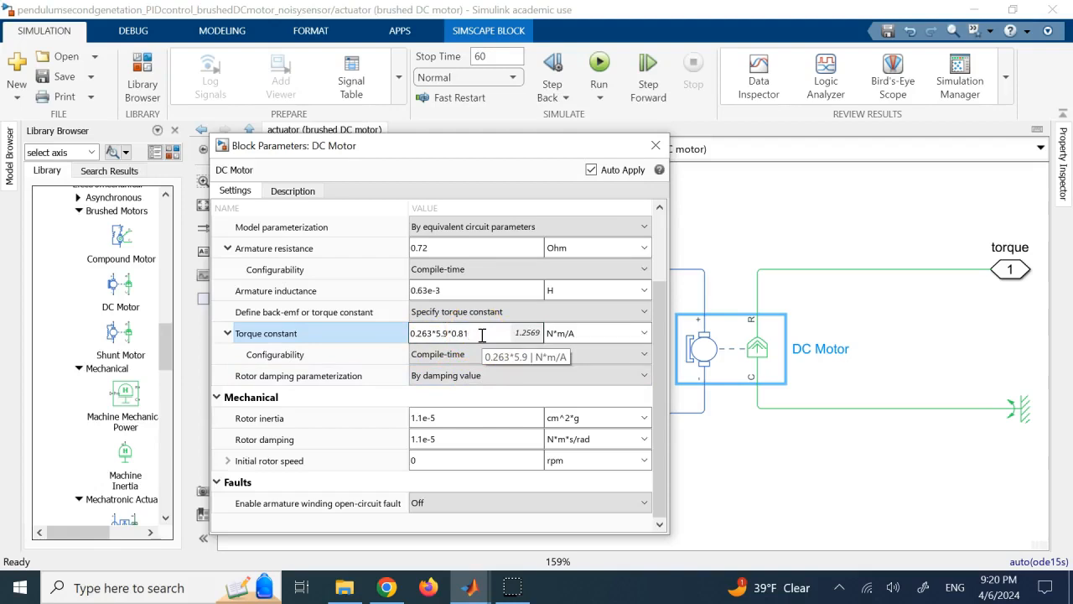
pyautogui.click(653, 147)
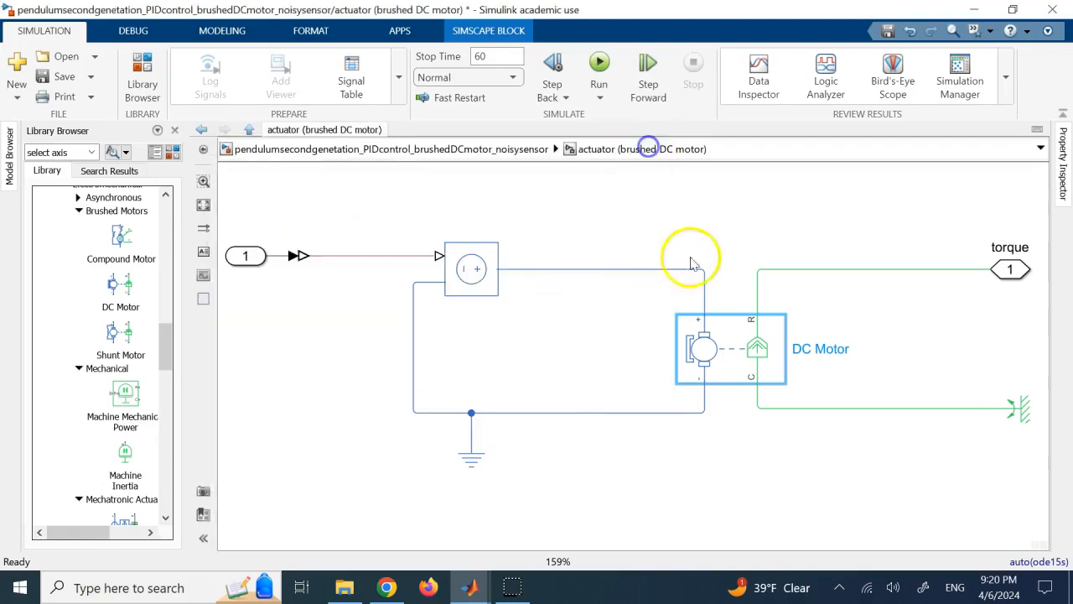
# Return to the top-level model, open the pendulum subsystem, and trace the torque input line to the Inertia block.
pyautogui.click(532, 149)
pyautogui.click(805, 244)
pyautogui.doubleClick(805, 243)
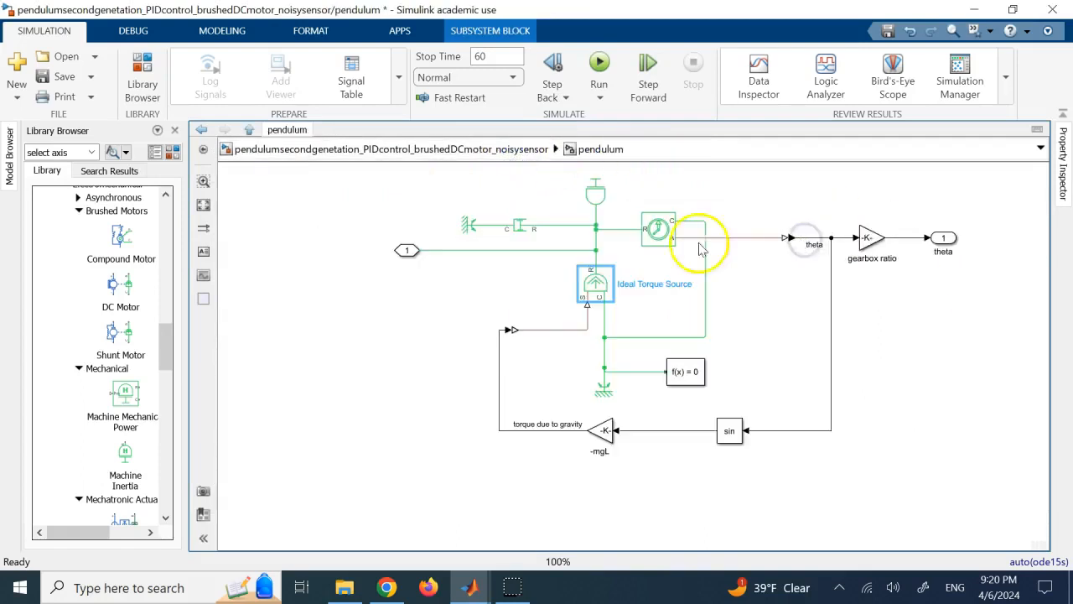
pyautogui.click(551, 249)
pyautogui.click(592, 203)
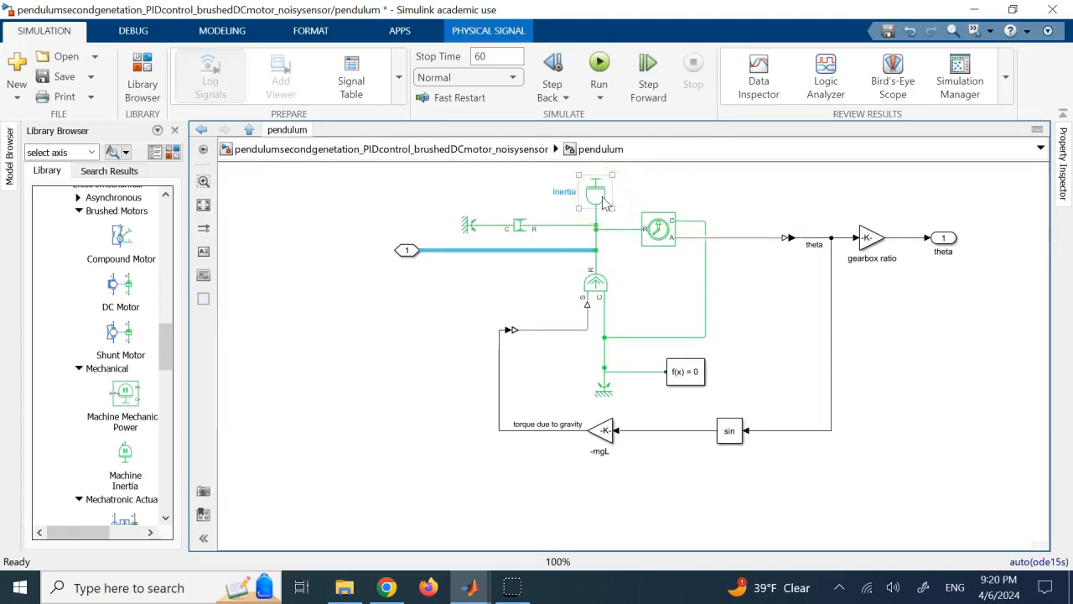
# Inspect the Inertia block's parameters in the pendulum subsystem and close them.
pyautogui.doubleClick(604, 202)
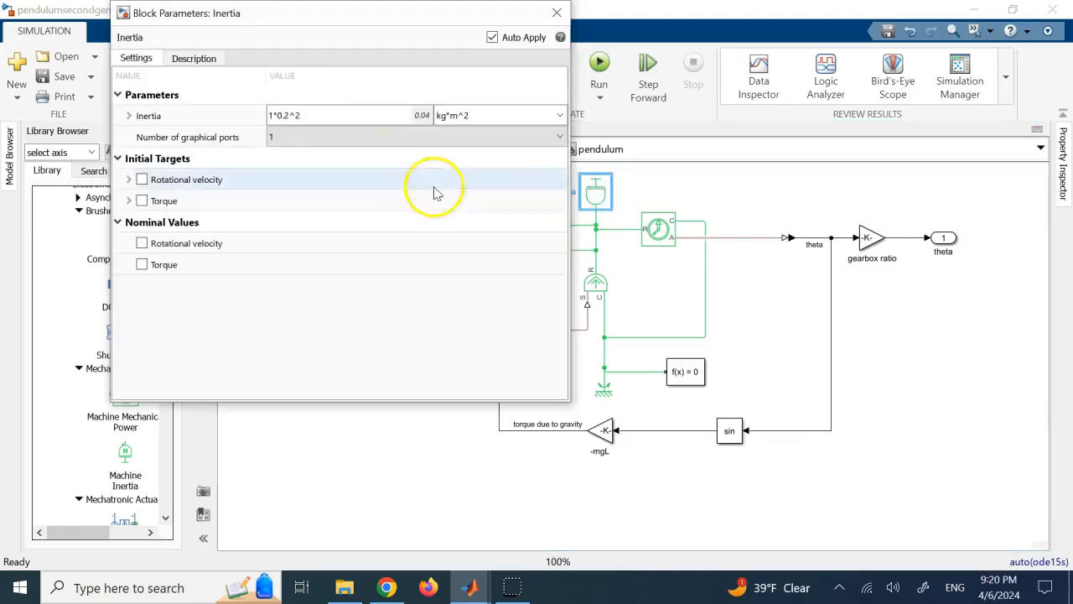
pyautogui.click(326, 113)
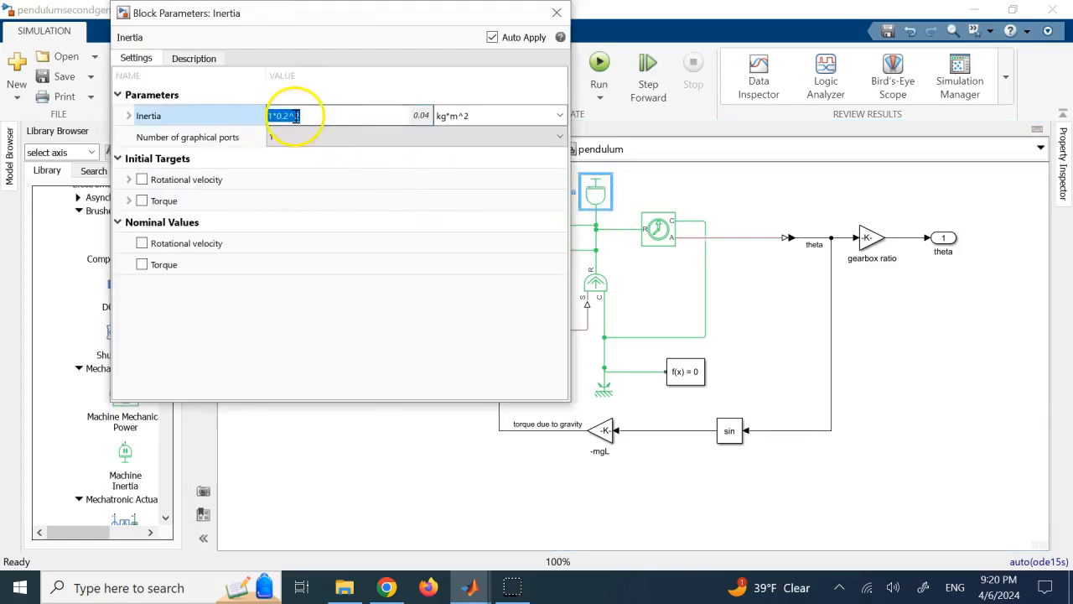
pyautogui.click(557, 13)
pyautogui.click(739, 183)
pyautogui.doubleClick(596, 192)
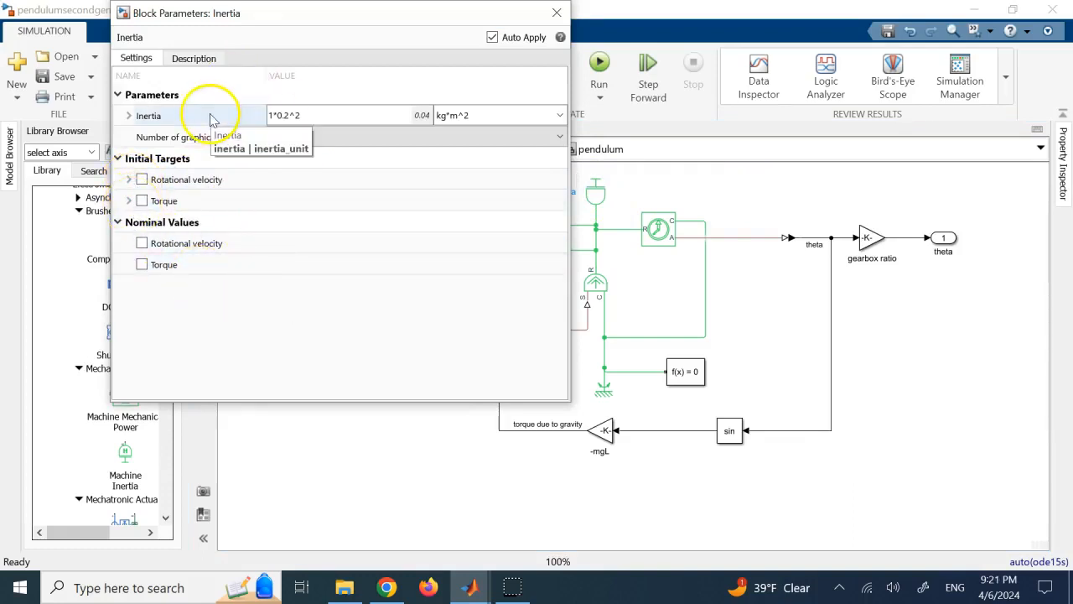
pyautogui.click(557, 12)
pyautogui.click(597, 199)
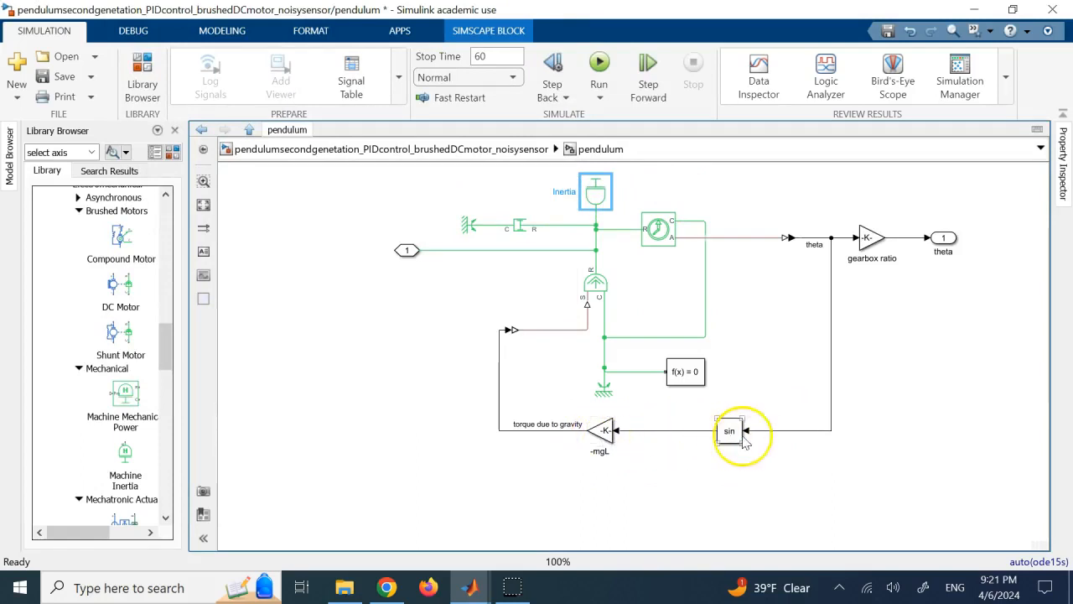
pyautogui.click(890, 401)
pyautogui.doubleClick(347, 344)
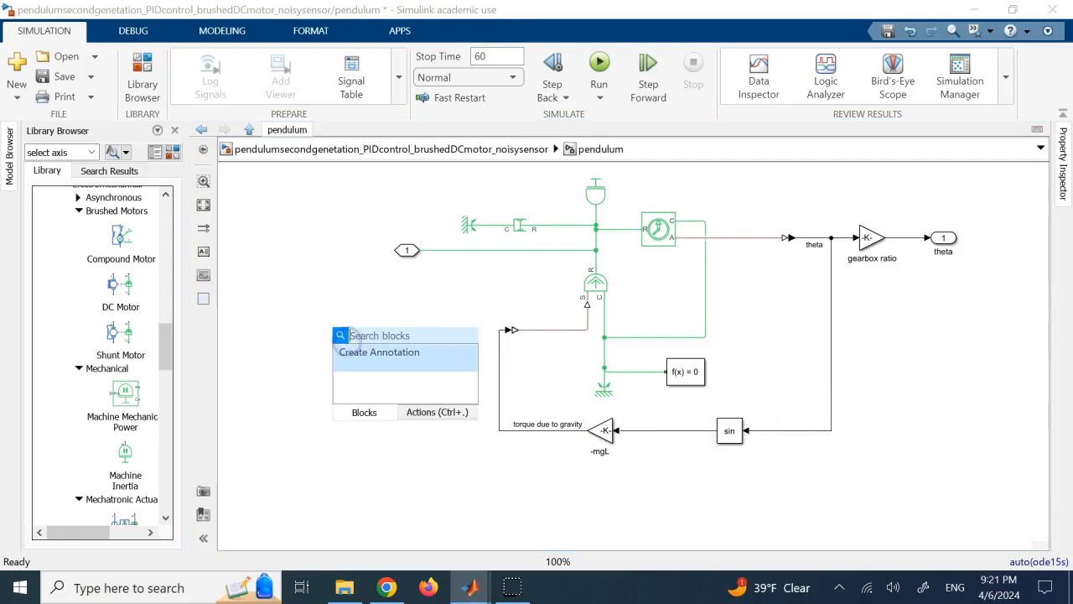
pyautogui.write('pe')
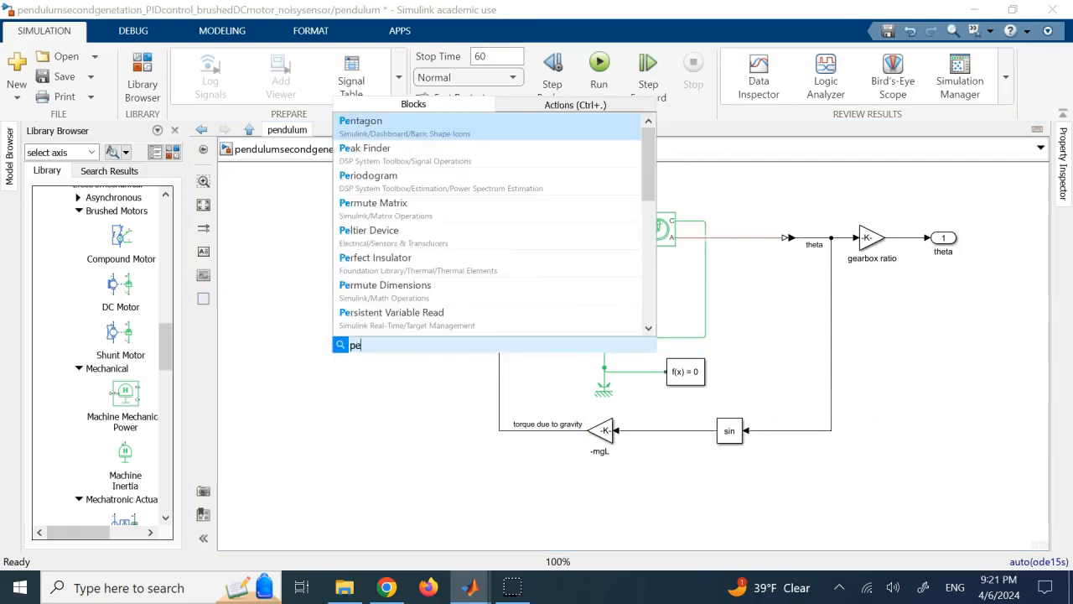
pyautogui.write('n')
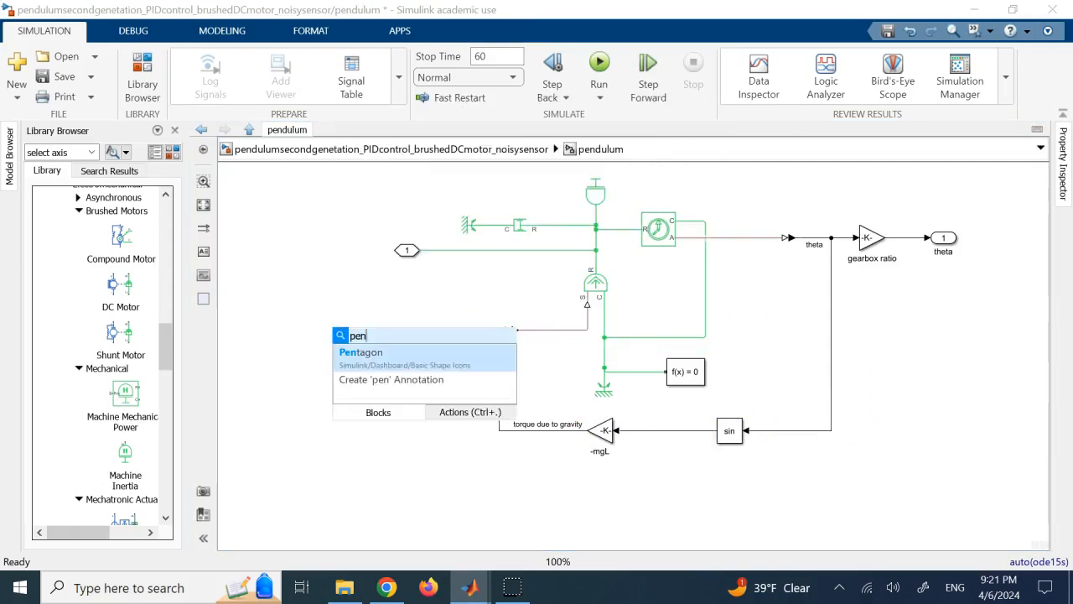
pyautogui.press('BackSpace')
pyautogui.press('BackSpace')
pyautogui.press('BackSpace')
pyautogui.write('line')
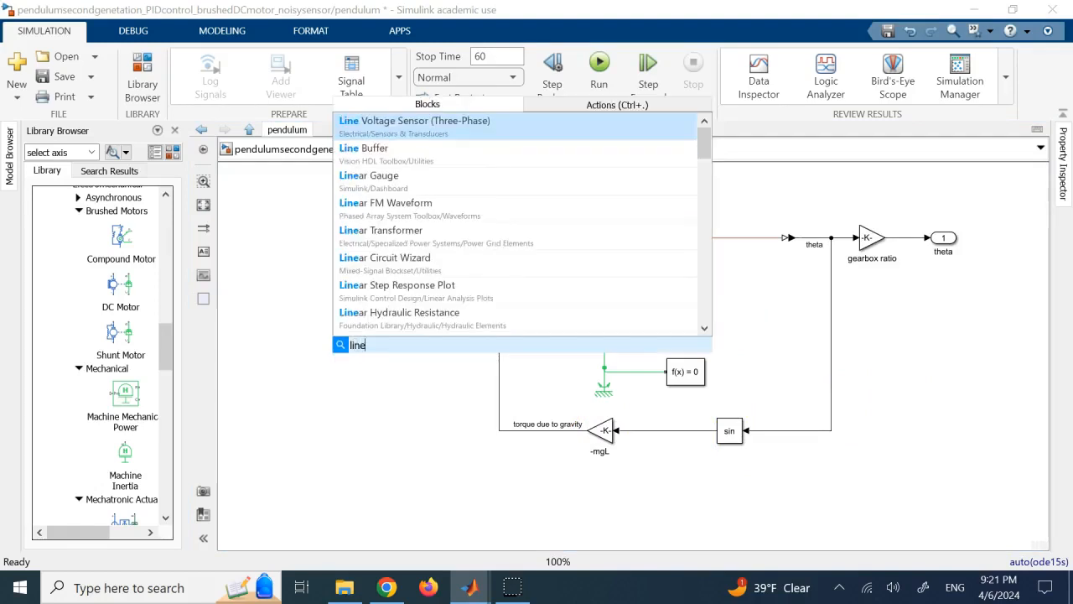
pyautogui.press('BackSpace')
pyautogui.press('BackSpace')
pyautogui.press('BackSpace')
pyautogui.press('BackSpace')
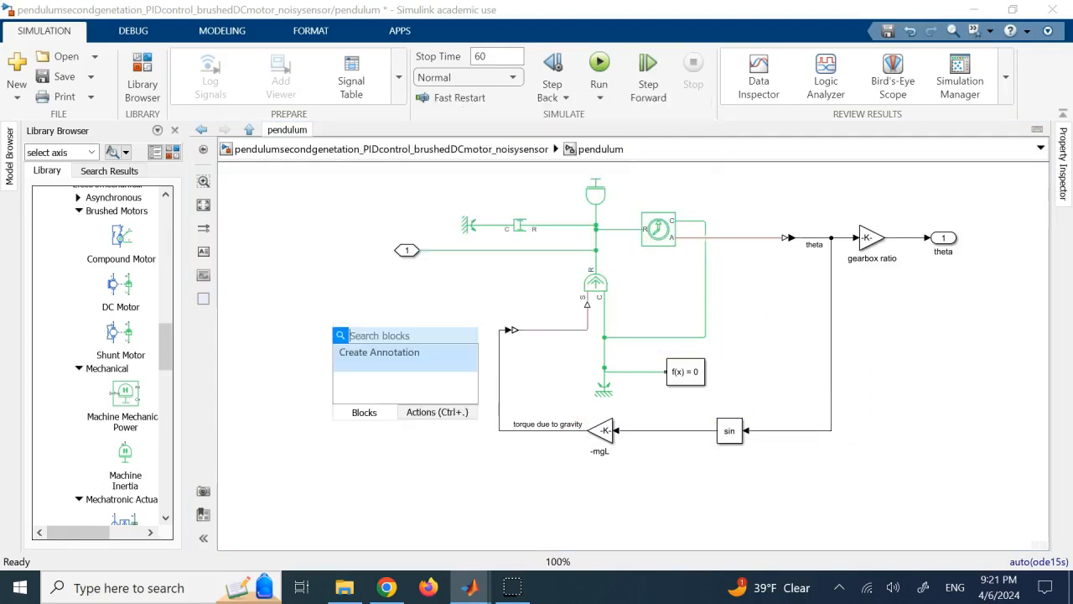
pyautogui.click(882, 367)
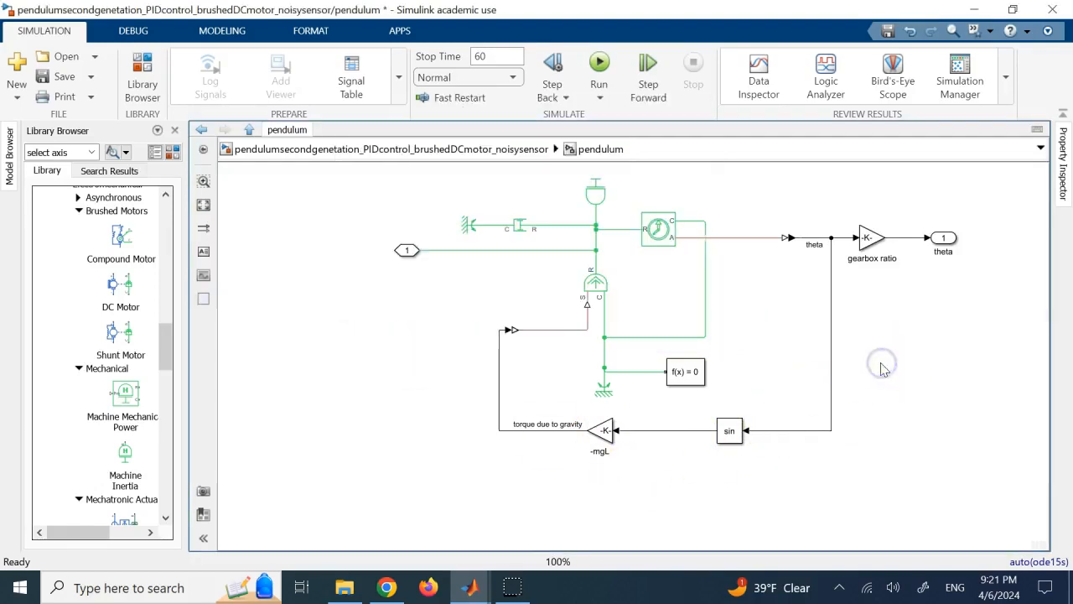
# Trace the gravity torque loop from theta through the sine block and -mgL gain to the Ideal Torque Source and Inertia block.
pyautogui.click(596, 287)
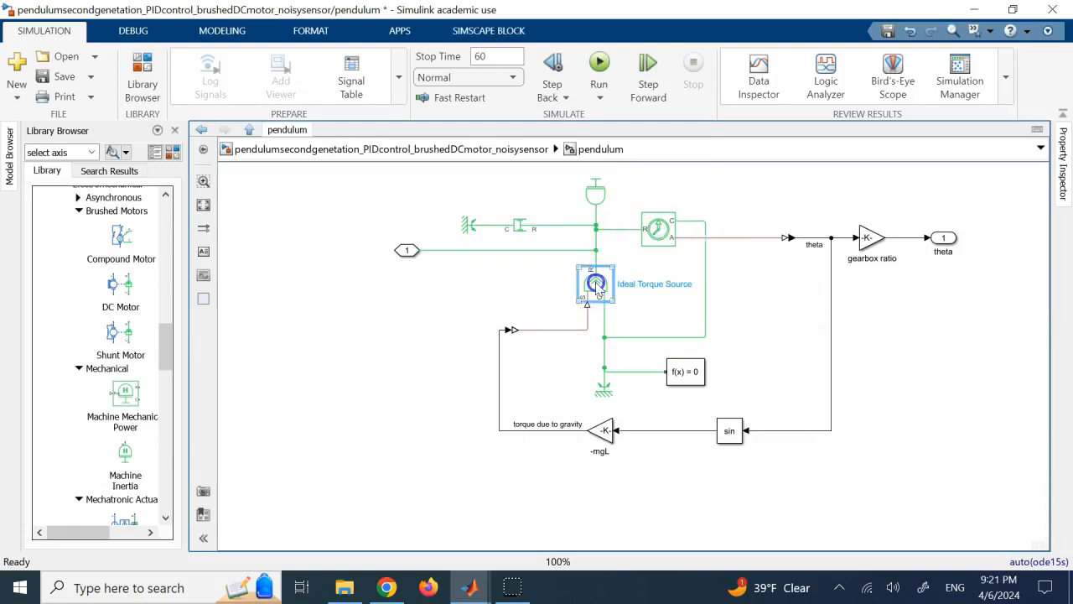
pyautogui.click(593, 200)
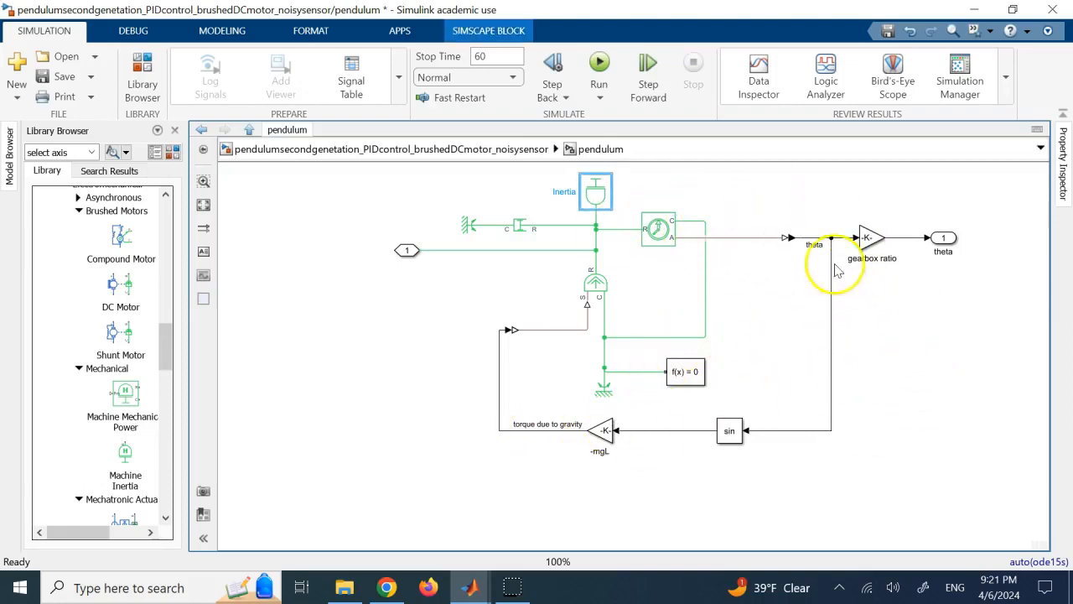
pyautogui.click(821, 234)
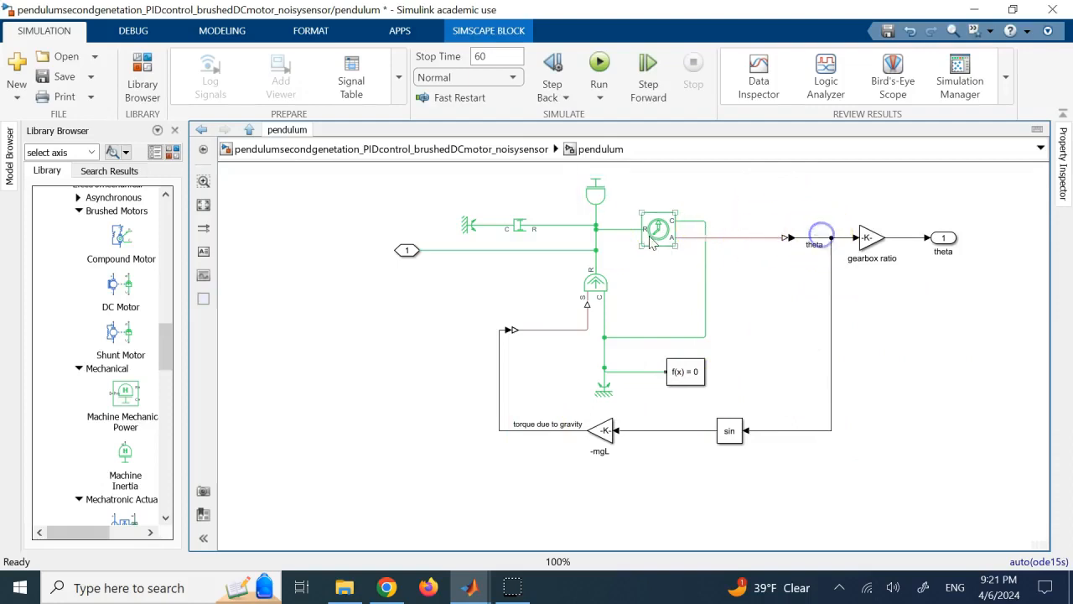
pyautogui.click(586, 201)
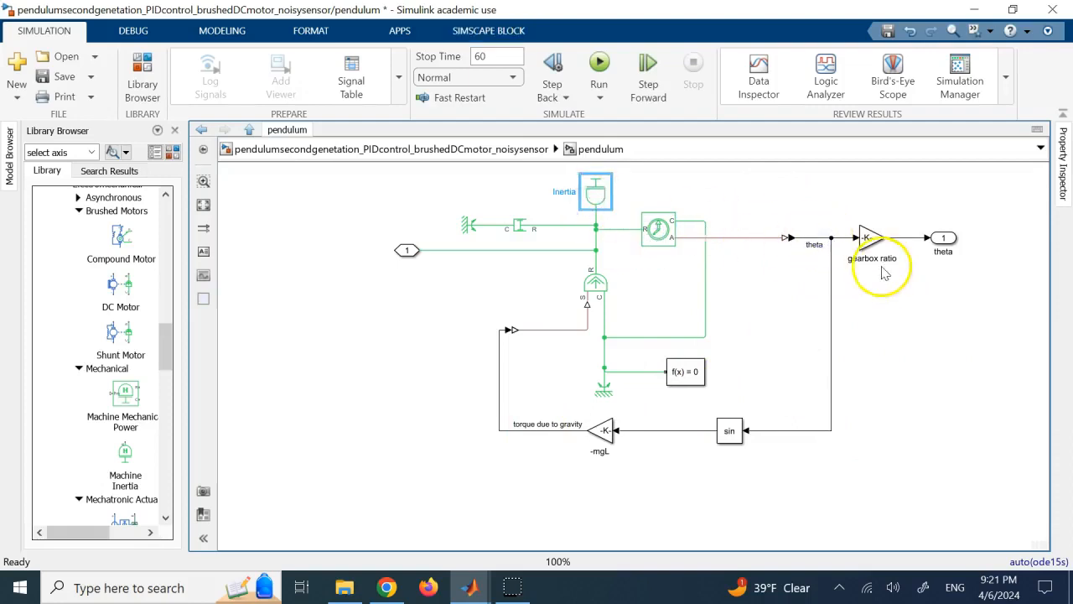
pyautogui.click(731, 433)
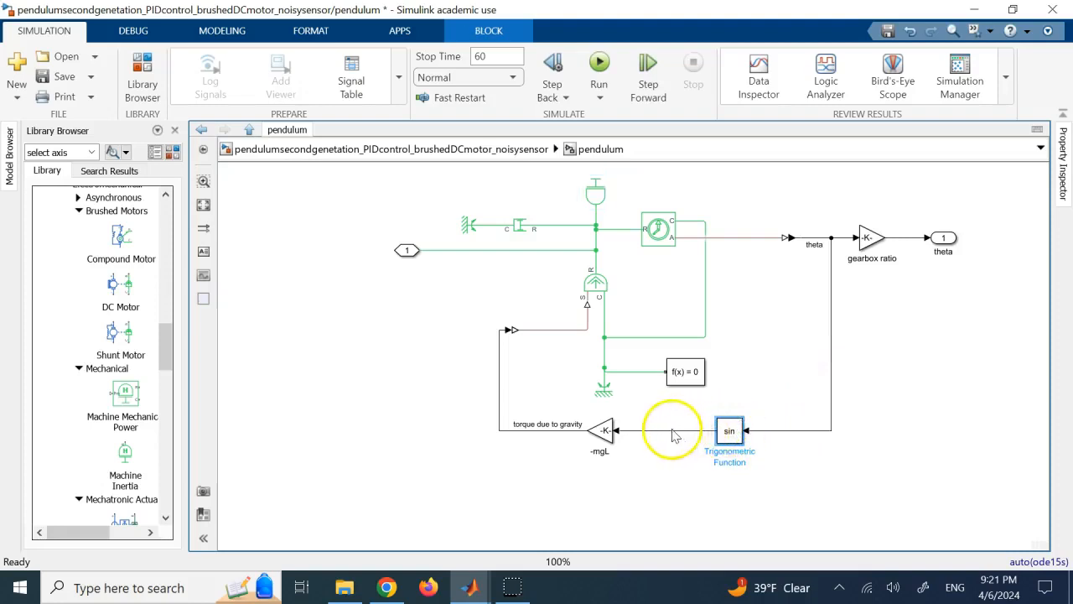
pyautogui.click(602, 430)
pyautogui.click(628, 461)
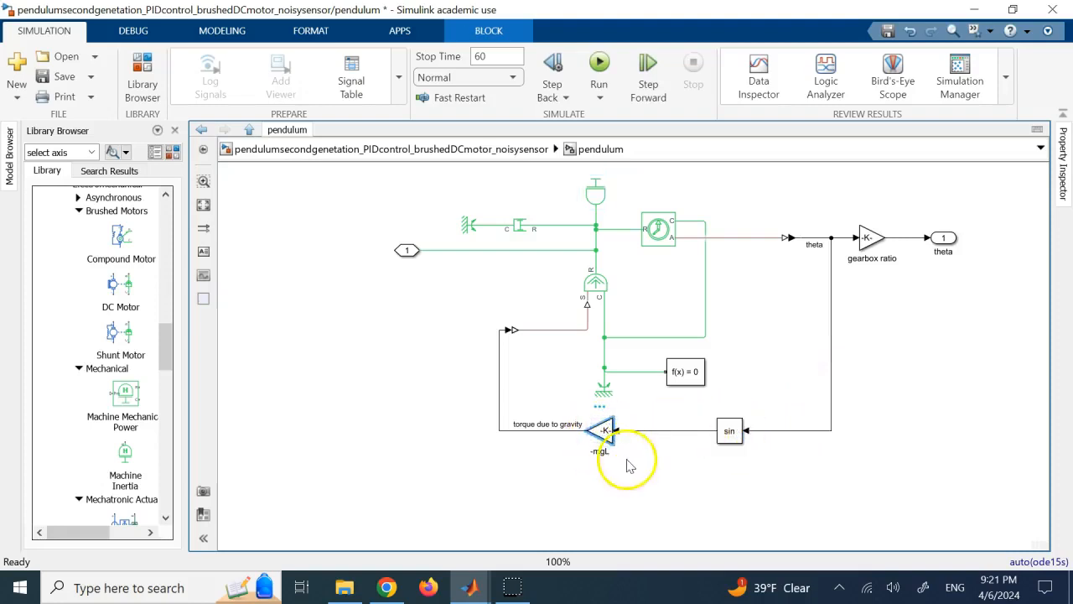
pyautogui.click(548, 430)
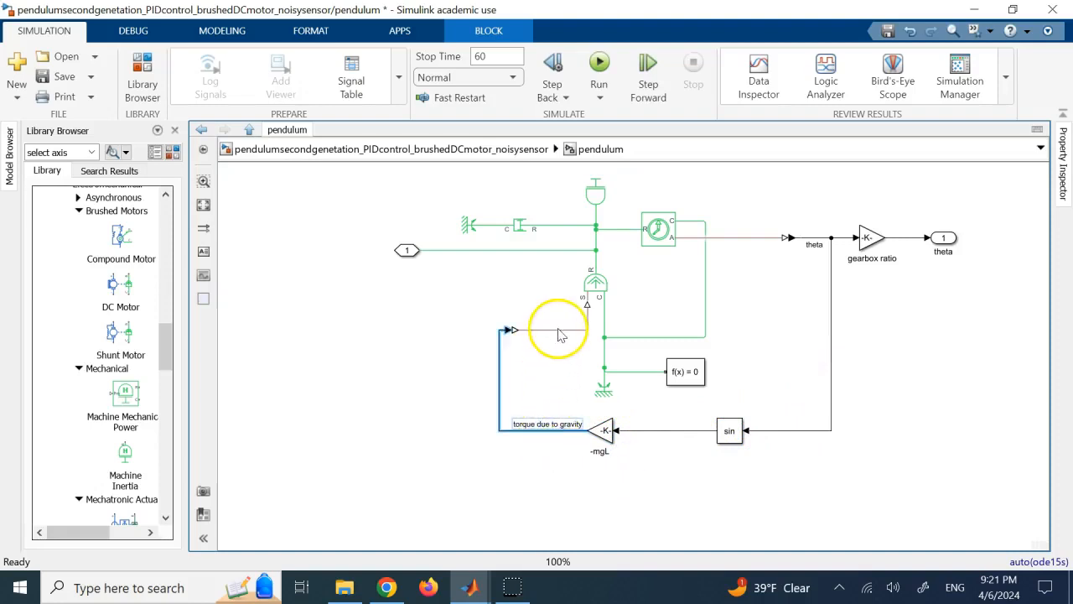
pyautogui.click(598, 283)
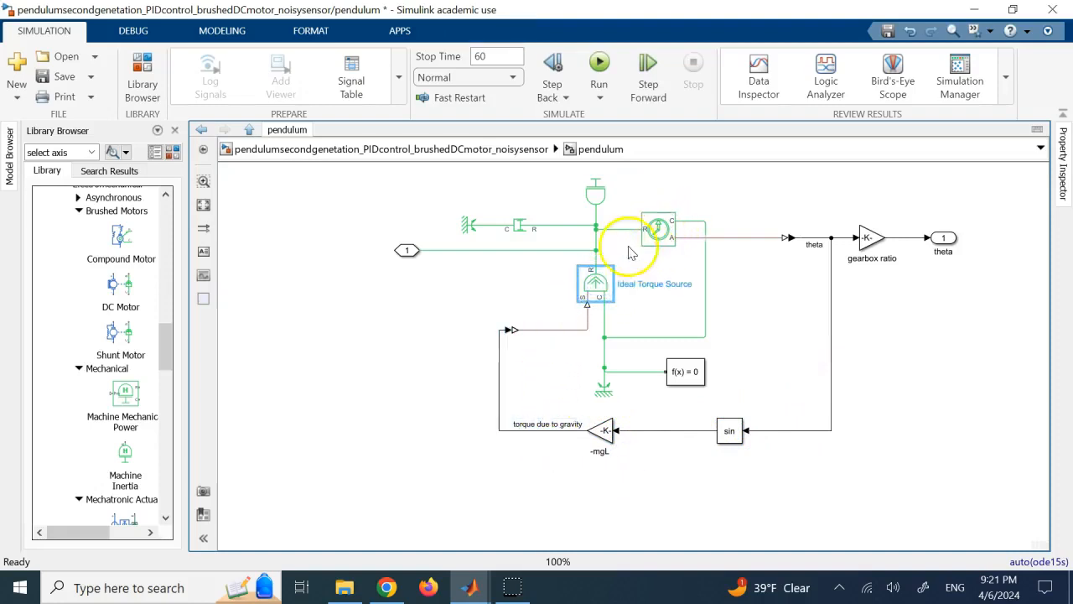
pyautogui.click(600, 199)
# Rename the pendulum subsystem's input connection port to "motor torque".
pyautogui.click(501, 250)
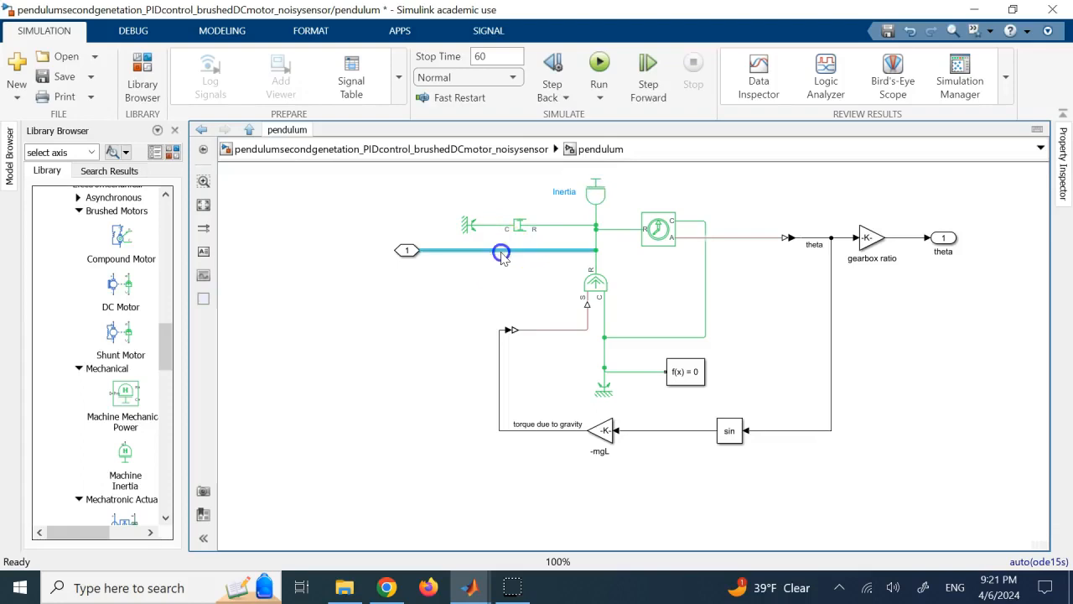
pyautogui.click(408, 250)
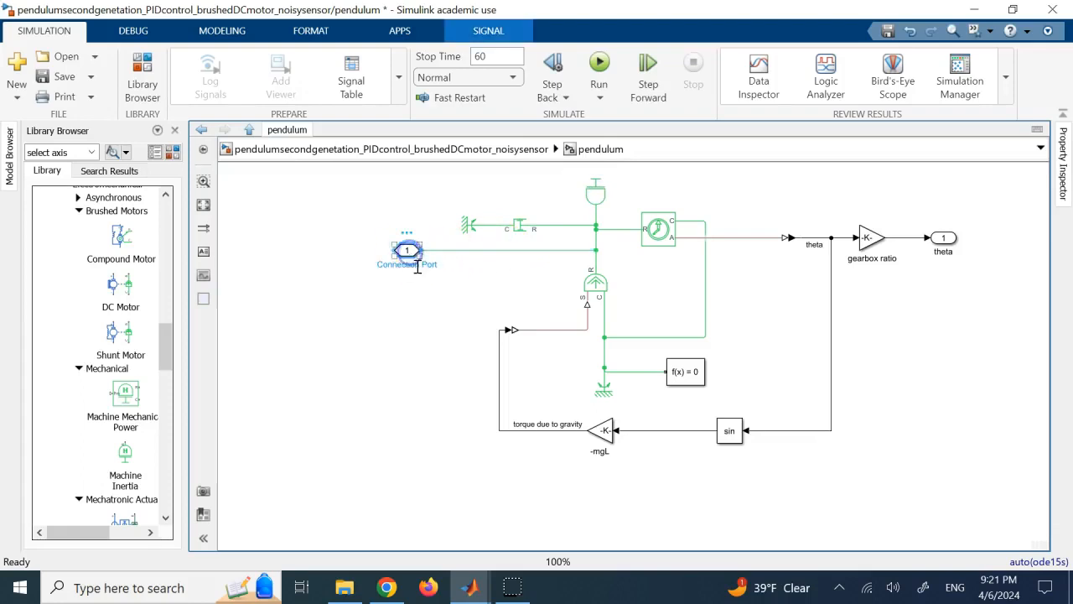
pyautogui.click(418, 267)
pyautogui.doubleClick(418, 267)
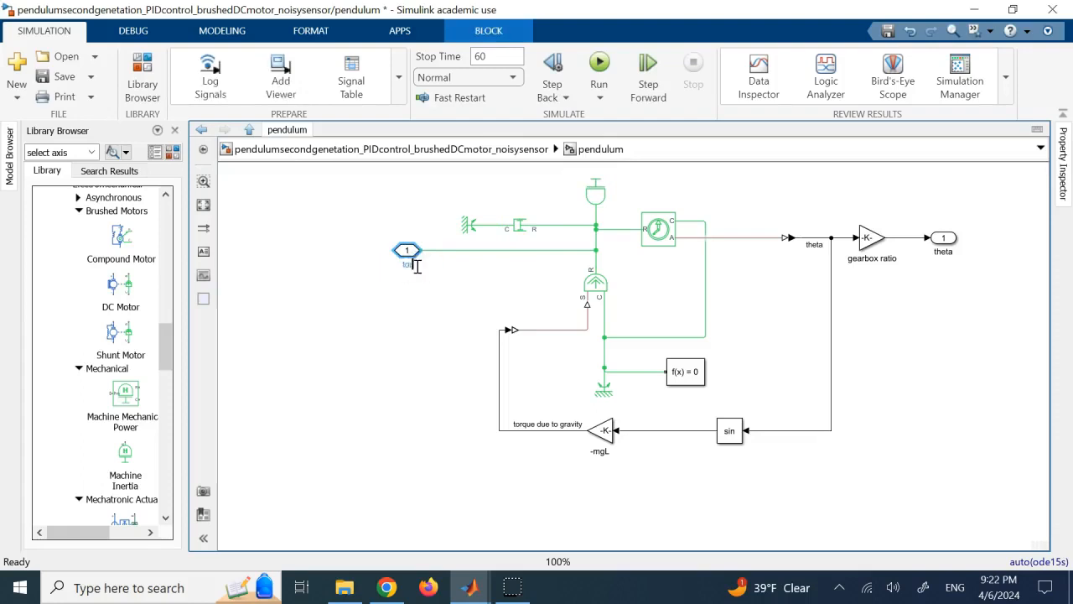
pyautogui.click(426, 295)
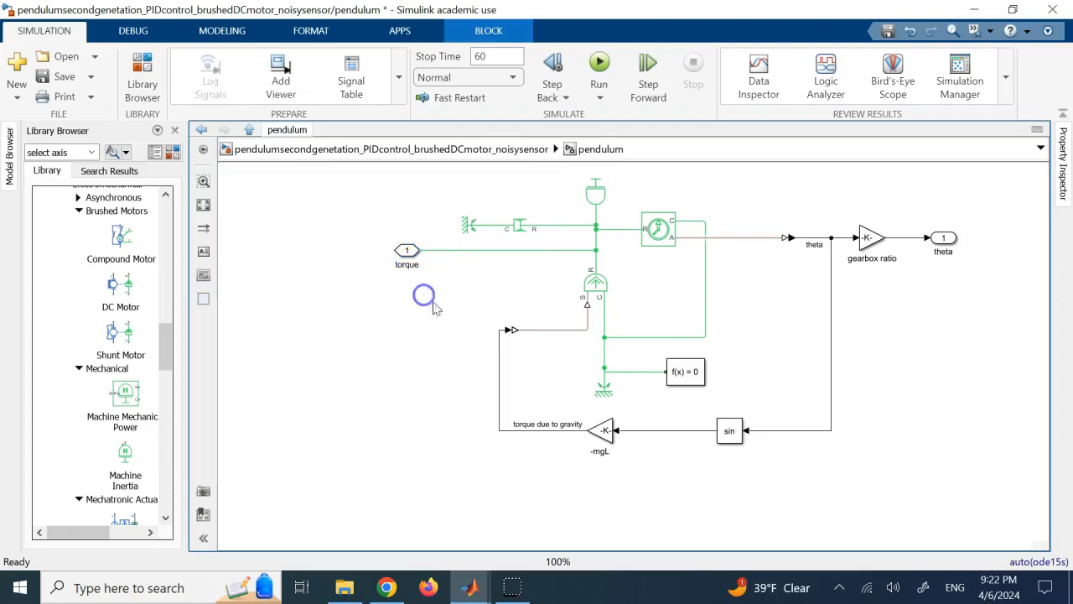
pyautogui.click(397, 266)
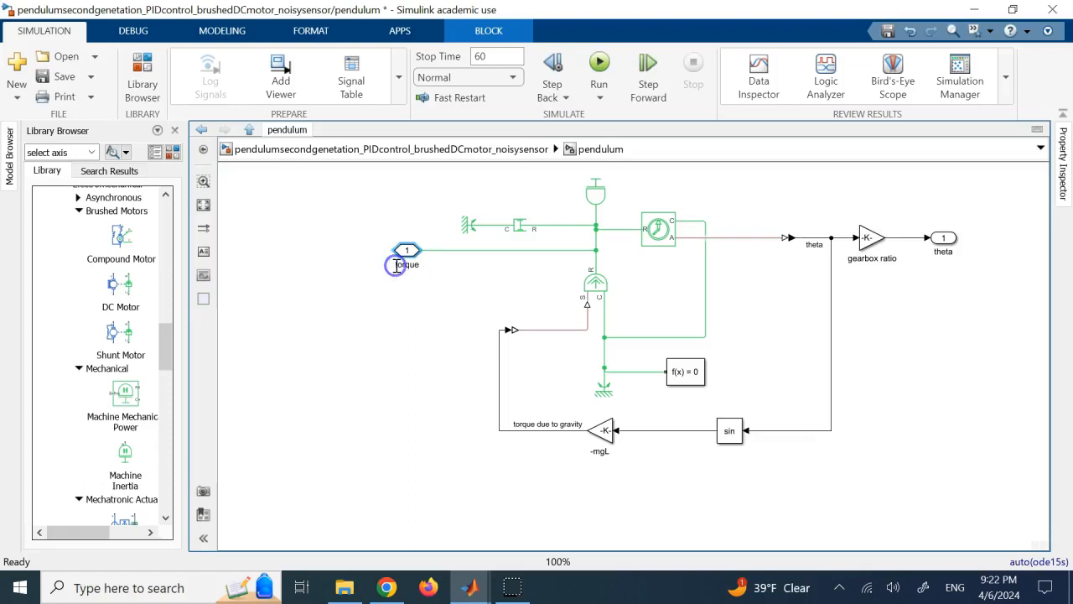
pyautogui.click(424, 330)
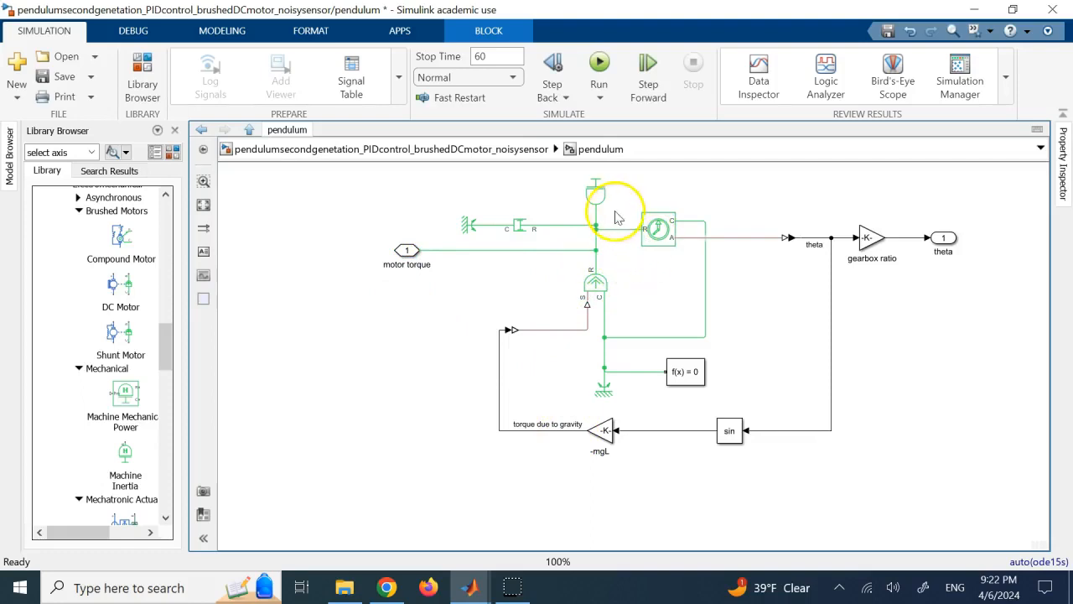
# Trace the motor torque line, then read the Ideal Torque Source block's description and close it.
pyautogui.click(510, 250)
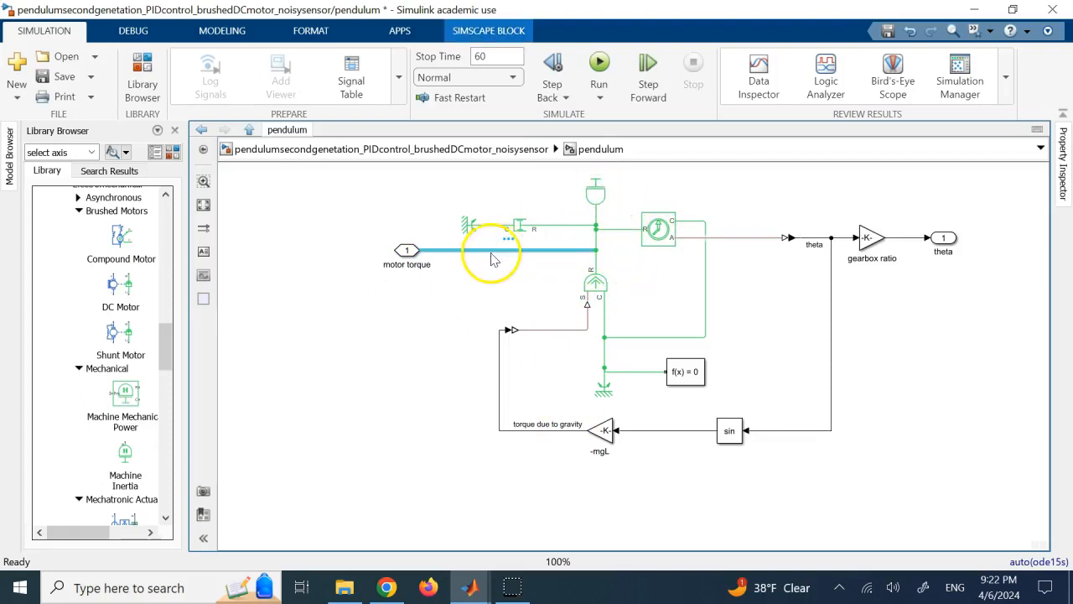
pyautogui.click(668, 293)
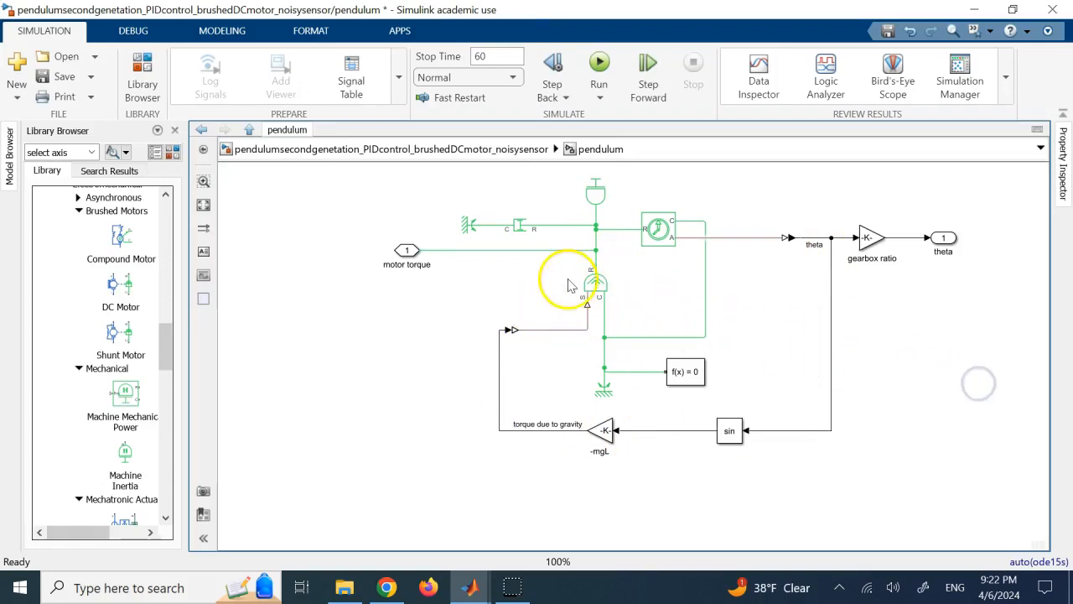
pyautogui.click(593, 285)
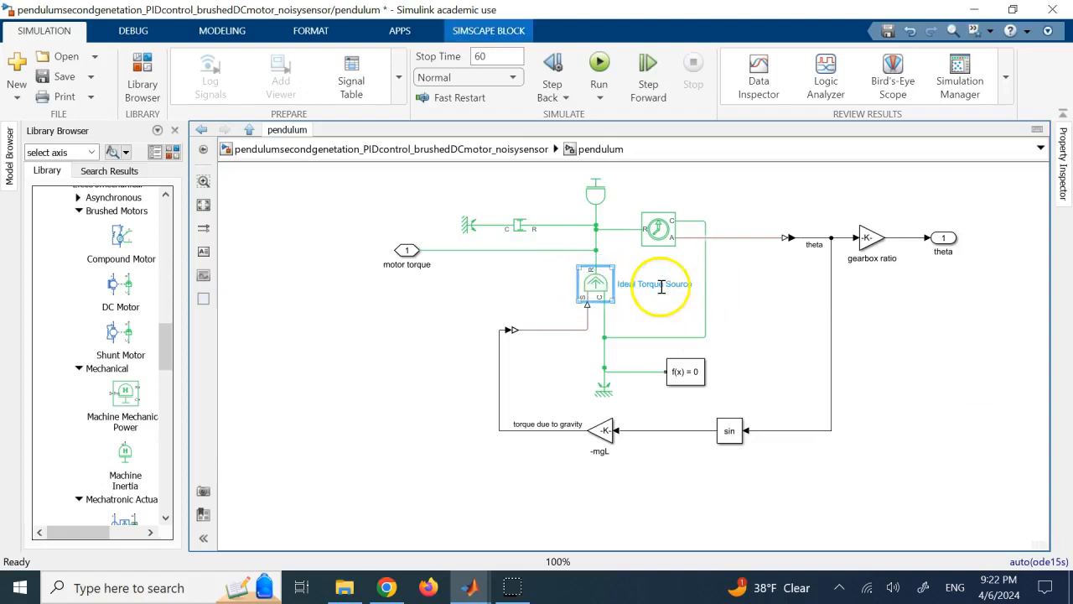
pyautogui.doubleClick(595, 289)
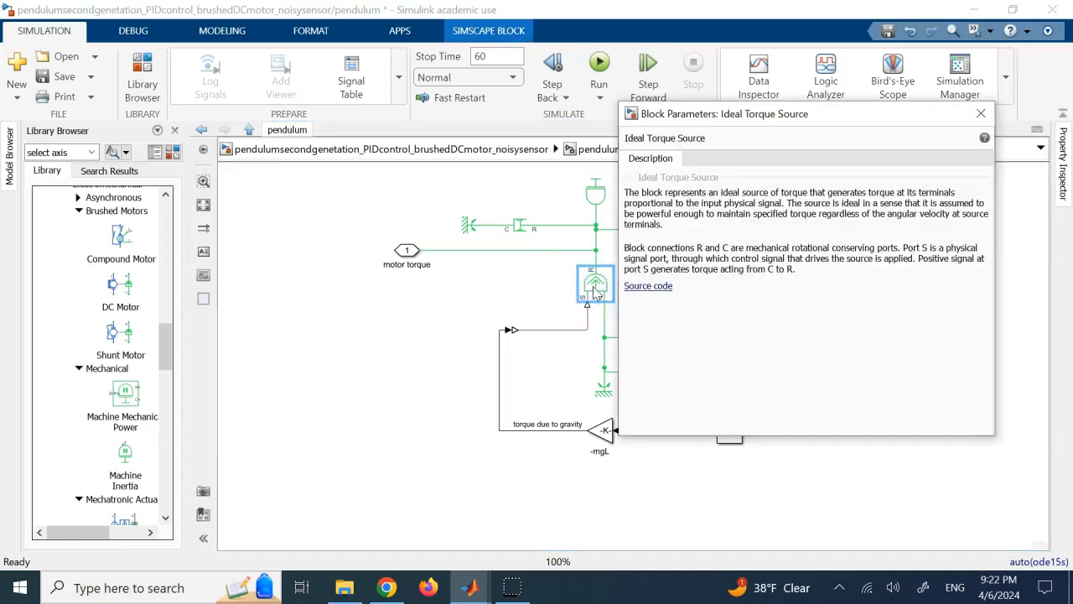
pyautogui.click(981, 114)
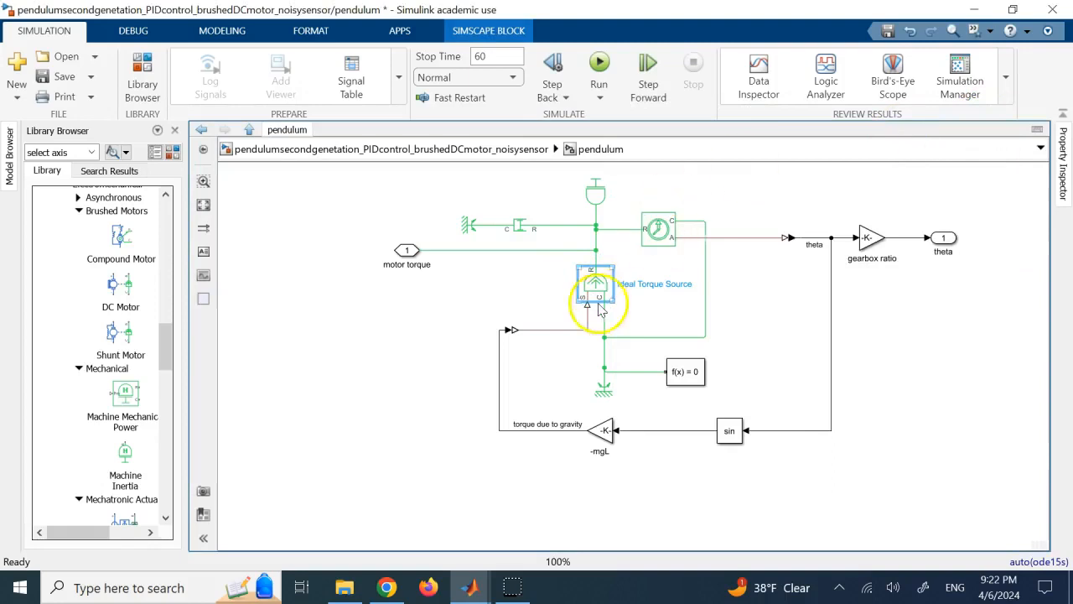
# Trace the gravity torque signal through the converter to the Ideal Torque Source, and the motor torque line to the Inertia block.
pyautogui.click(557, 332)
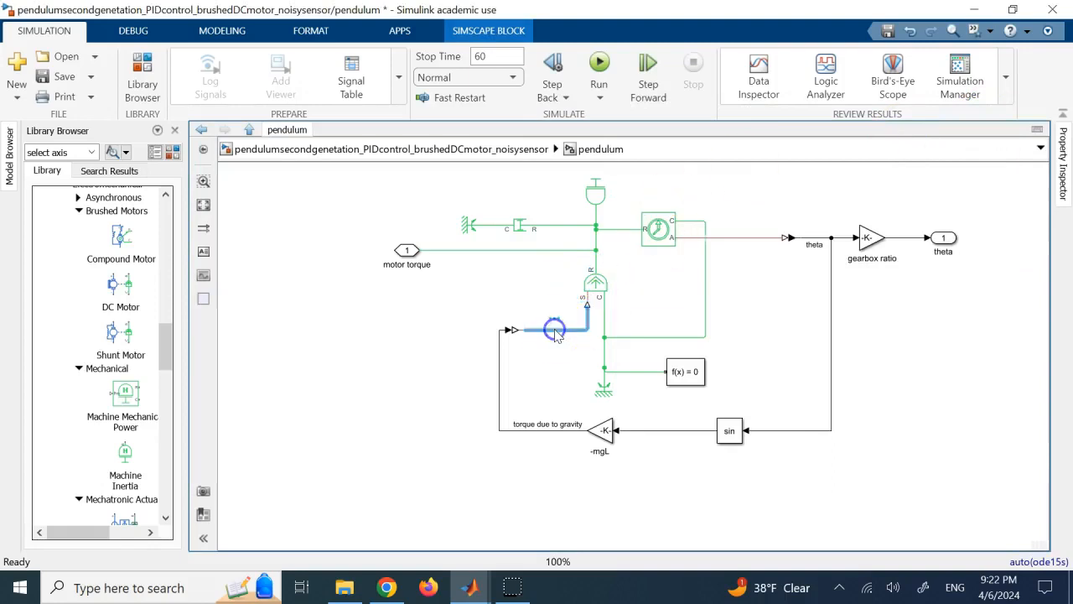
pyautogui.click(511, 354)
pyautogui.click(500, 361)
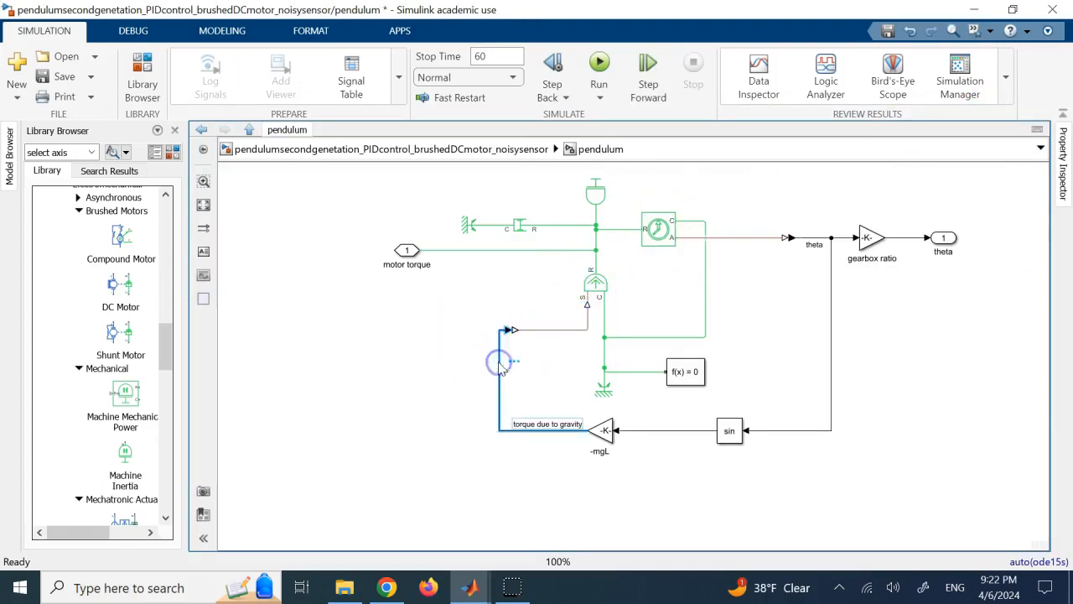
pyautogui.click(546, 331)
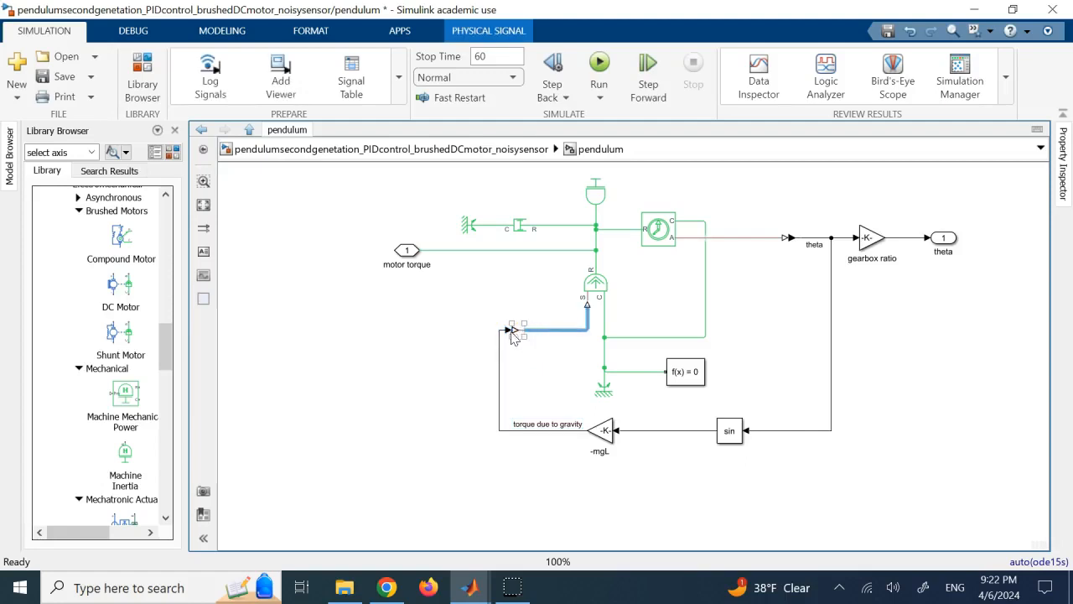
pyautogui.click(511, 347)
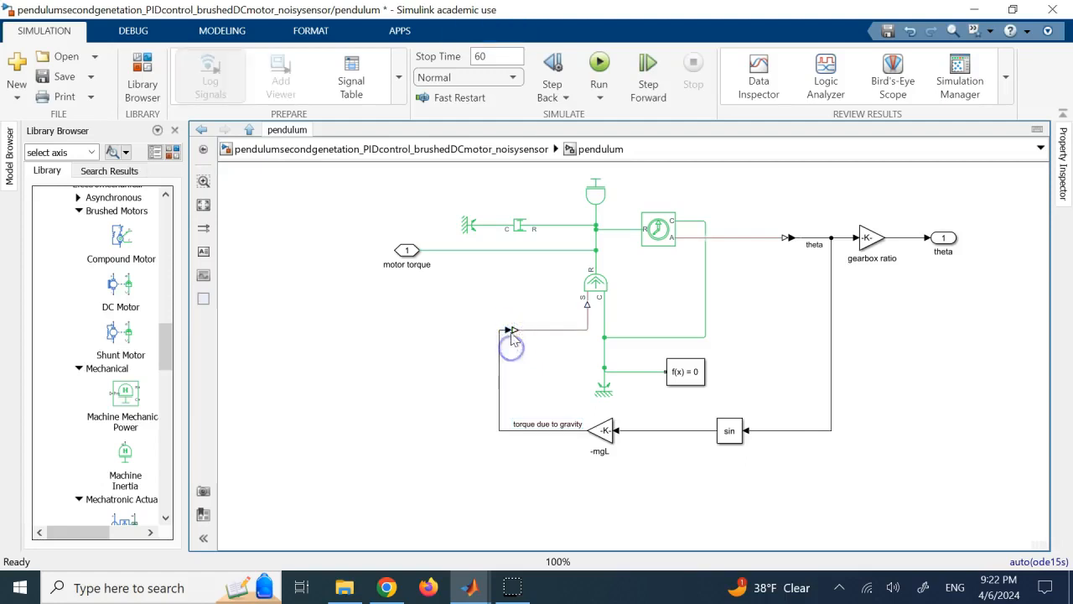
pyautogui.click(828, 329)
pyautogui.click(663, 314)
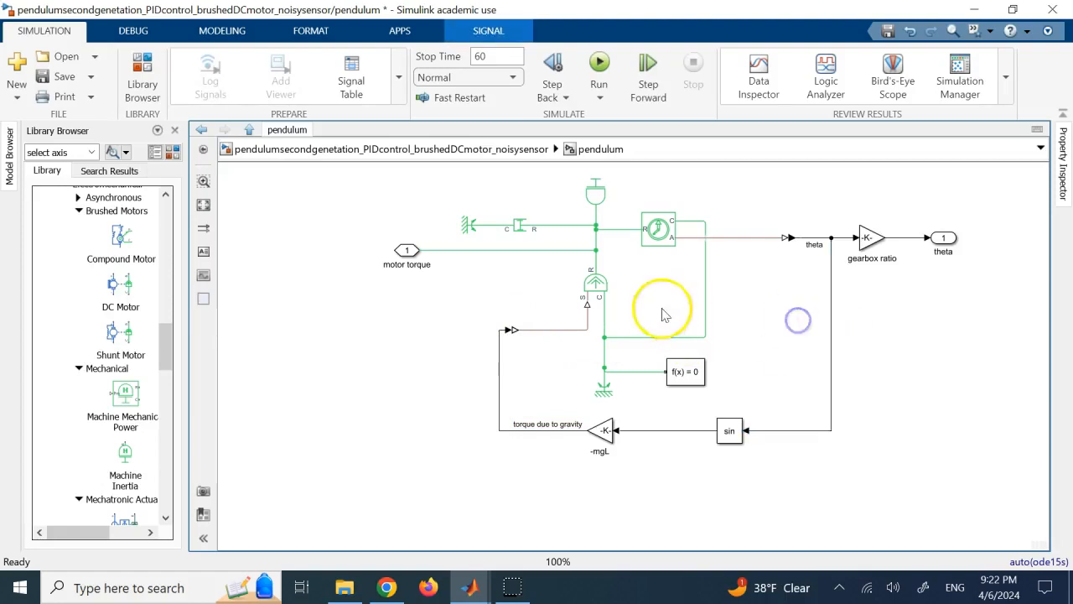
pyautogui.click(597, 287)
pyautogui.click(490, 250)
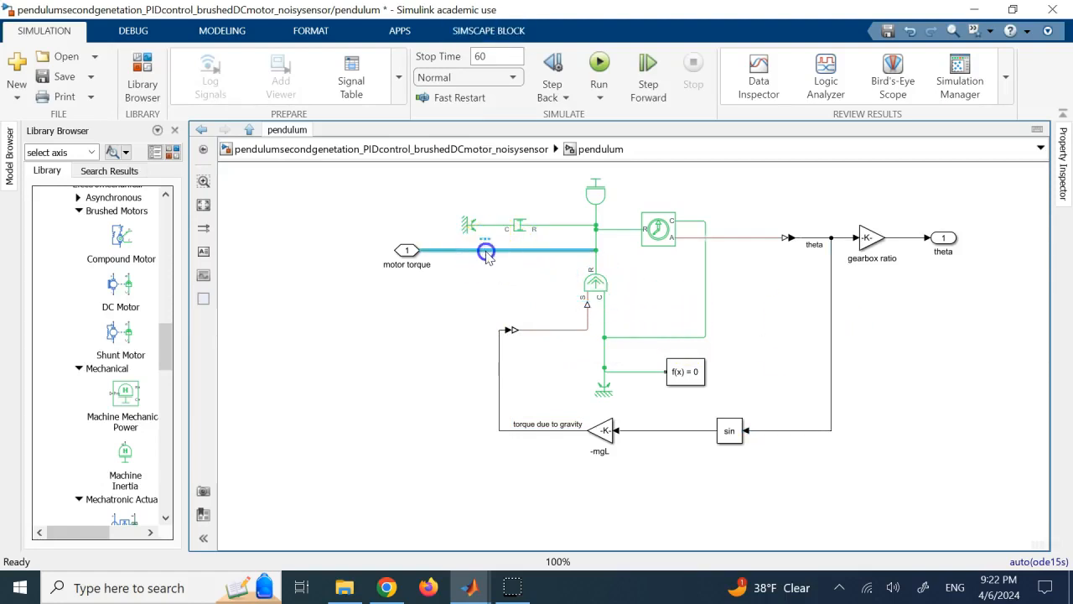
pyautogui.click(589, 199)
# Inspect the Rotational Damper's damping coefficient and close its parameters.
pyautogui.click(523, 229)
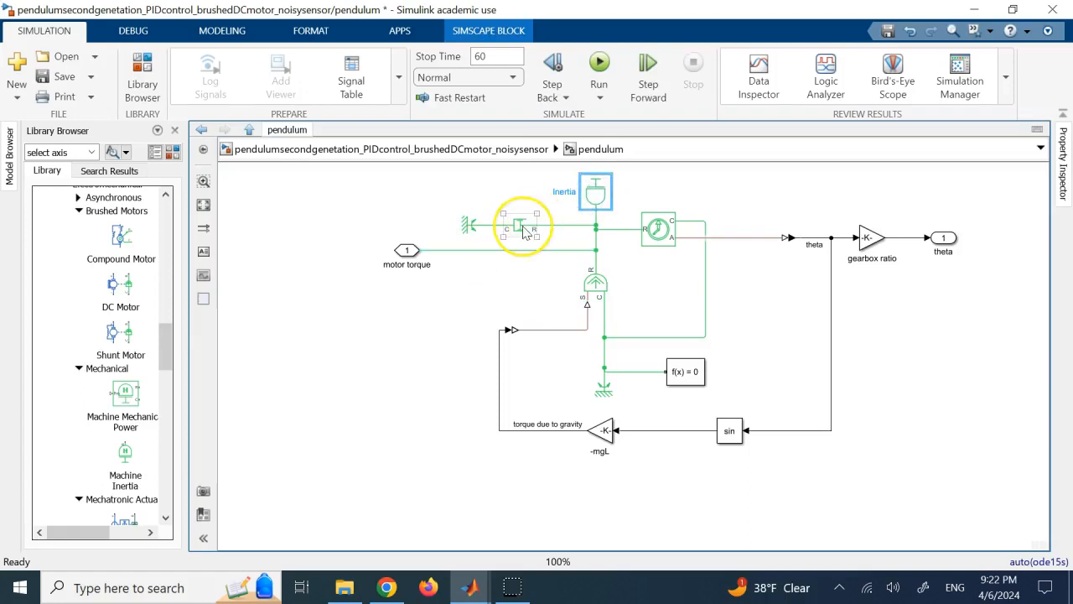
pyautogui.doubleClick(522, 229)
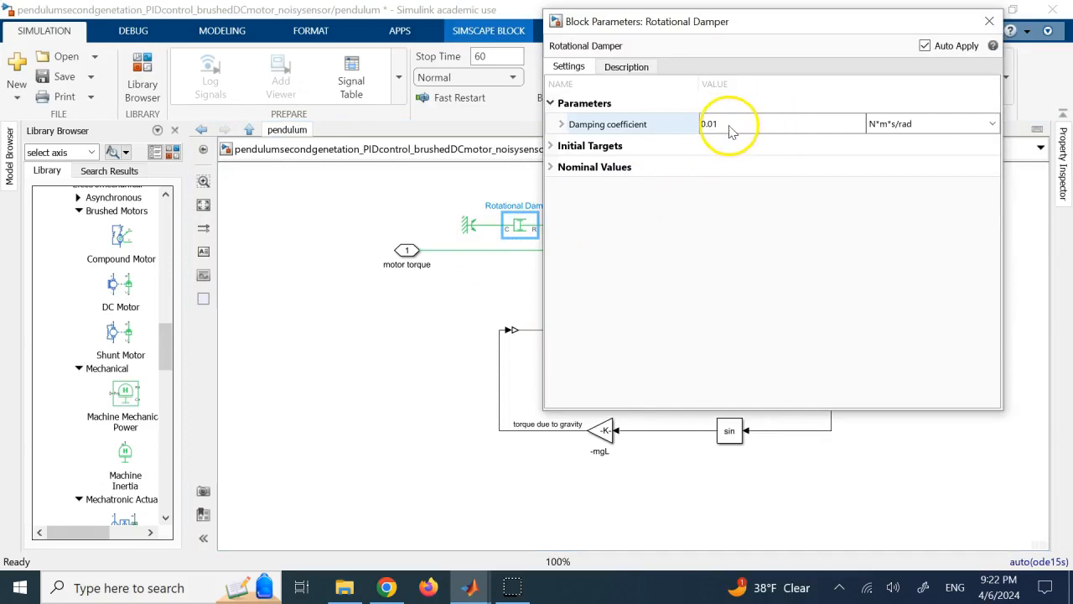
pyautogui.click(990, 22)
pyautogui.click(788, 181)
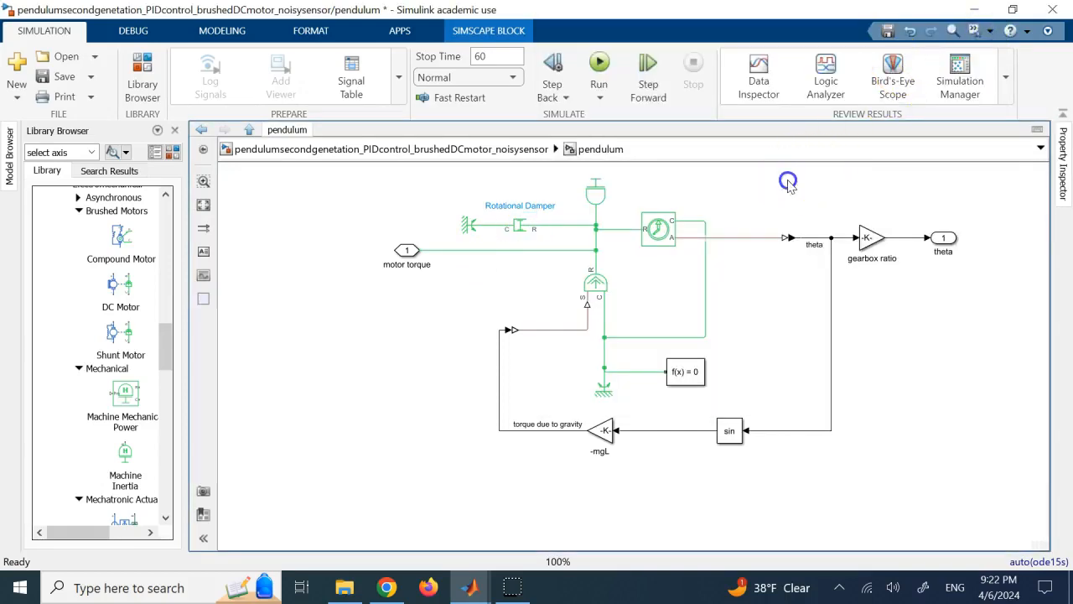
# Inspect the Ideal Rotational Motion Sensor's measurement options and initial angle, and close its parameters.
pyautogui.click(668, 226)
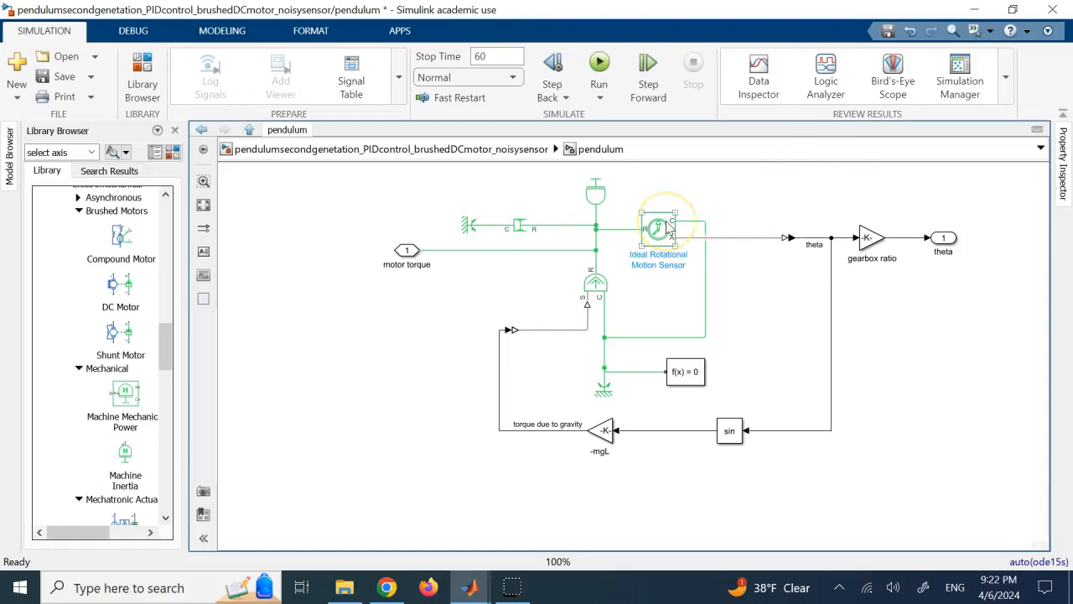
pyautogui.doubleClick(669, 226)
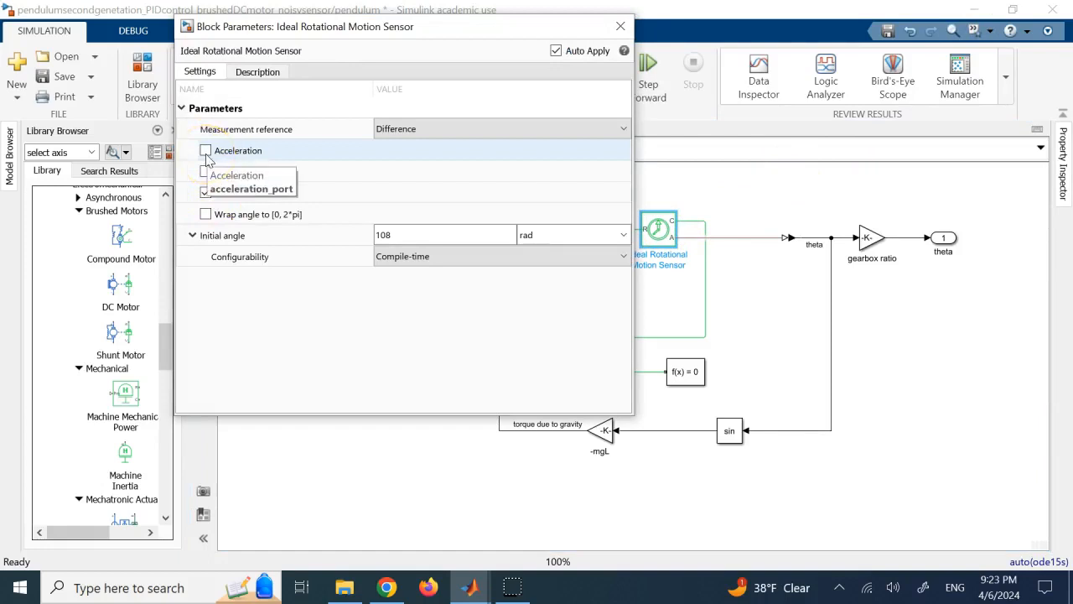
pyautogui.click(462, 236)
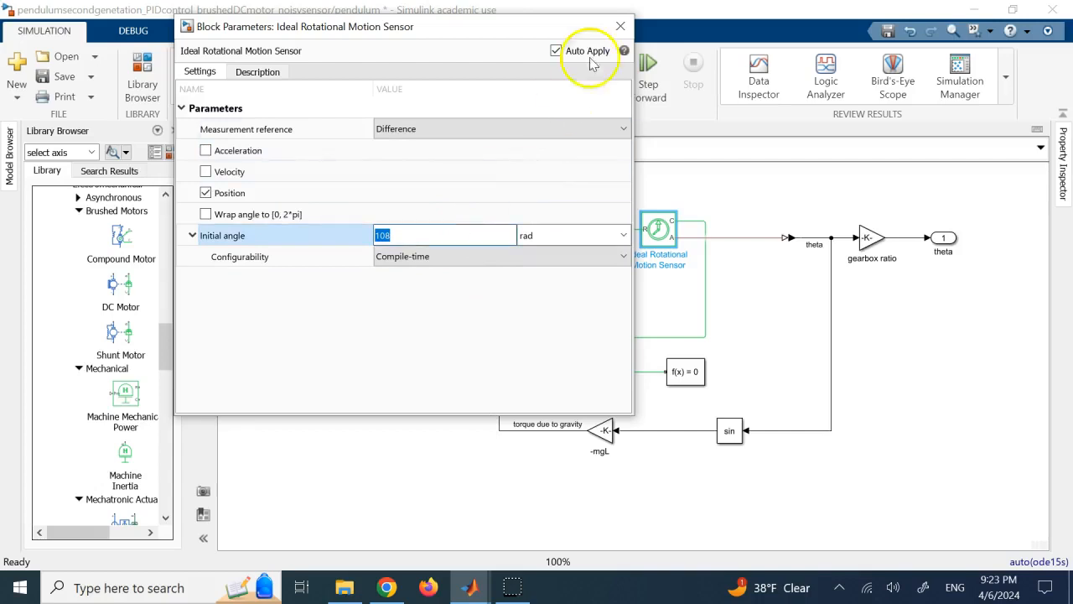
pyautogui.click(621, 26)
# Inspect the gain value of the gearbox ratio block on the theta output and close its parameters.
pyautogui.doubleClick(867, 240)
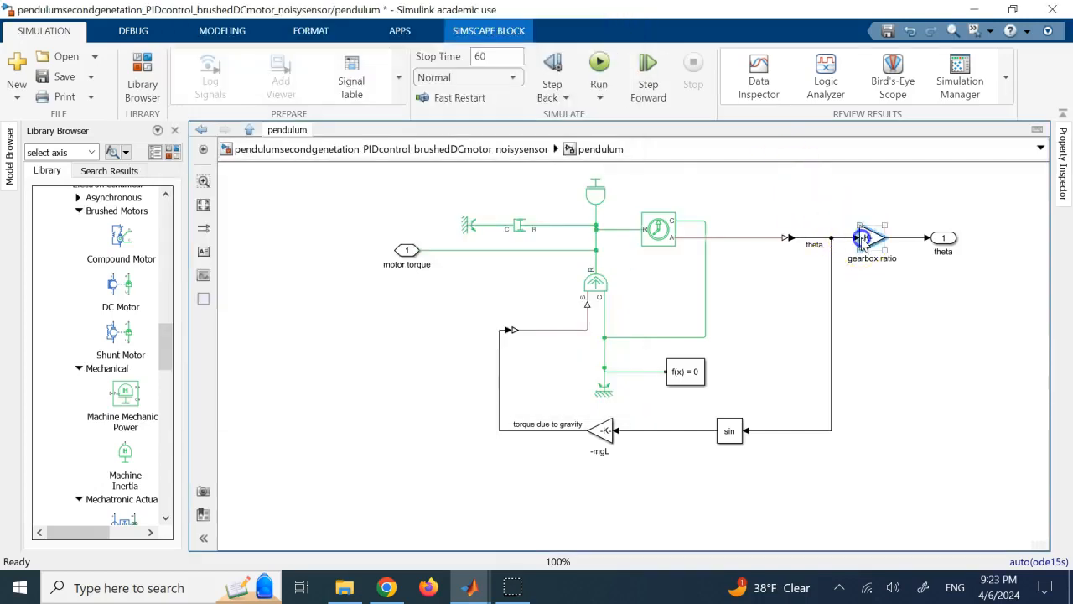
pyautogui.click(505, 216)
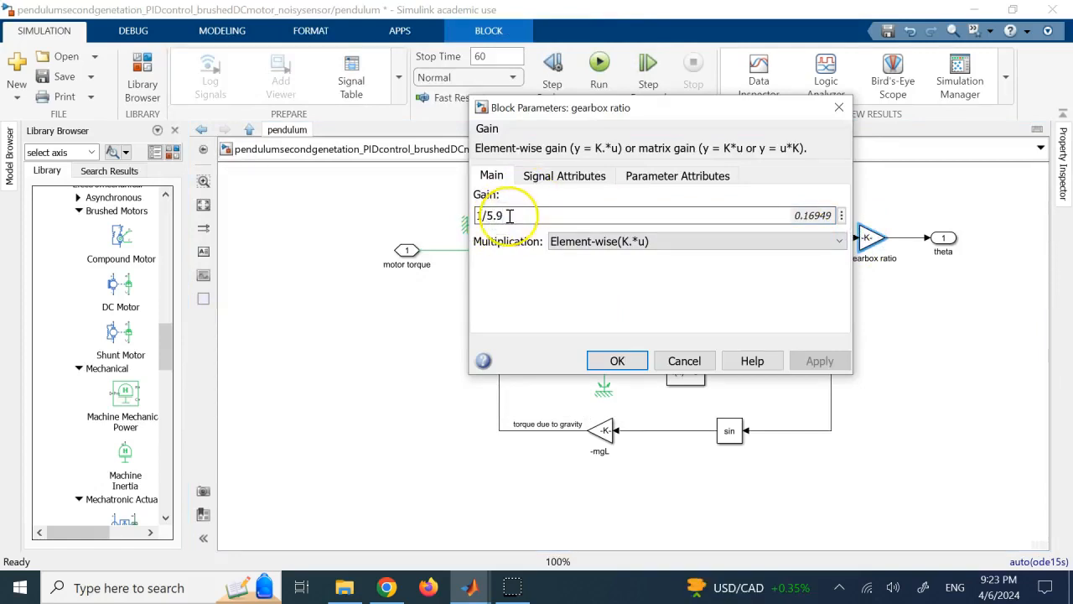
pyautogui.click(621, 361)
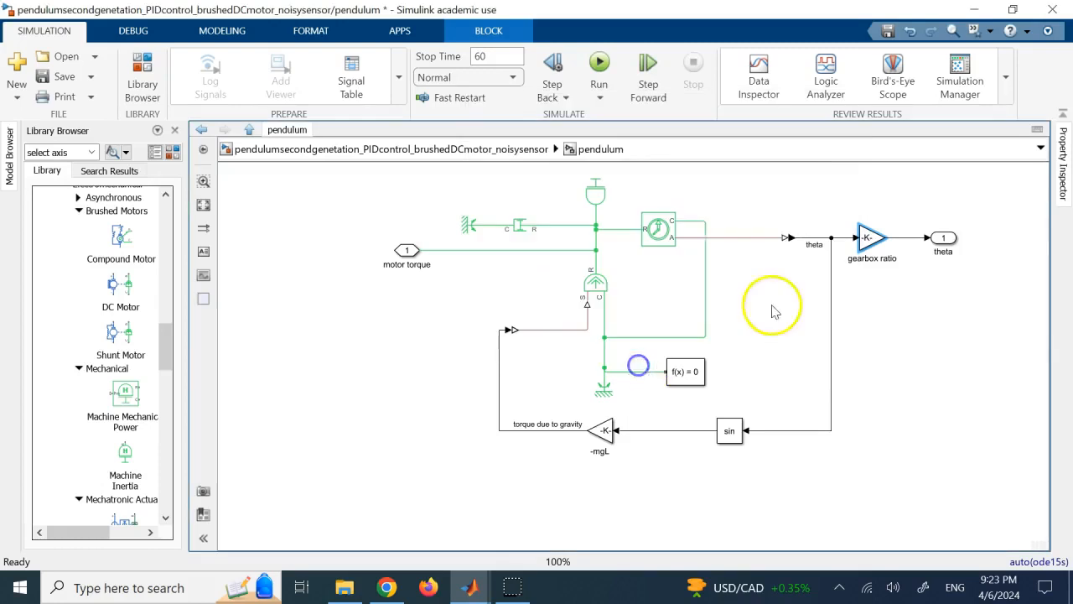
# Recheck the Ideal Rotational Motion Sensor's position measurement and initial angle settings, and close its parameters.
pyautogui.click(653, 234)
pyautogui.doubleClick(653, 233)
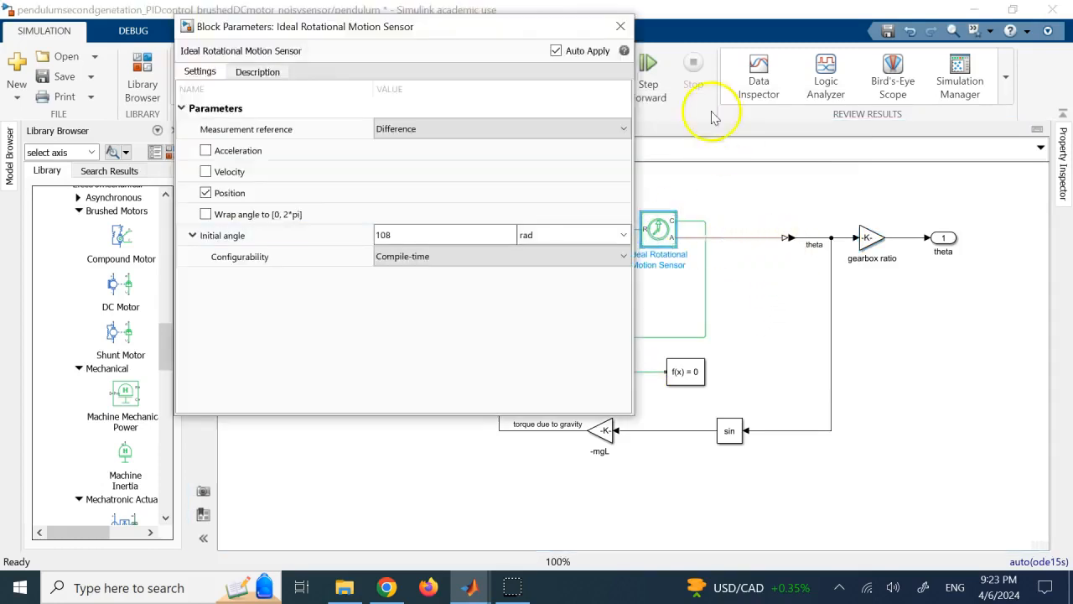
pyautogui.click(621, 26)
pyautogui.click(881, 280)
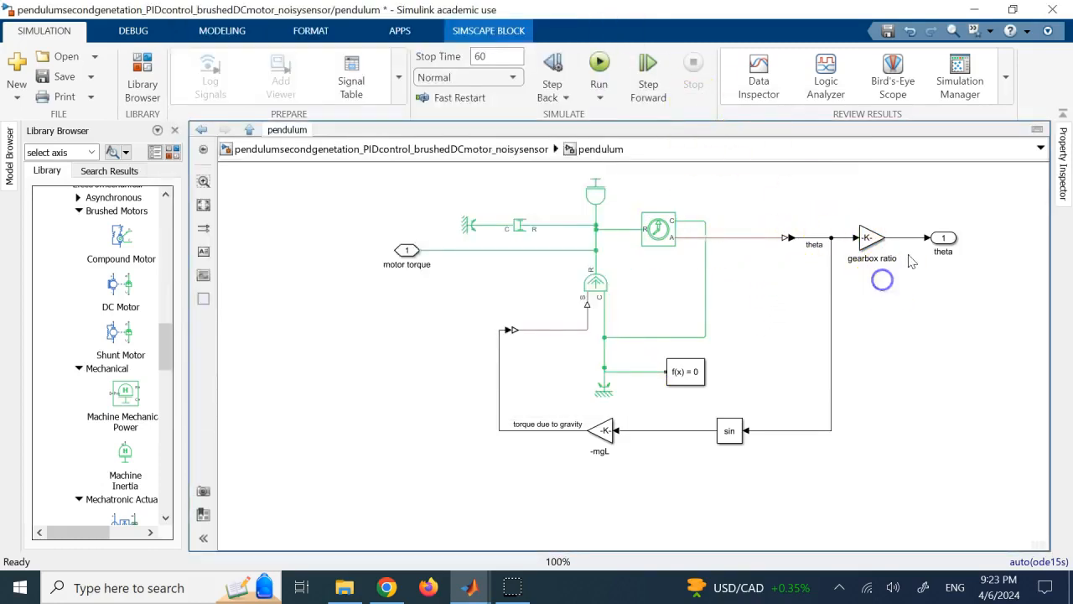
# Inspect the port settings of the theta output port and close them unchanged.
pyautogui.click(943, 238)
pyautogui.doubleClick(943, 237)
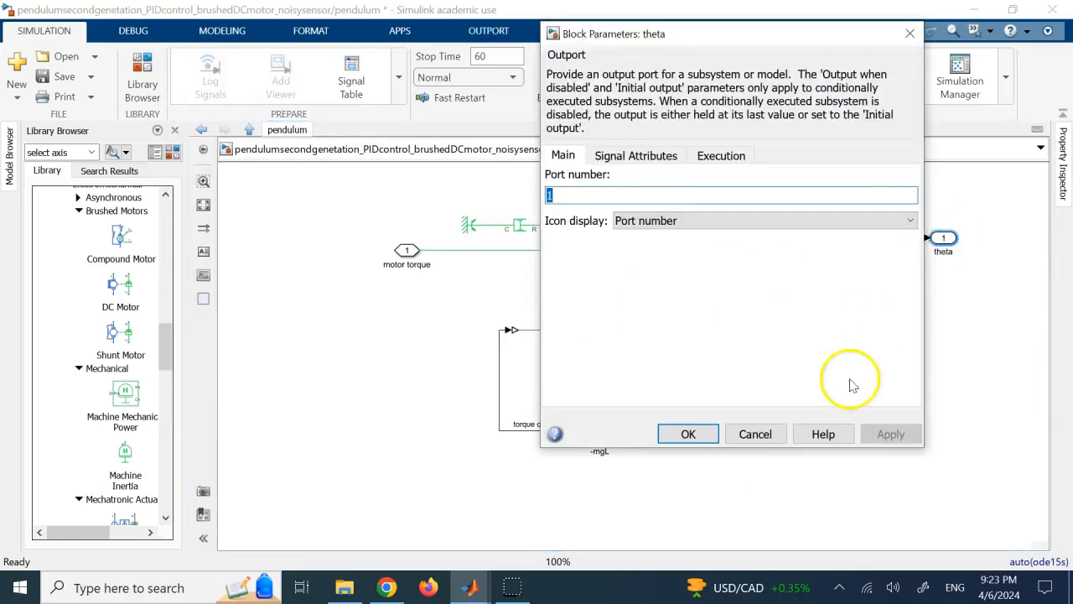
pyautogui.click(759, 433)
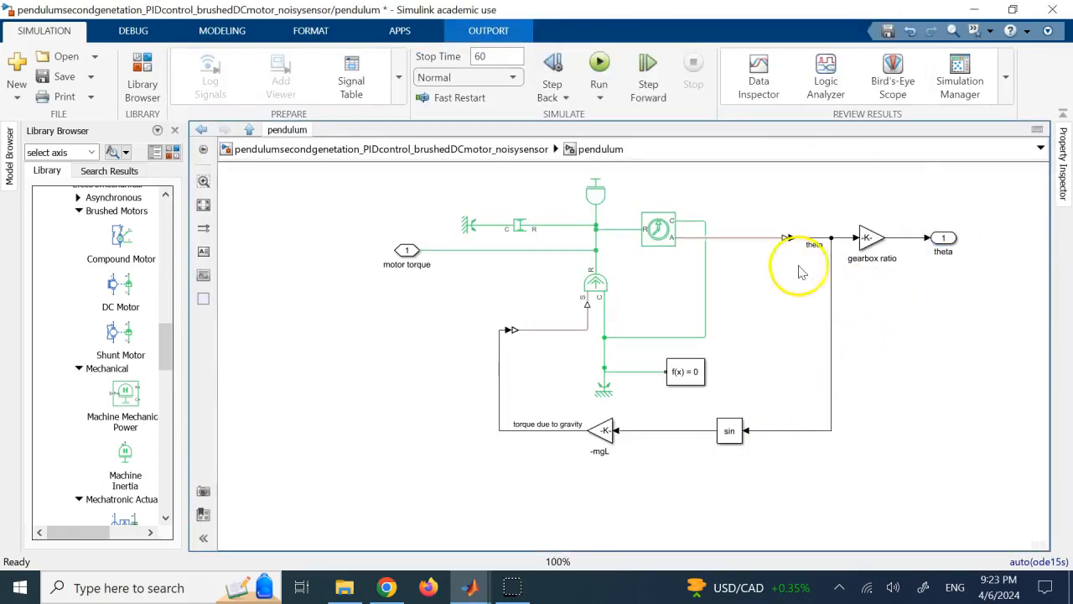
pyautogui.click(924, 336)
# Trace the motion sensor's angle signal into the PS-Simulink Converter on the theta line.
pyautogui.click(716, 239)
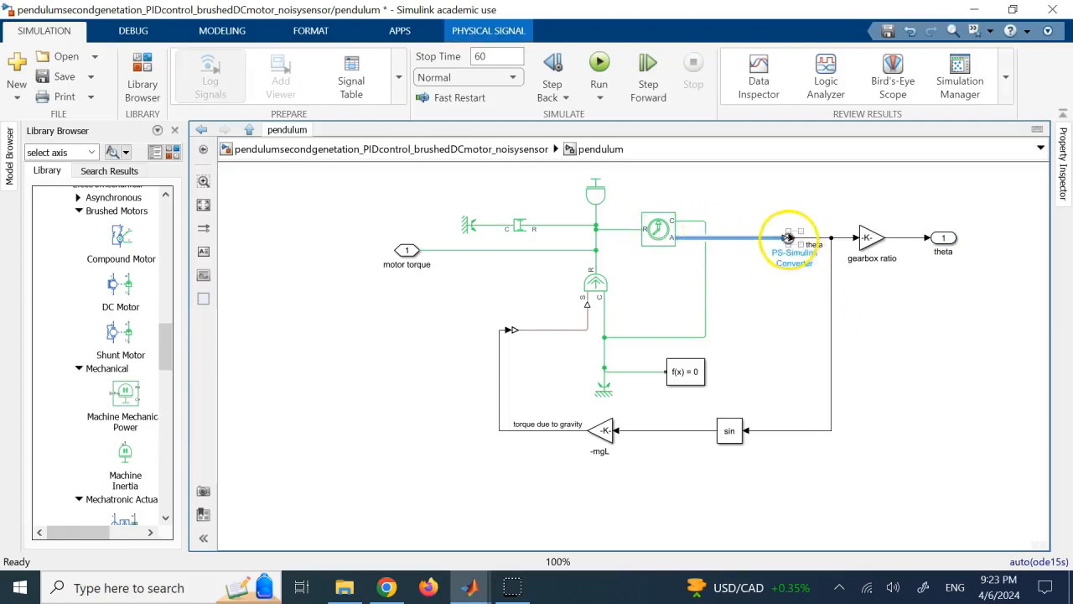
pyautogui.click(792, 299)
pyautogui.doubleClick(788, 238)
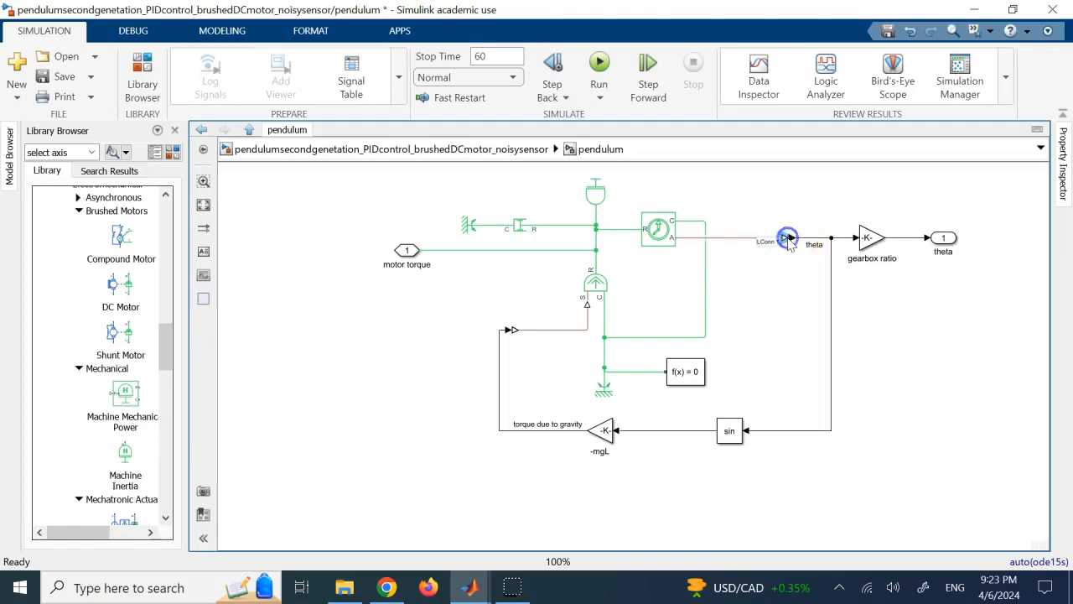
pyautogui.click(799, 248)
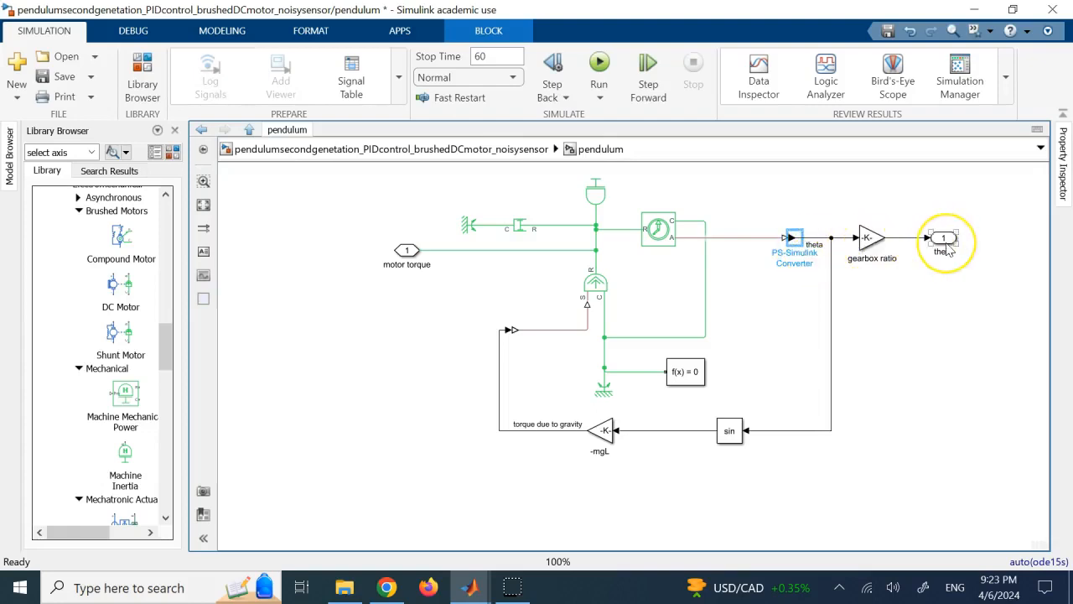
# Return to the top-level model and look inside the noisy encoder subsystem, going back up when done.
pyautogui.click(478, 148)
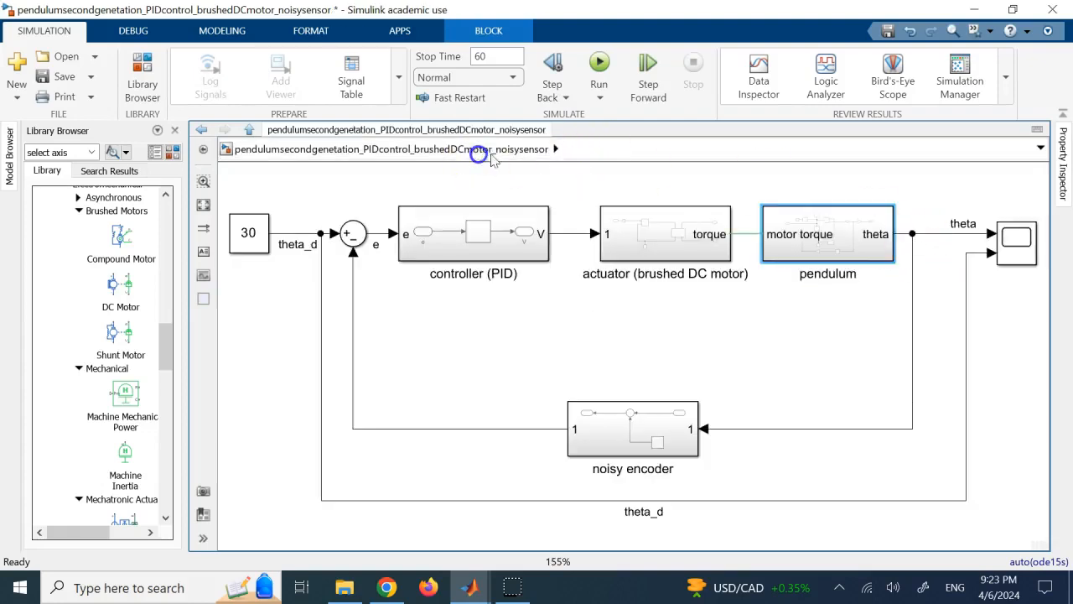
pyautogui.doubleClick(635, 441)
pyautogui.click(426, 148)
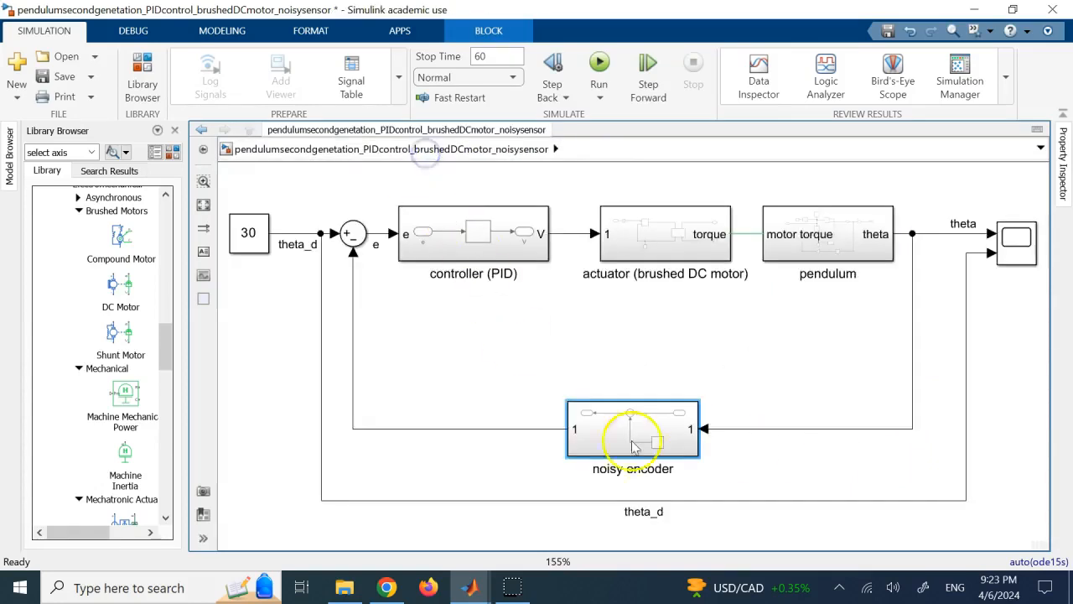
# Check the Constant block that supplies the desired angle theta_d.
pyautogui.click(260, 235)
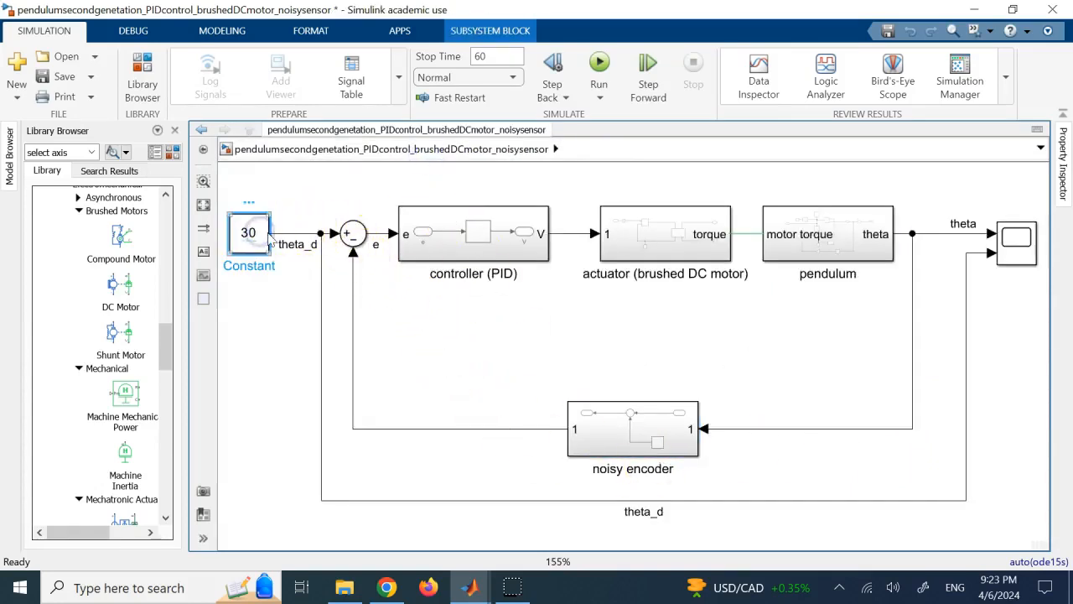
pyautogui.doubleClick(240, 242)
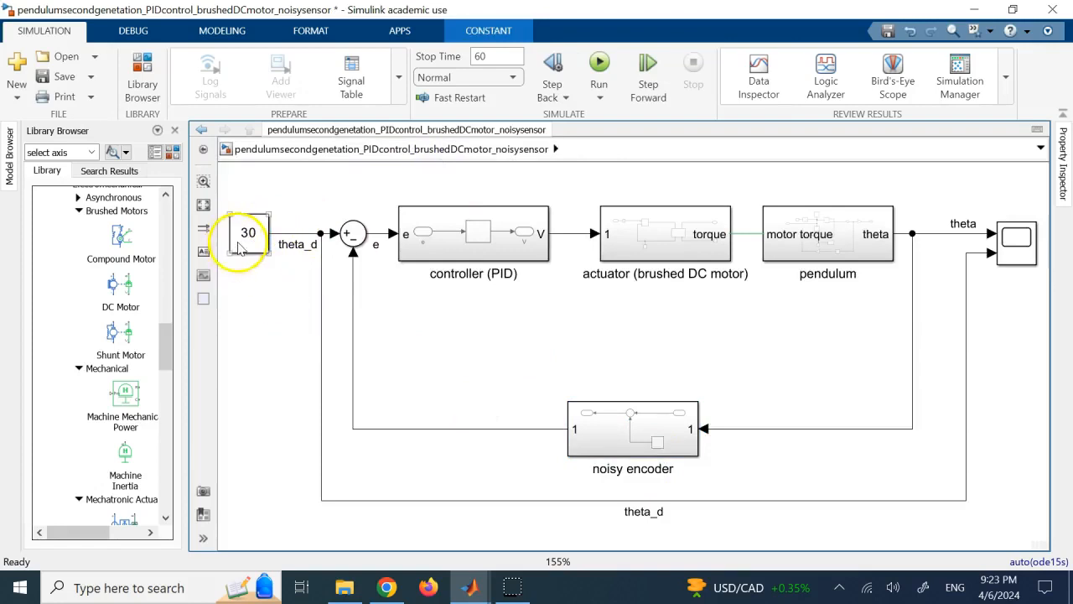
pyautogui.click(474, 359)
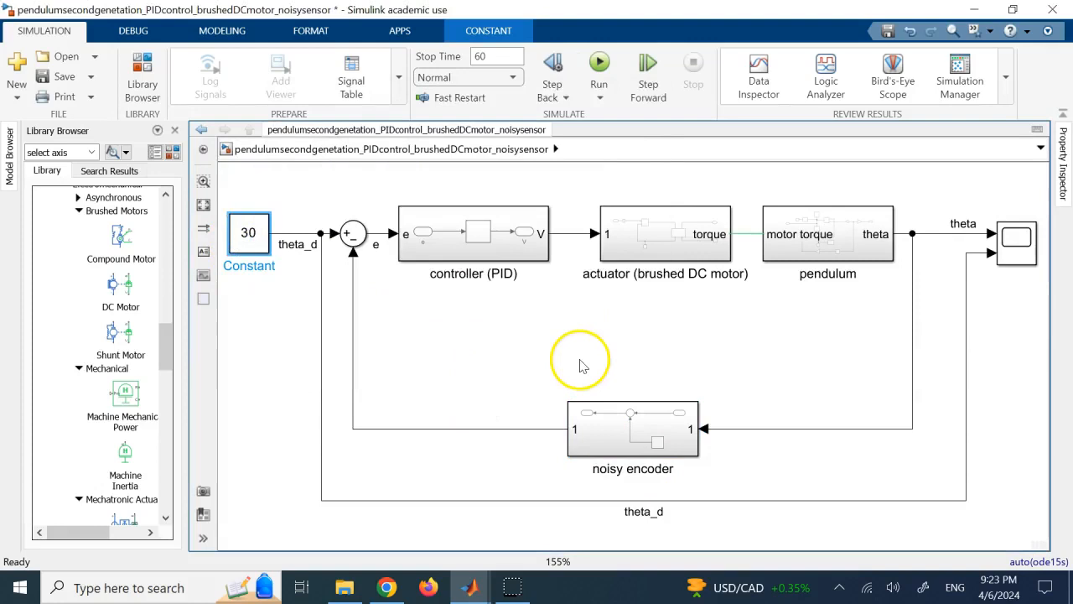
# Enter the controller (PID) subsystem and inspect the PID Controller block's proportional and integral gains.
pyautogui.doubleClick(501, 244)
pyautogui.click(469, 353)
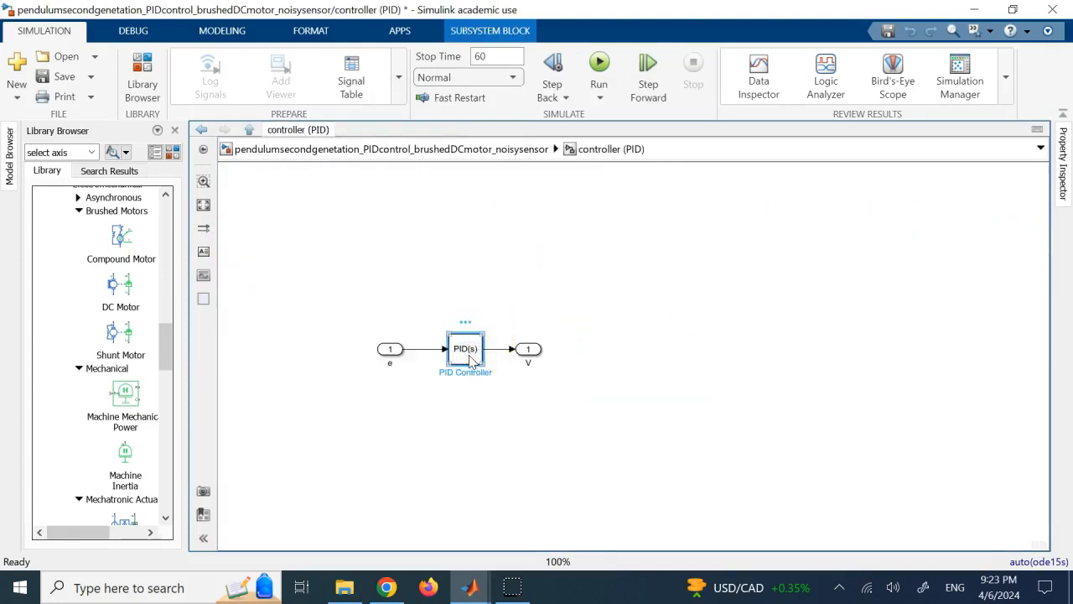
pyautogui.doubleClick(471, 359)
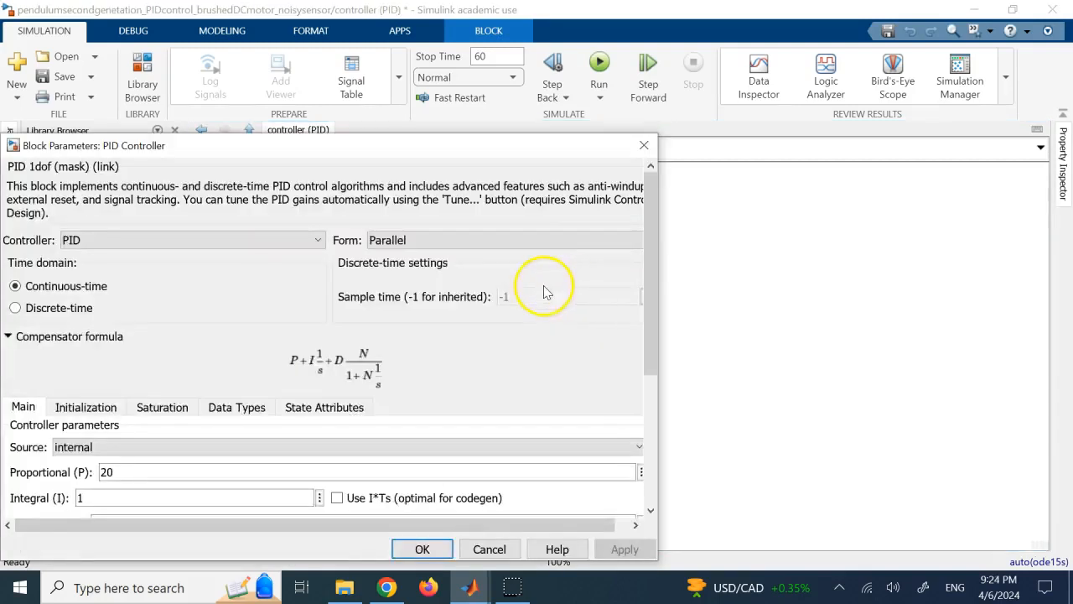
pyautogui.moveTo(578, 149); pyautogui.dragTo(729, 64)
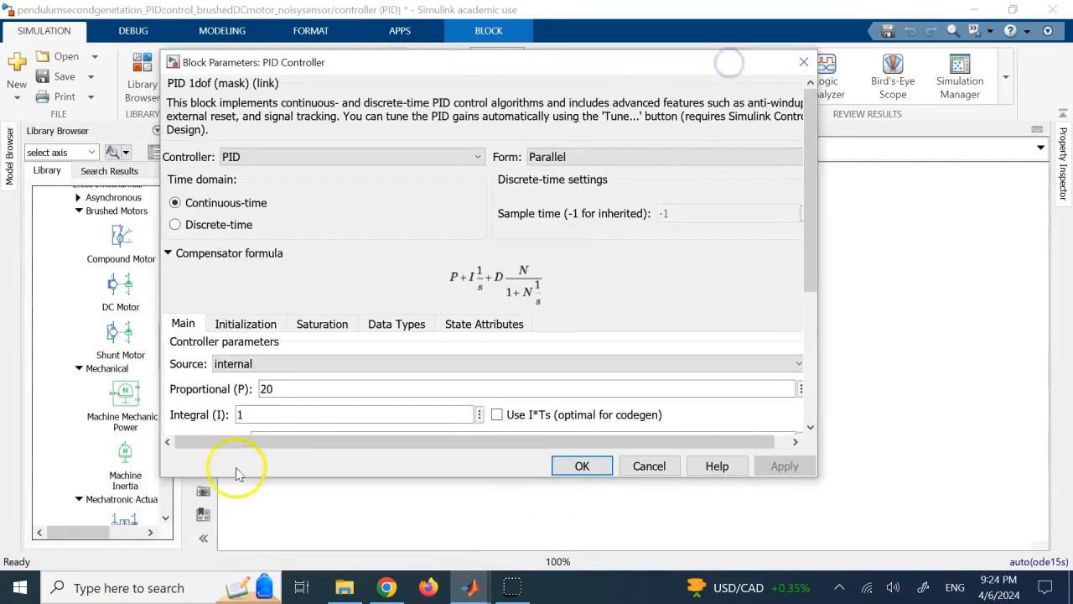
pyautogui.doubleClick(283, 386)
pyautogui.click(271, 407)
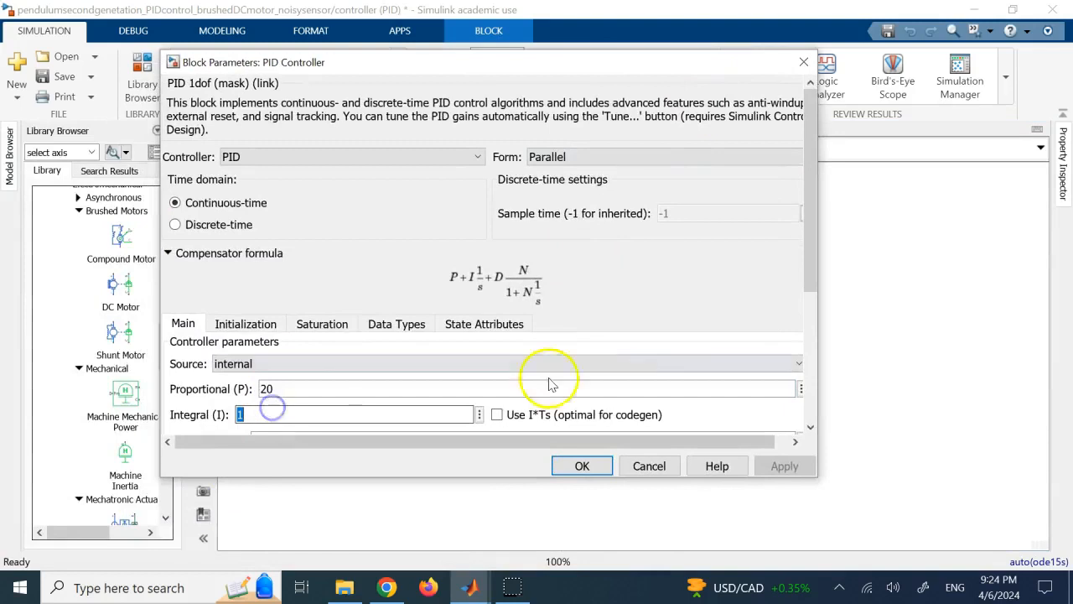
# Inspect the PID Controller's derivative gain and filter coefficient against the compensator formula, and close its parameters.
pyautogui.moveTo(805, 227); pyautogui.dragTo(803, 293)
pyautogui.doubleClick(338, 311)
pyautogui.doubleClick(319, 341)
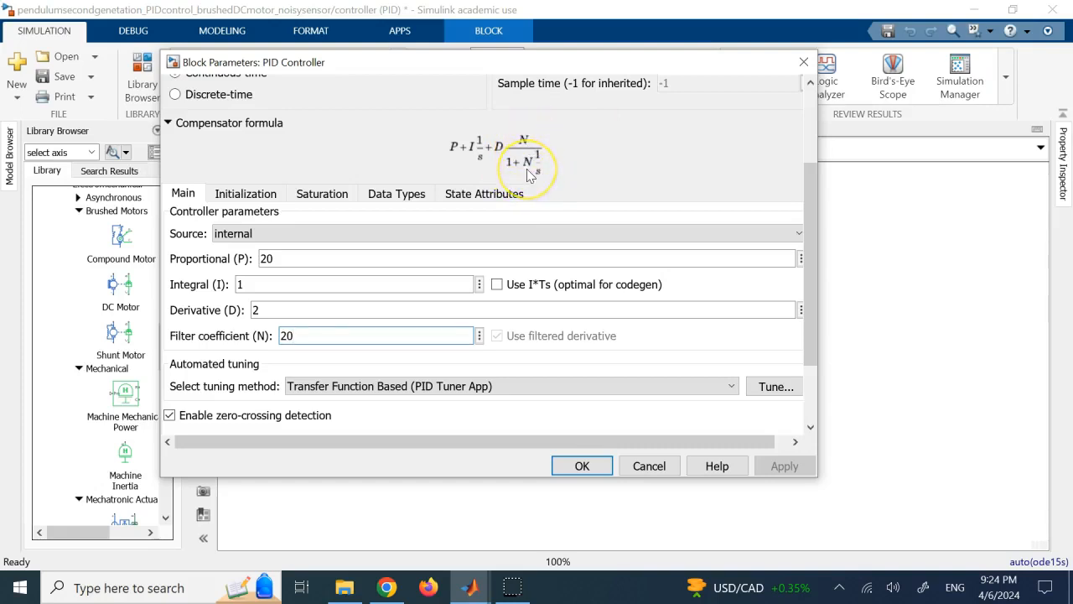
pyautogui.click(317, 335)
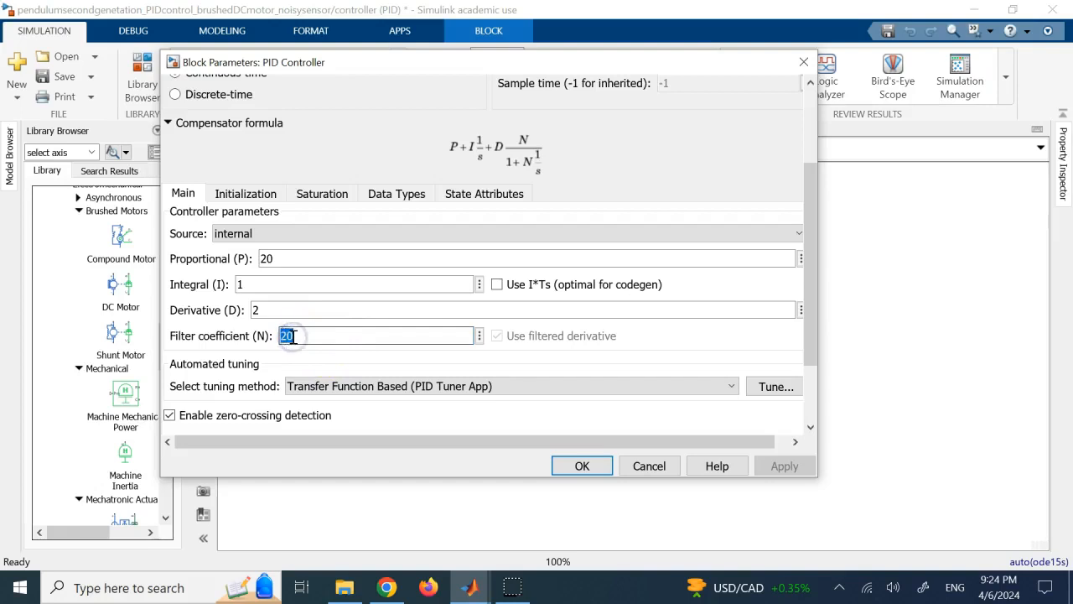
pyautogui.click(604, 463)
# Return to the top-level model and shift the actuator (brushed DC motor) block slightly toward the controller.
pyautogui.click(417, 150)
pyautogui.click(590, 356)
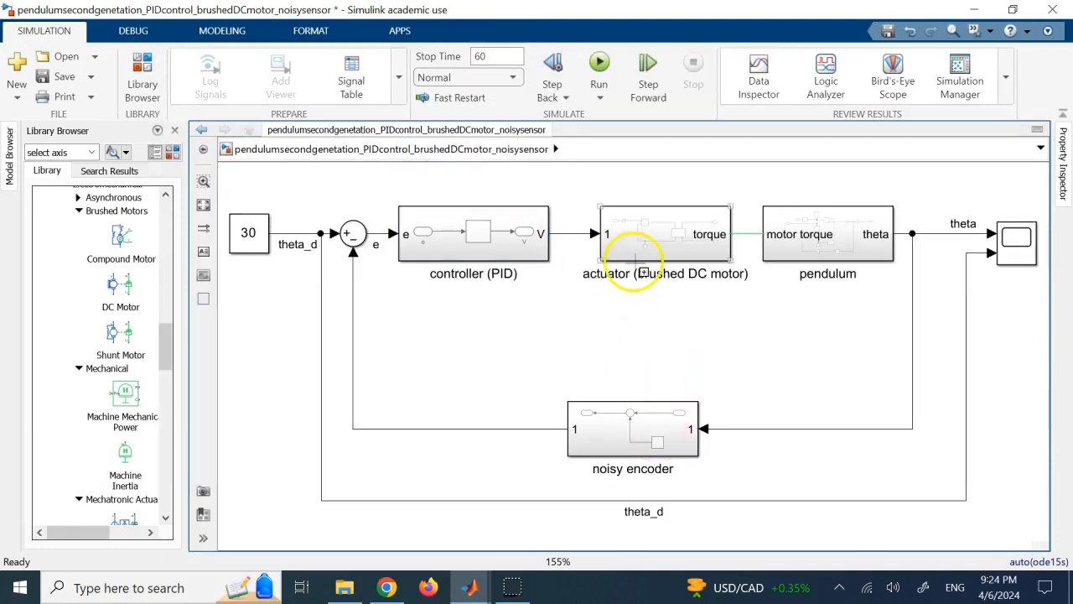
pyautogui.moveTo(639, 248)
pyautogui.mouseDown()
pyautogui.moveTo(618, 248)
pyautogui.moveTo(633, 248)
pyautogui.mouseUp()
pyautogui.click(717, 369)
pyautogui.click(457, 274)
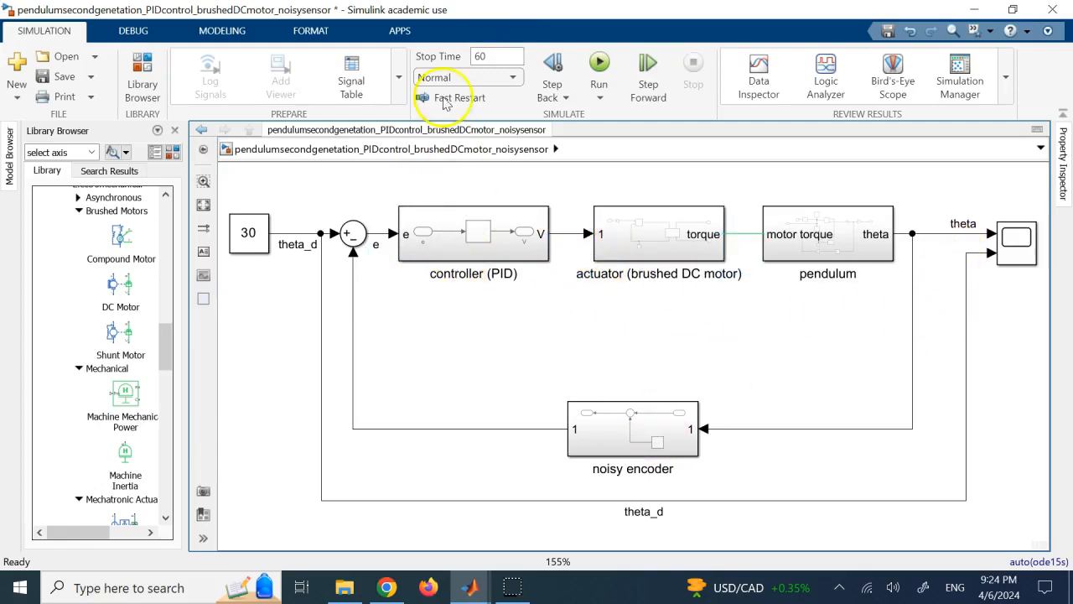
# Run the 60 s simulation, view theta against theta_d in the scope, and close the scope.
pyautogui.click(599, 70)
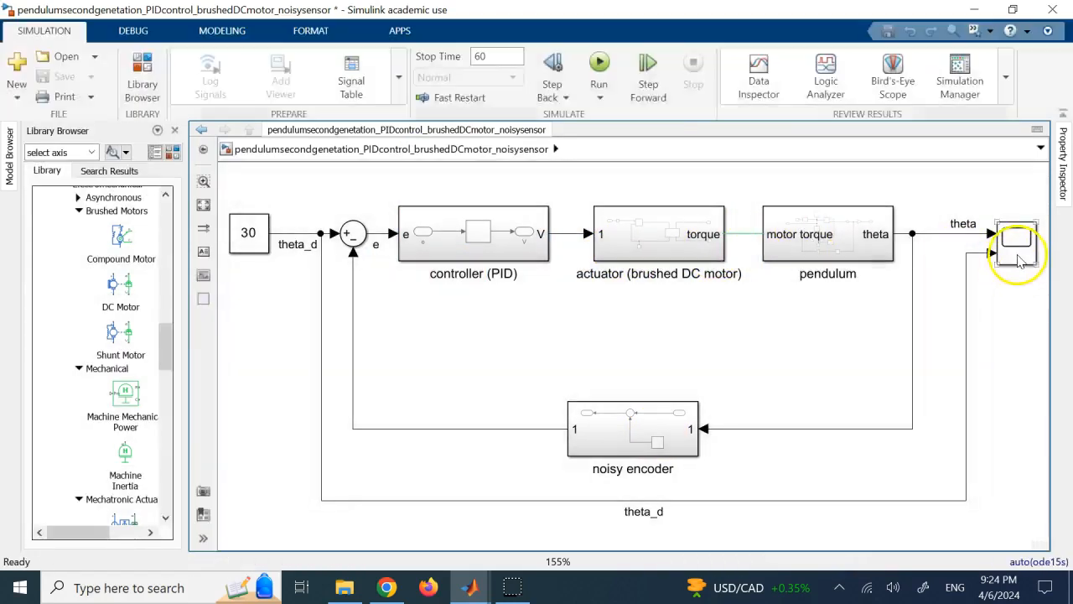
pyautogui.click(1019, 260)
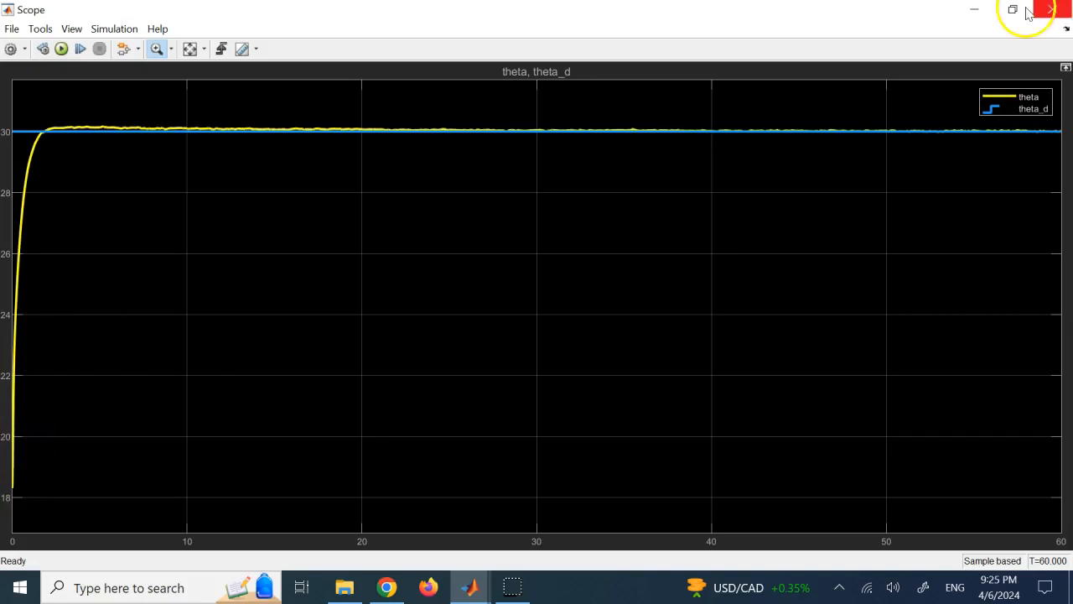
pyautogui.click(1052, 10)
# In the pendulum subsystem, set the Ideal Rotational Motion Sensor's initial angle to 118 rad and close its parameters.
pyautogui.click(848, 234)
pyautogui.doubleClick(849, 234)
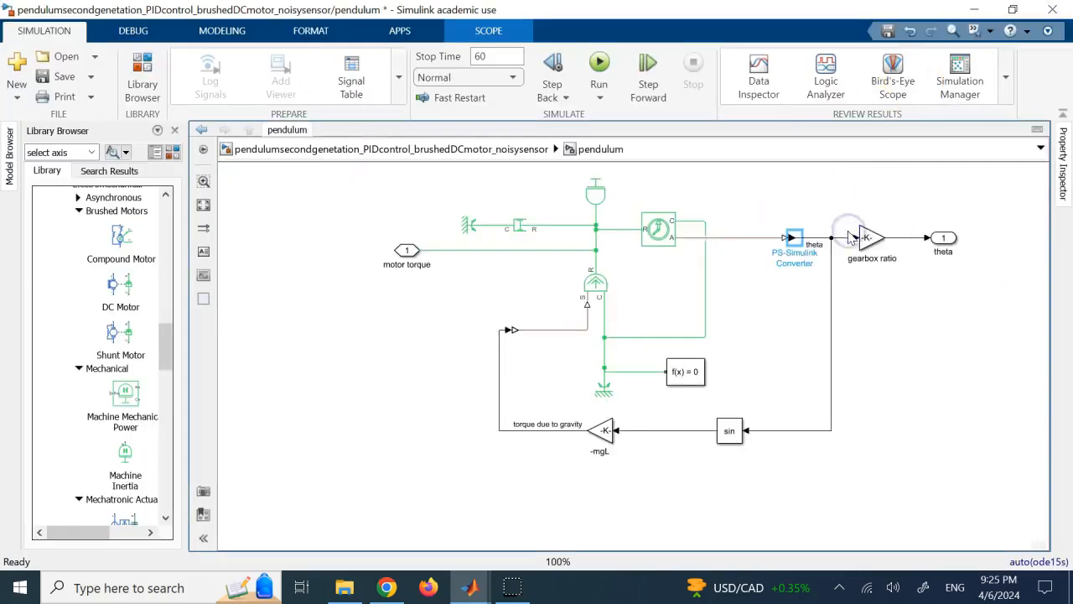
pyautogui.doubleClick(660, 231)
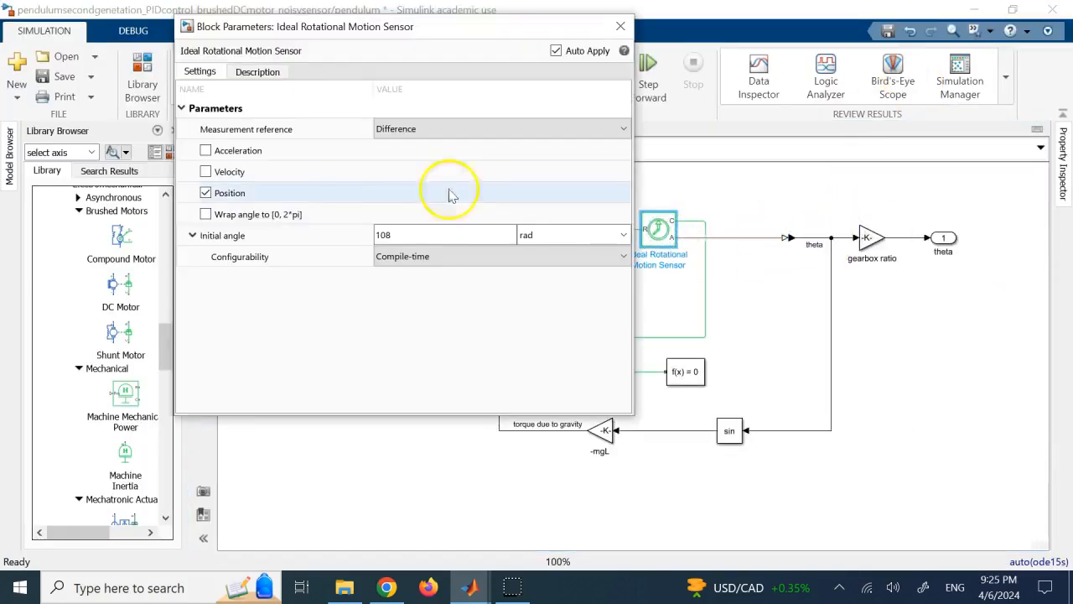
pyautogui.click(408, 236)
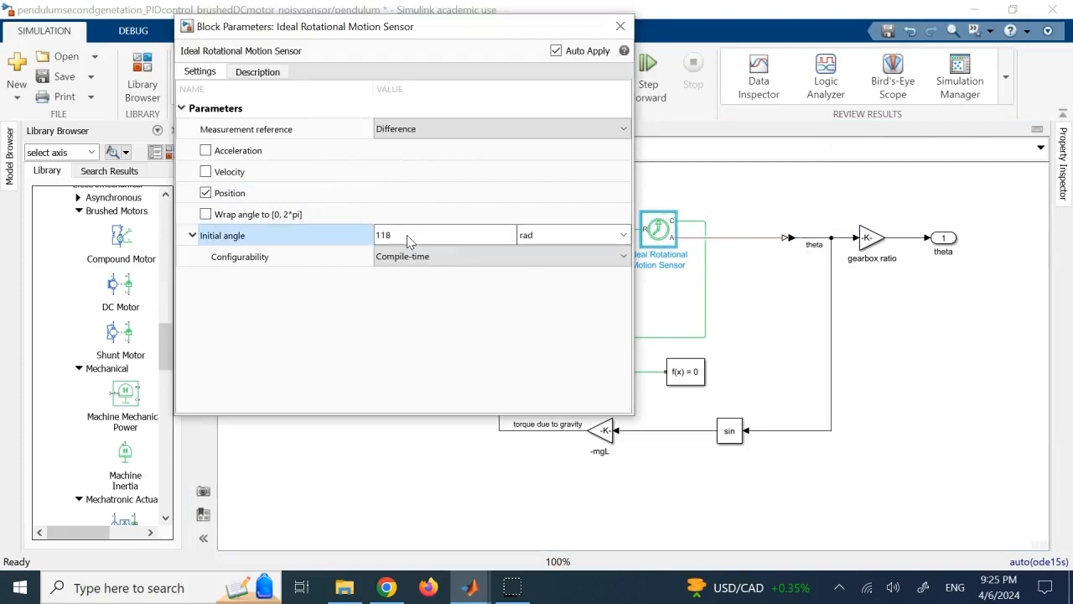
pyautogui.click(621, 26)
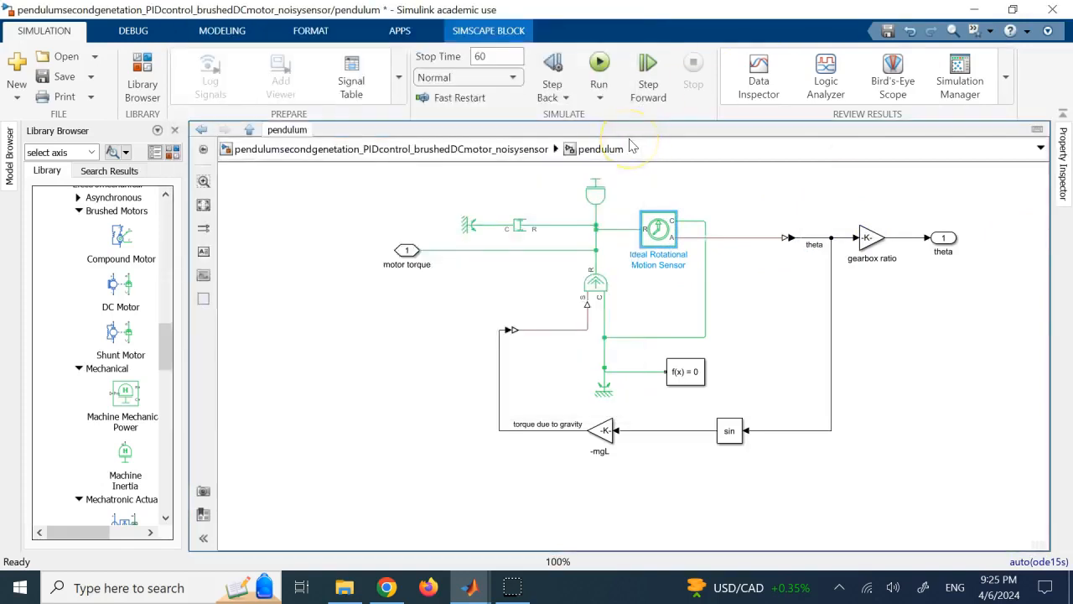
# Rerun the simulation and open the top-level scope to view the theta and theta_d response.
pyautogui.click(599, 64)
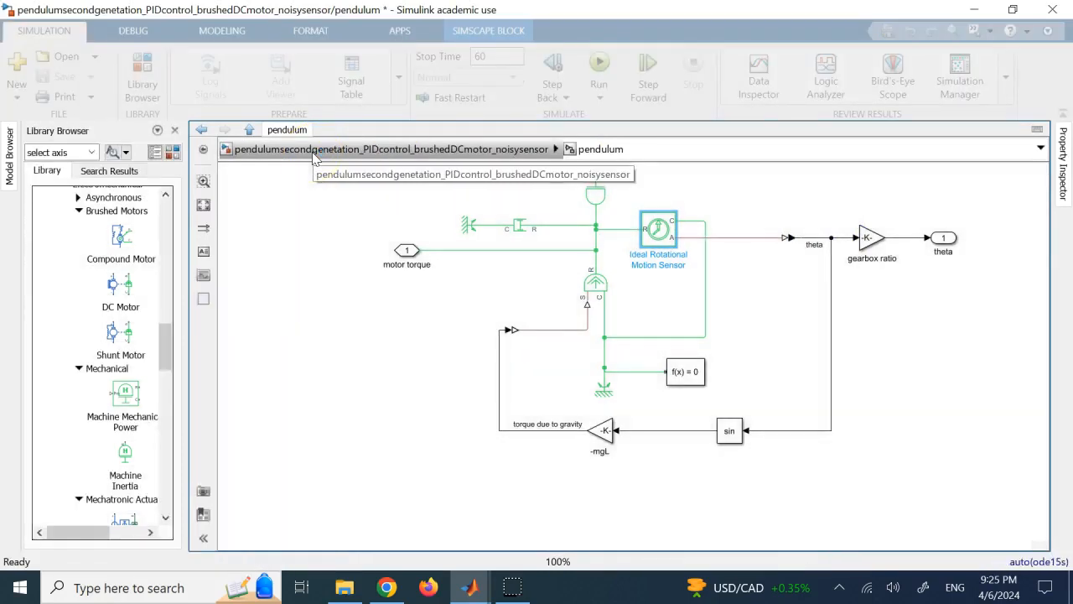
pyautogui.click(314, 150)
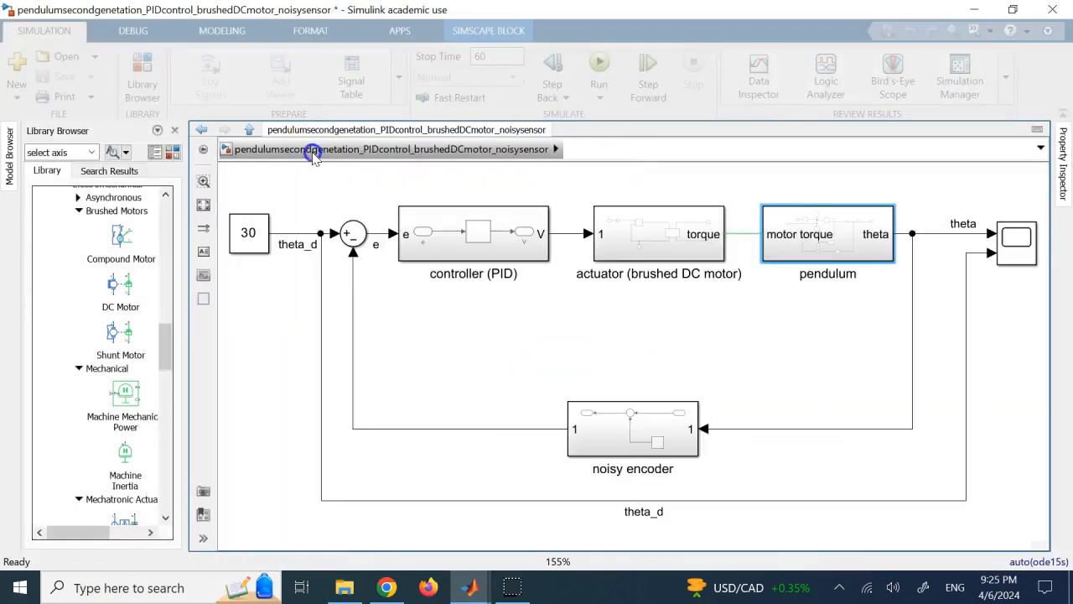
pyautogui.doubleClick(1009, 242)
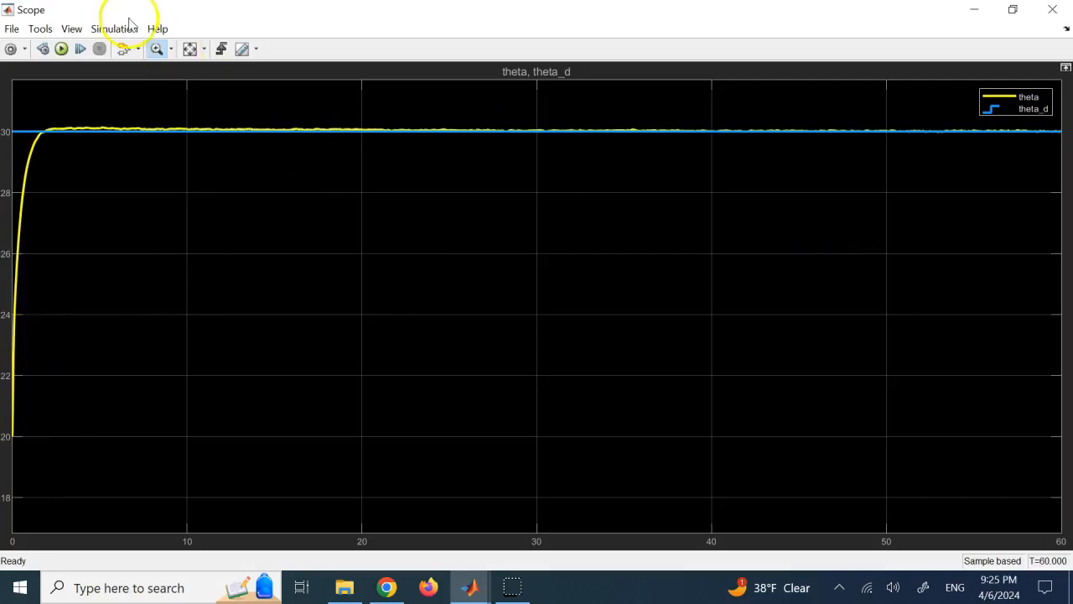
# Magnify the theta overshoot around theta_d over roughly the first 8 s, and restore the full plot view.
pyautogui.click(153, 50)
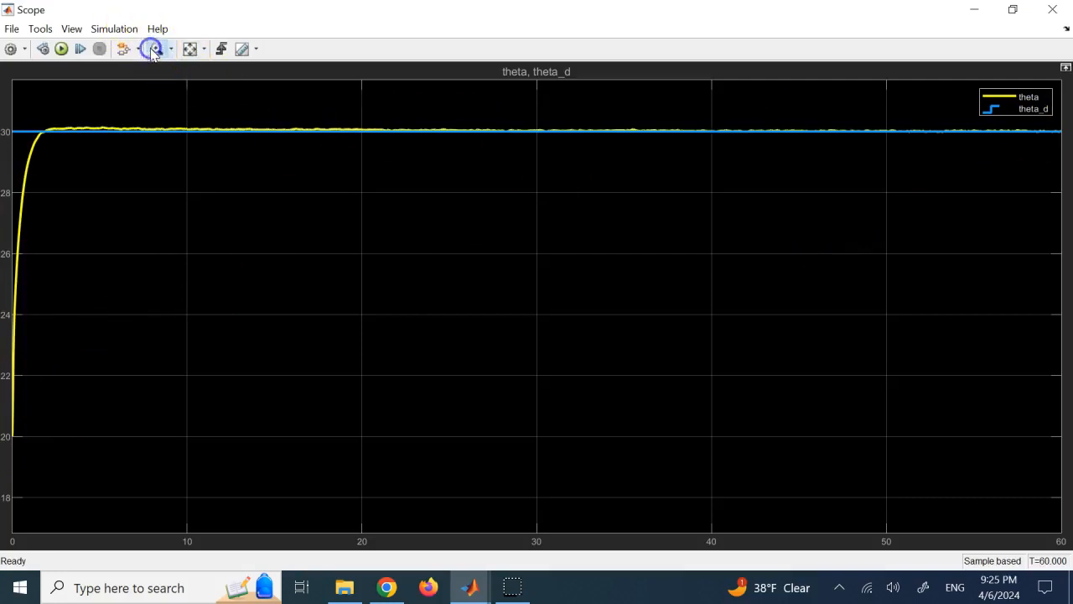
pyautogui.moveTo(115, 149); pyautogui.dragTo(159, 154)
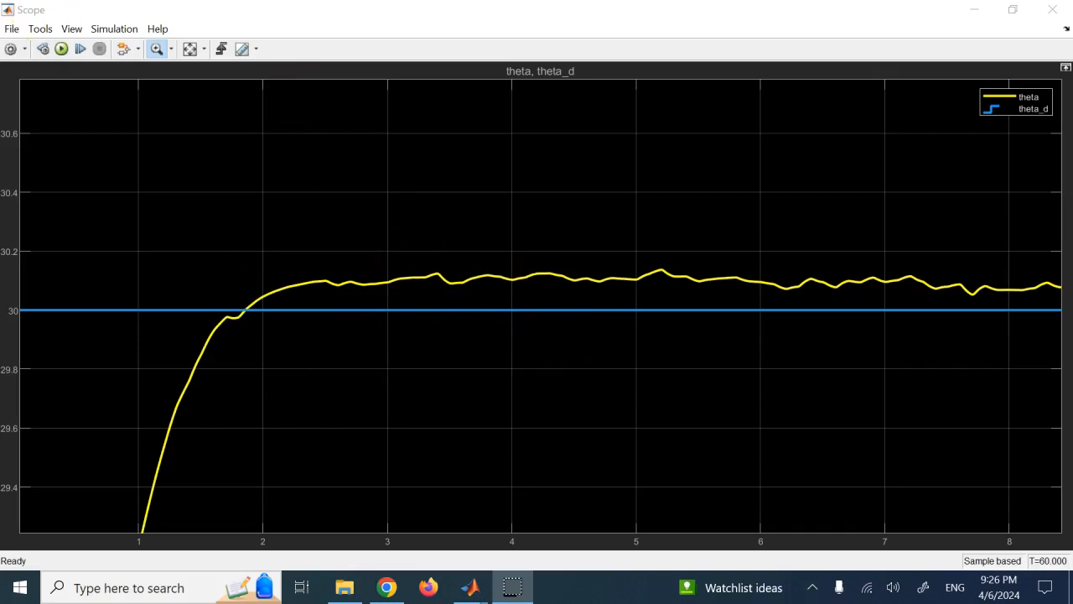
pyautogui.click(189, 52)
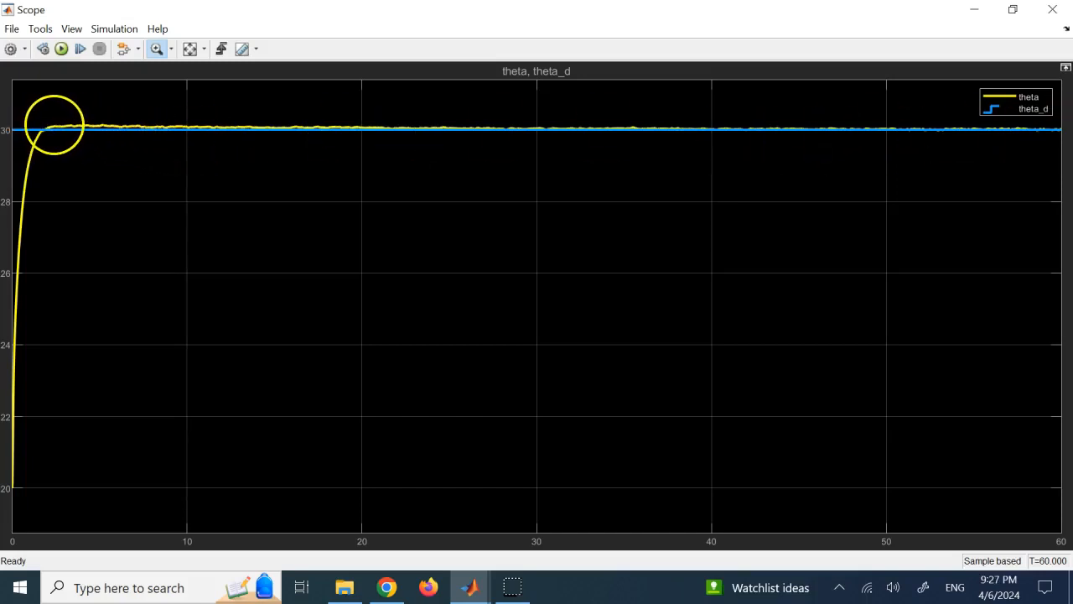
# Magnify the theta response between about 1 and 11.5 s to examine its settling, and close the scope.
pyautogui.click(158, 48)
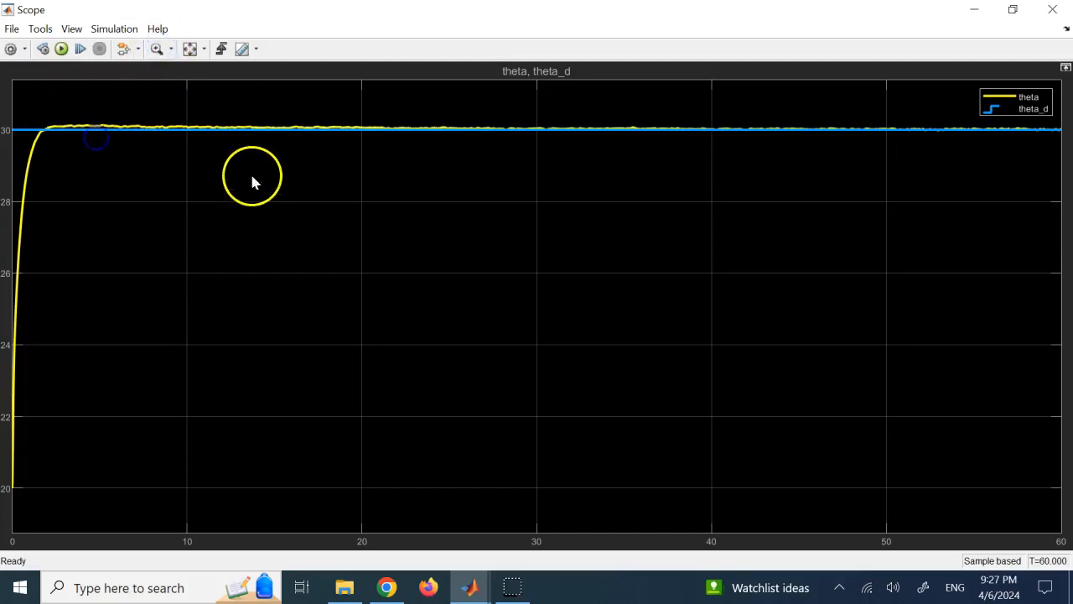
pyautogui.click(156, 48)
pyautogui.moveTo(213, 160); pyautogui.dragTo(30, 88)
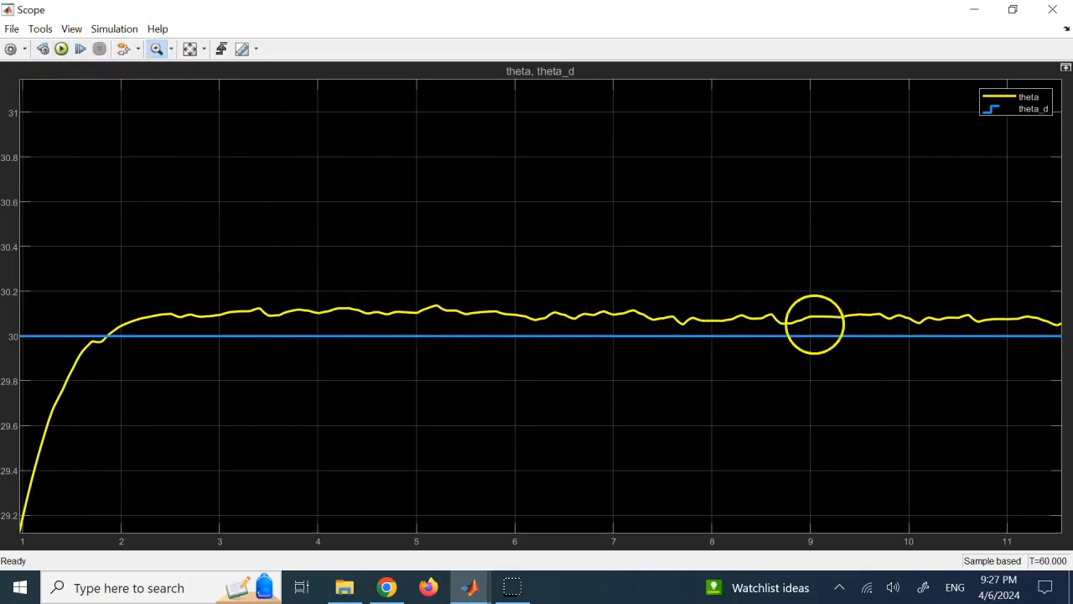
pyautogui.click(1056, 9)
pyautogui.moveTo(475, 593)
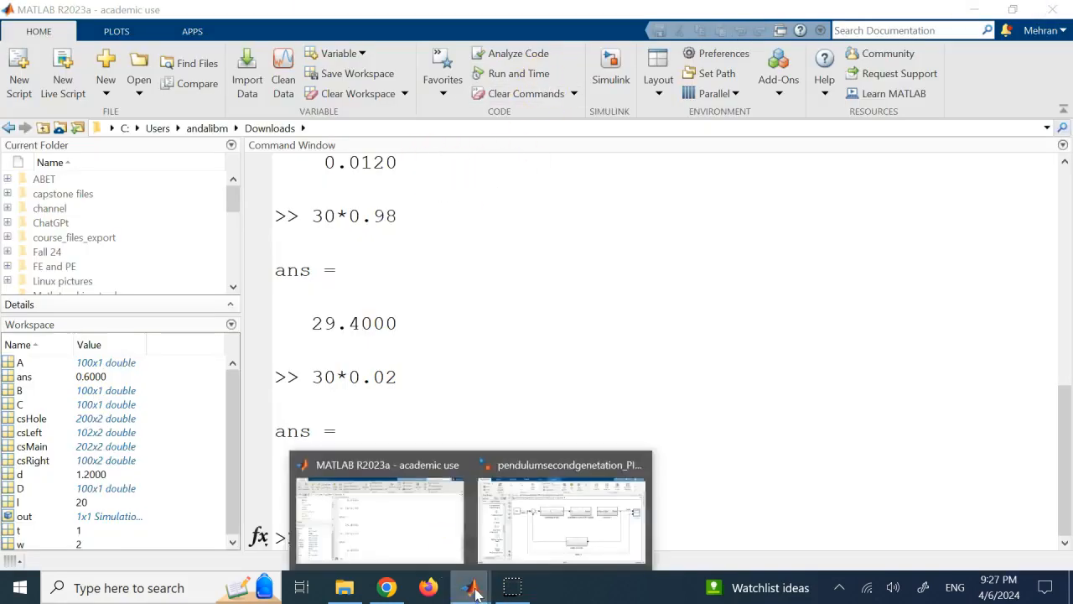
# Switch to the Simulink pendulum model, review the PID Controller's gains and tuning options, and return to the top-level diagram without changing them.
pyautogui.click(561, 513)
pyautogui.doubleClick(472, 233)
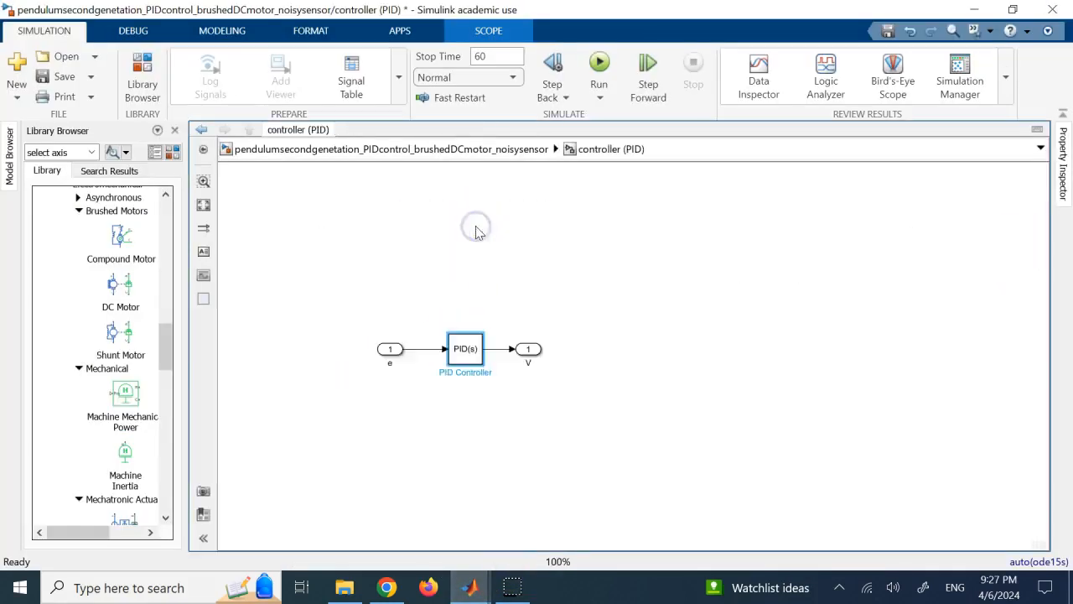
pyautogui.click(466, 346)
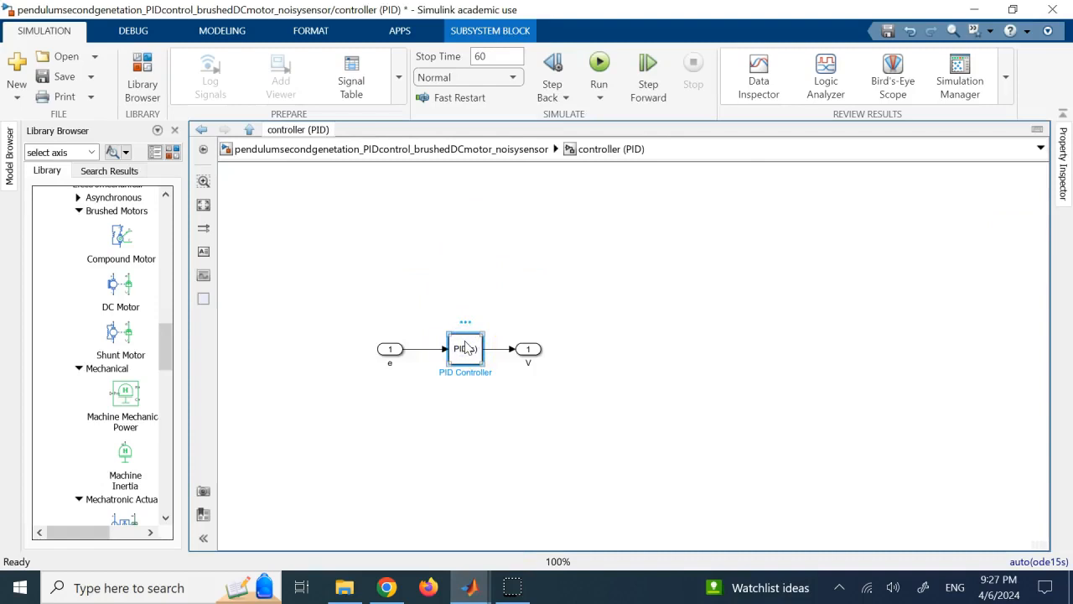
pyautogui.doubleClick(466, 348)
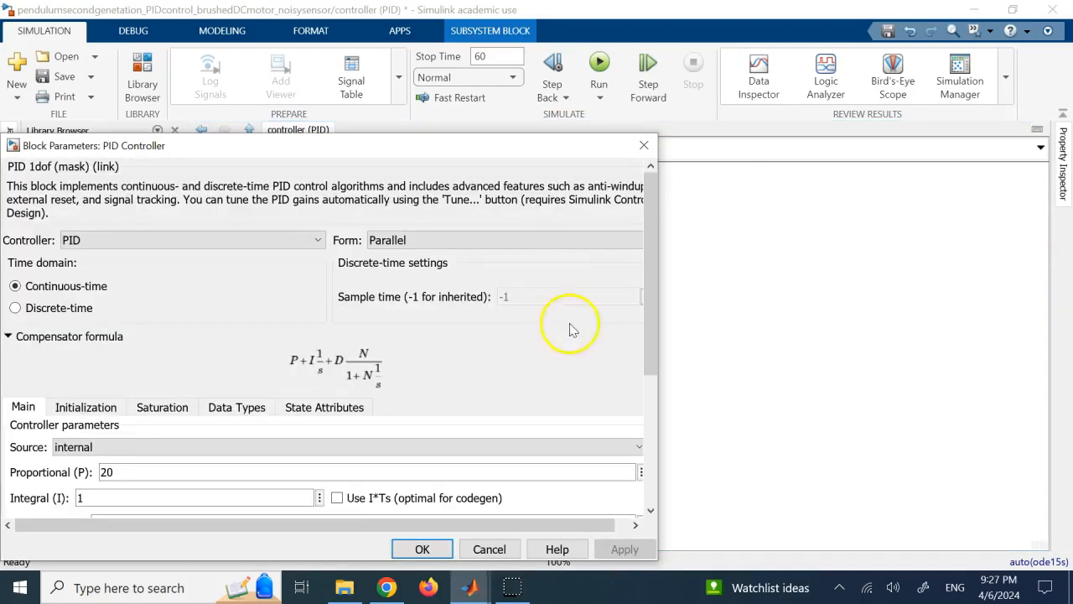
pyautogui.moveTo(591, 151); pyautogui.dragTo(801, 68)
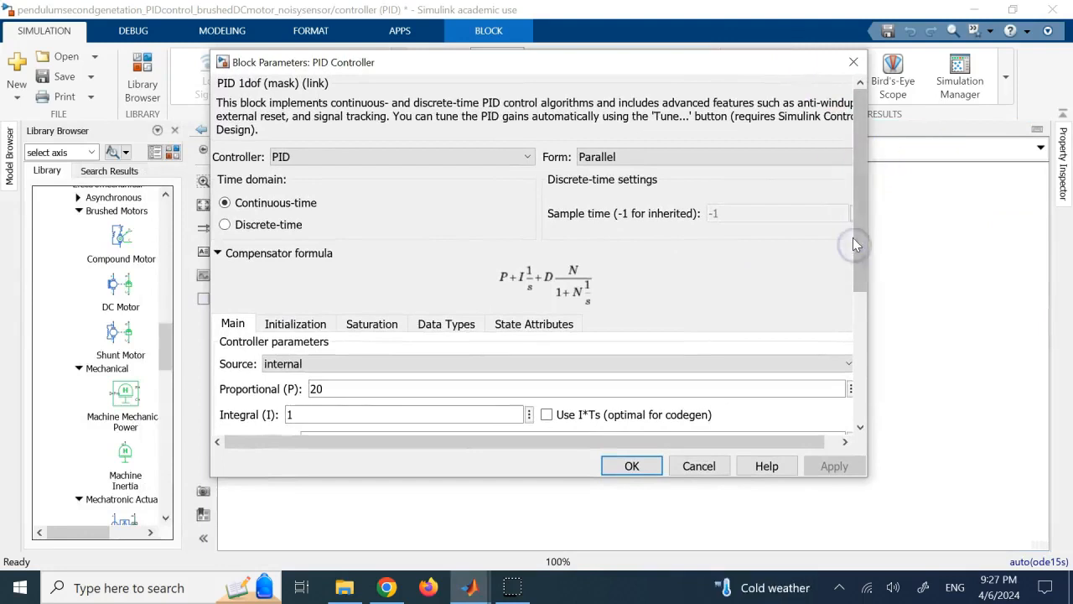
pyautogui.moveTo(854, 238); pyautogui.dragTo(903, 394)
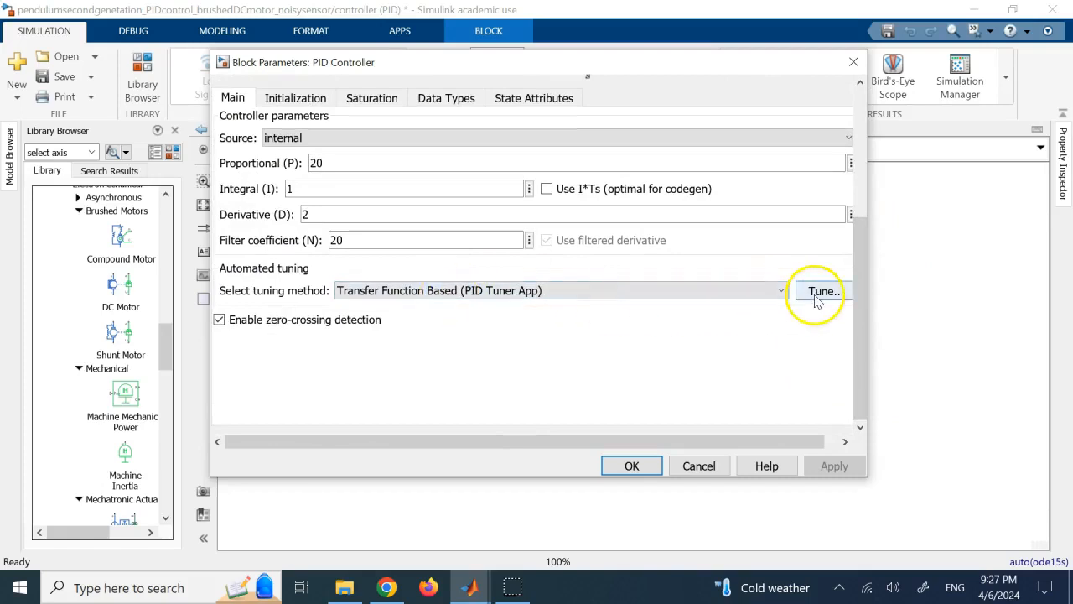
pyautogui.click(689, 465)
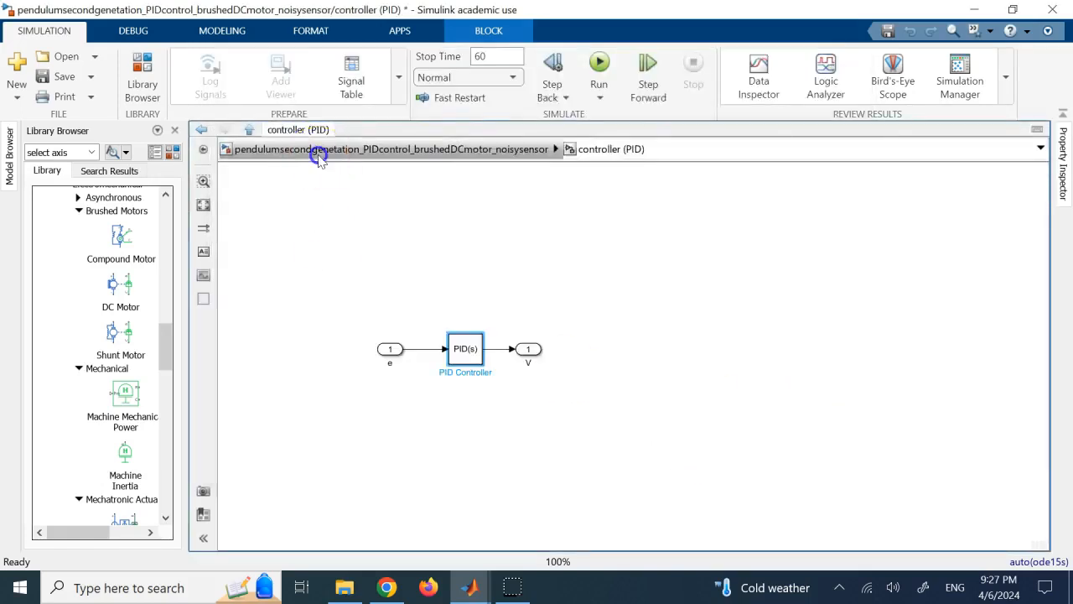
pyautogui.click(319, 153)
# Inspect the DC Motor circuit inside the actuator (brushed DC motor) subsystem and return to the top level.
pyautogui.click(834, 243)
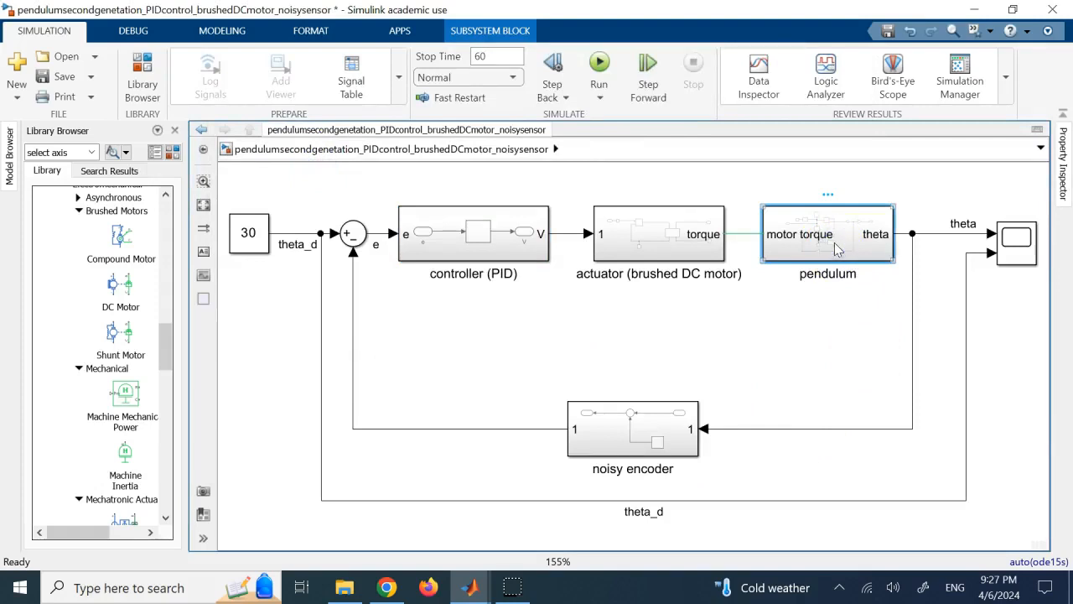
pyautogui.click(732, 344)
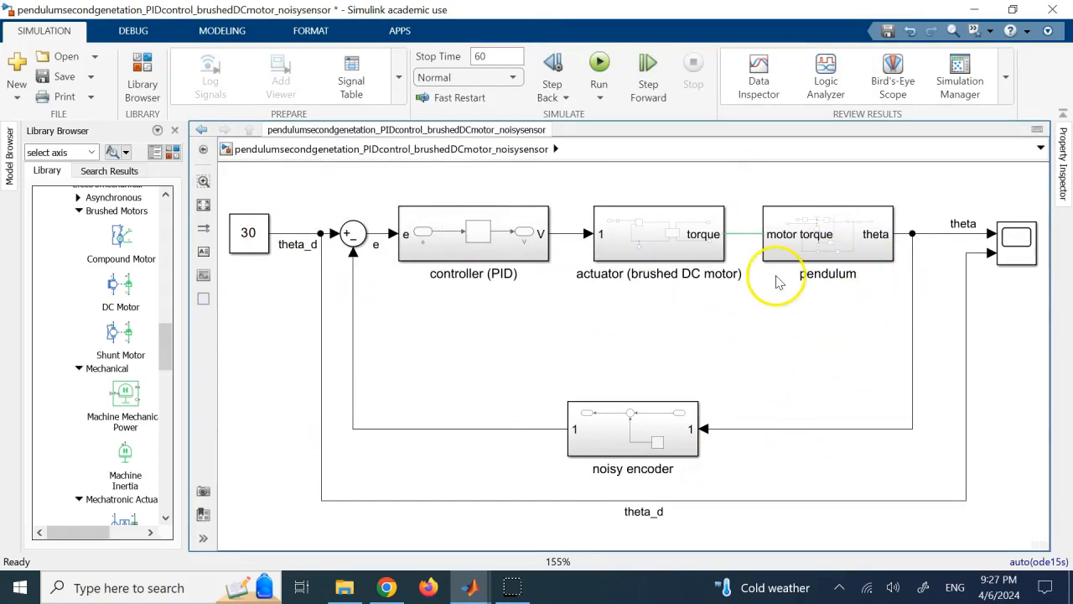
pyautogui.doubleClick(690, 232)
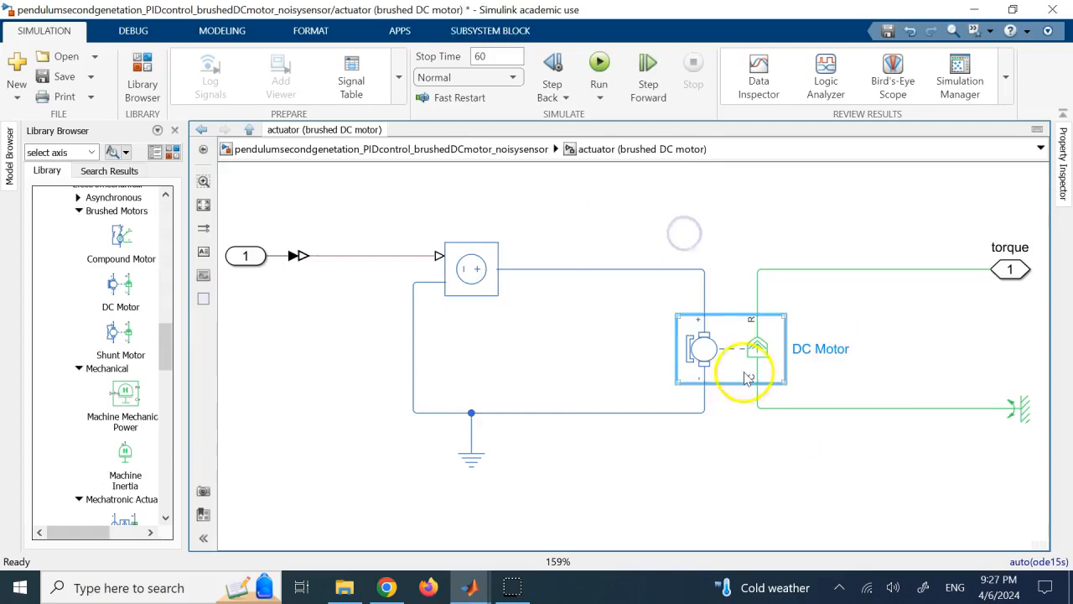
pyautogui.click(547, 149)
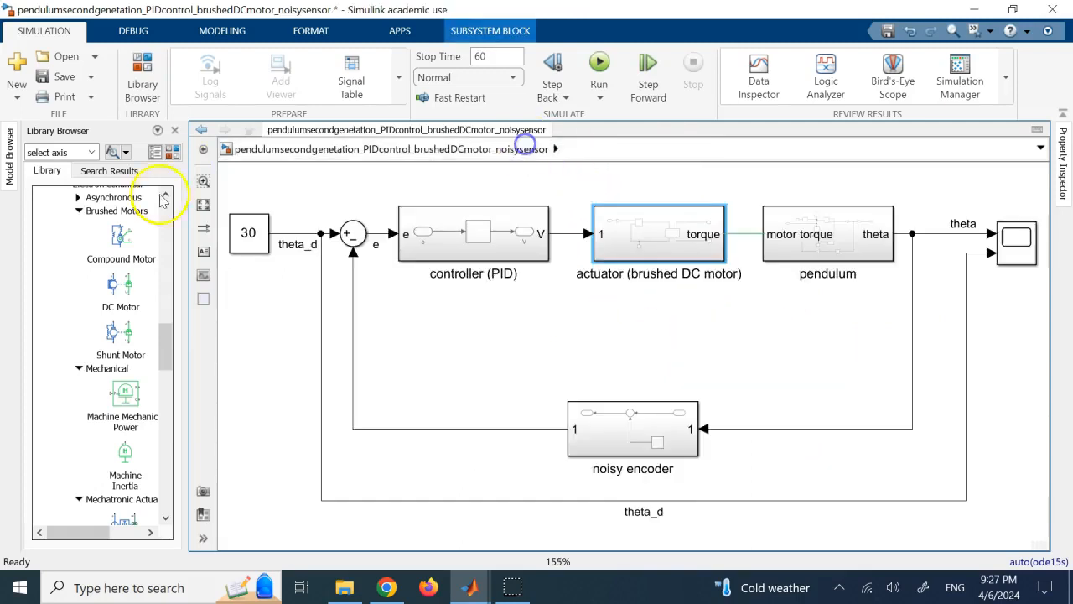
# Widen the Library Browser and collapse Simscape's Foundation Library and Electrical branches to show its main sub-libraries.
pyautogui.scroll(5, 99, 272)
pyautogui.scroll(7, 99, 273)
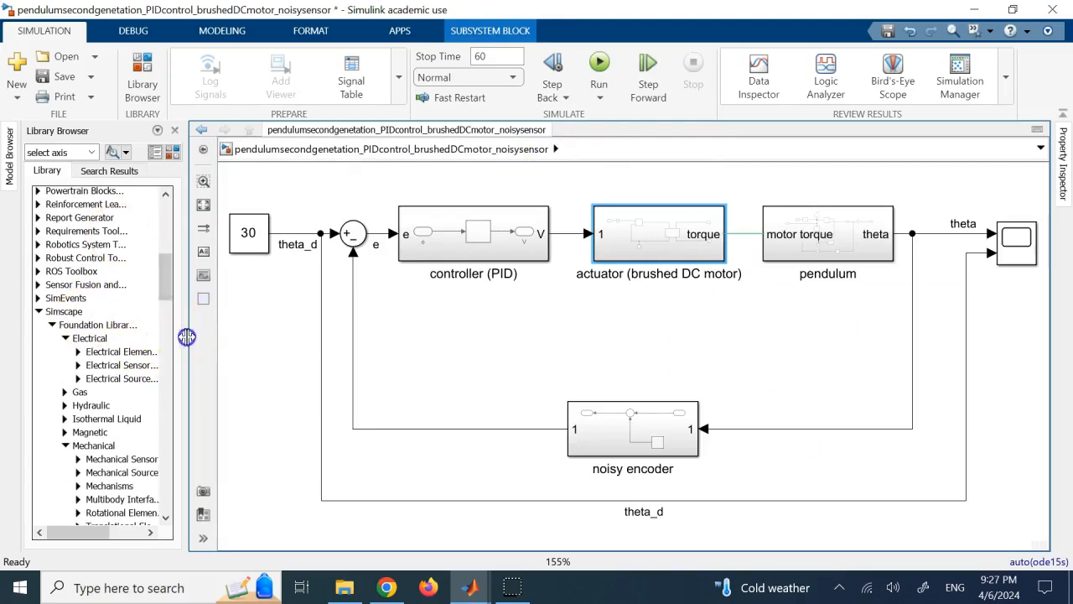
pyautogui.moveTo(186, 336); pyautogui.dragTo(534, 336)
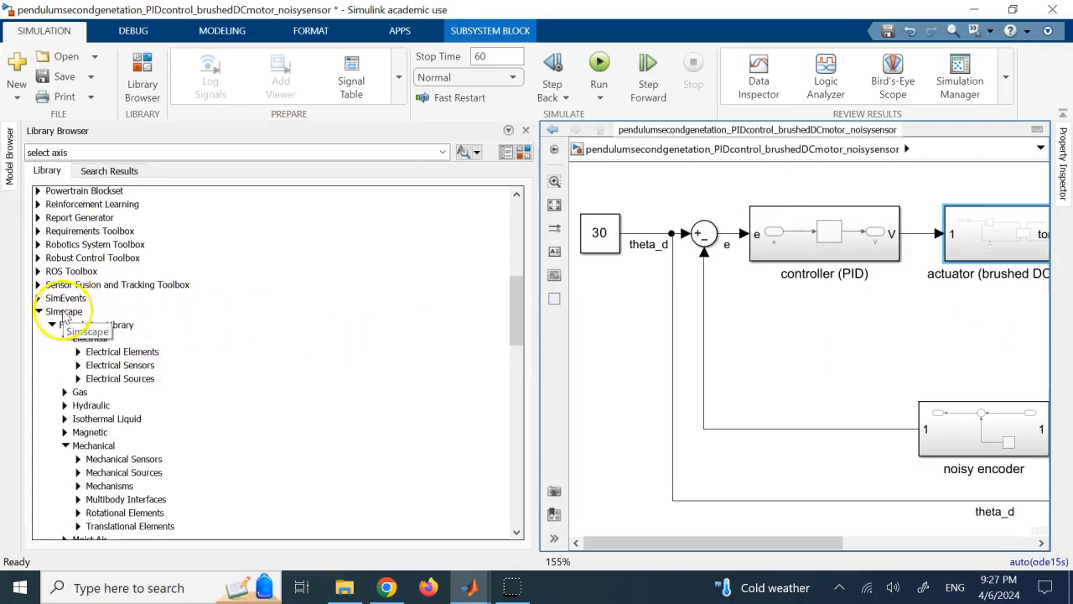
pyautogui.click(51, 324)
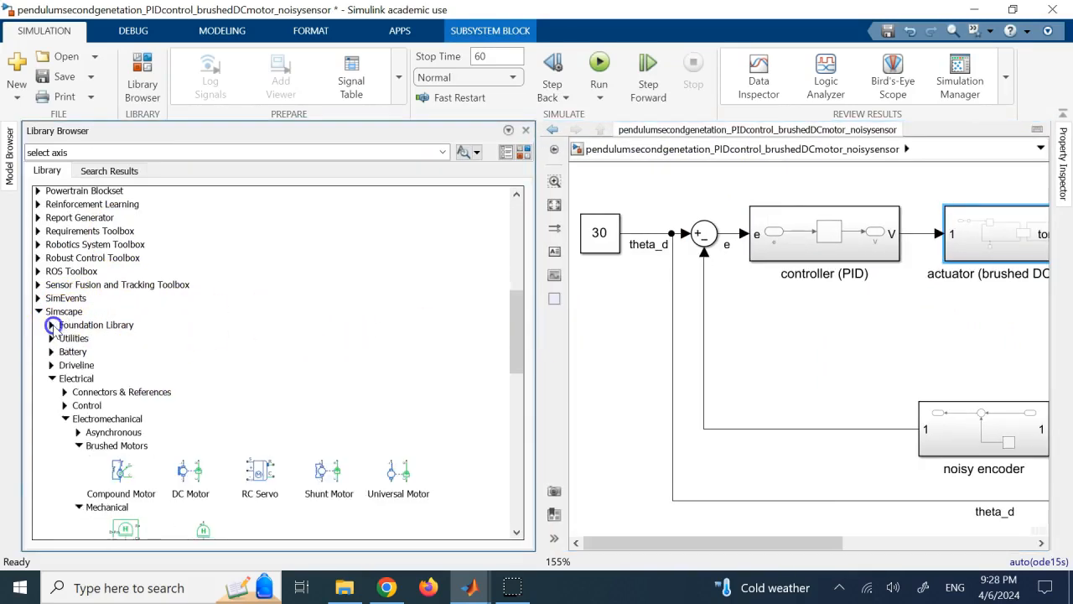
pyautogui.click(51, 378)
pyautogui.scroll(-1, 104, 327)
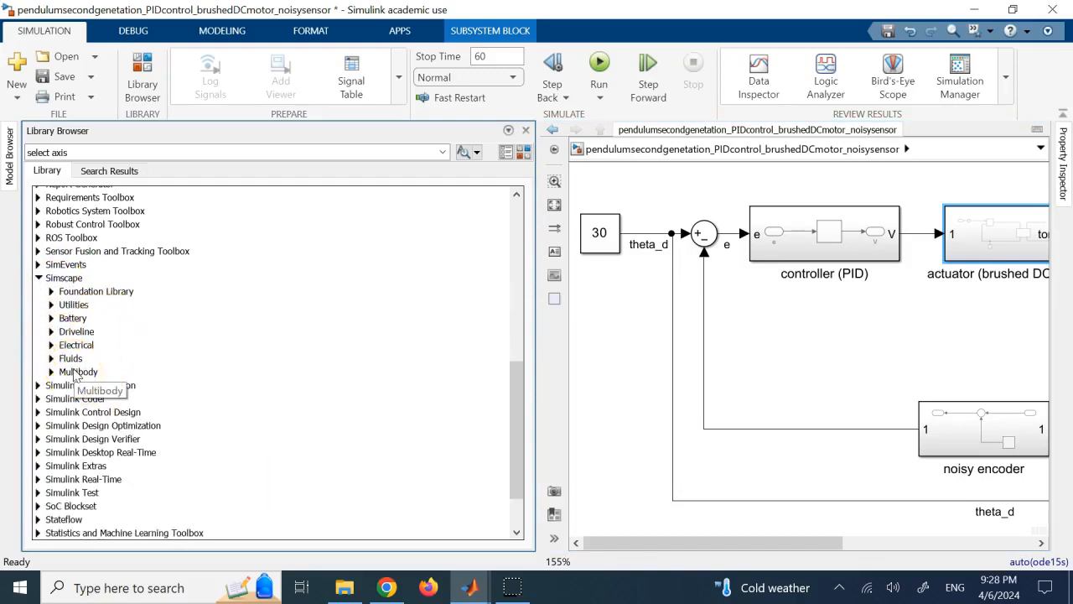
# Examine the Brushed Motors blocks in Simscape's Electrical Electromechanical library, and collapse the Electromechanical branch.
pyautogui.click(51, 345)
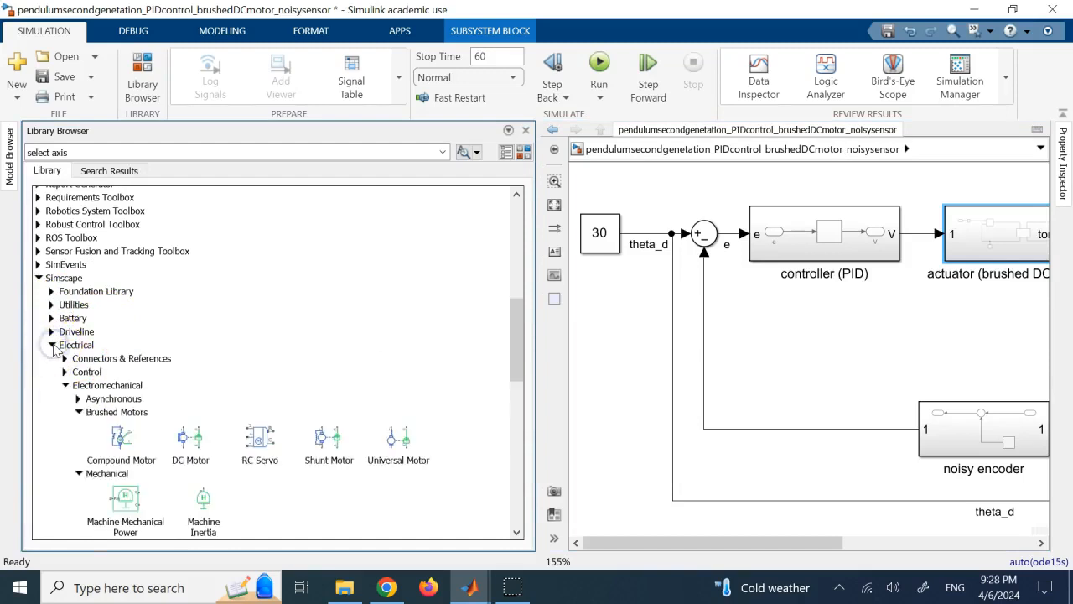
pyautogui.click(65, 385)
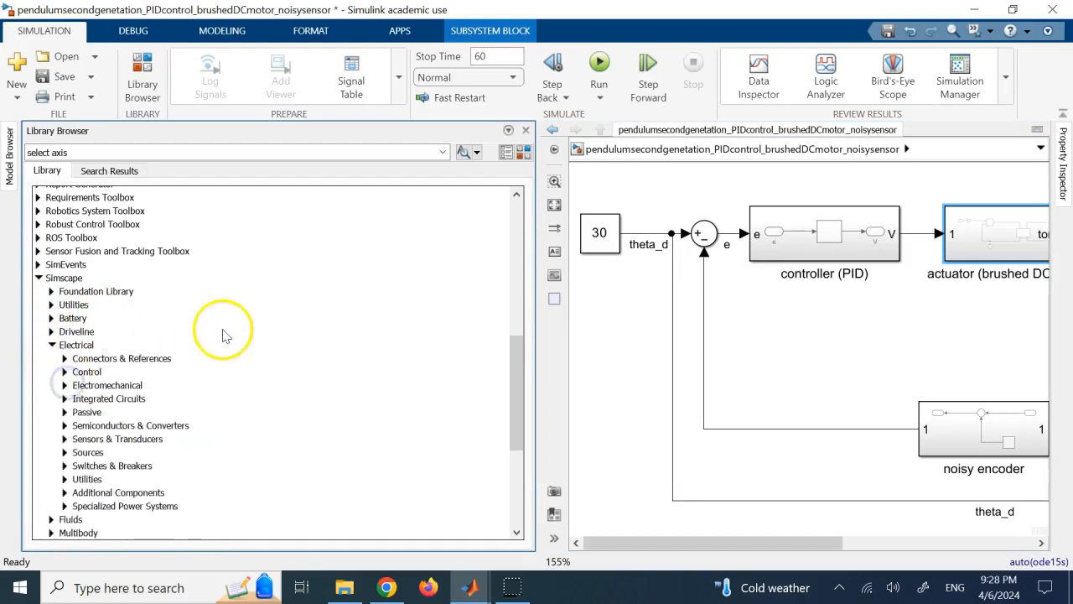
pyautogui.click(65, 385)
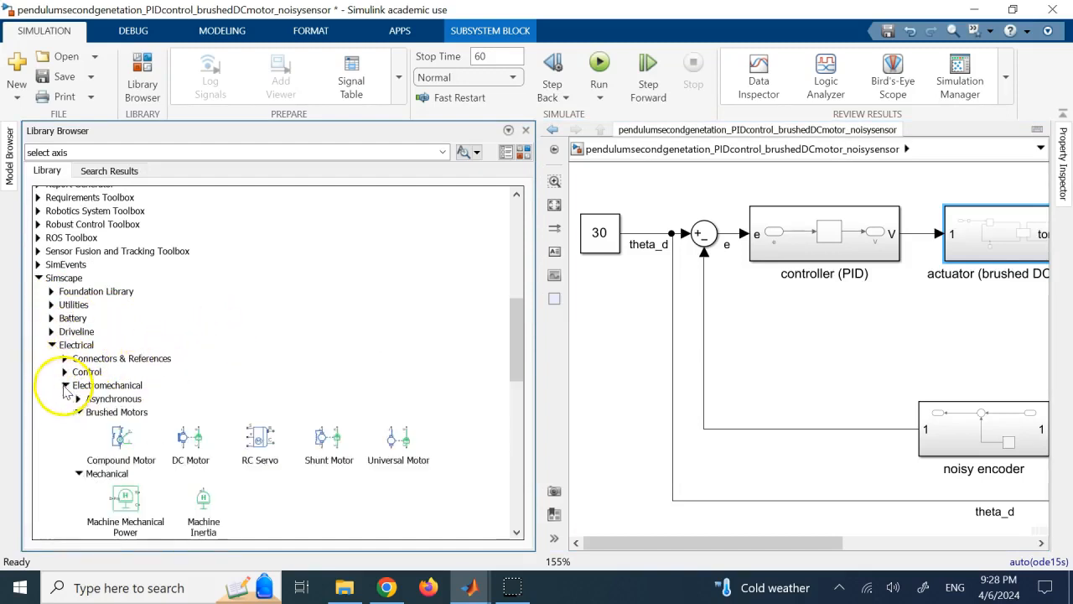
pyautogui.scroll(-1, 168, 361)
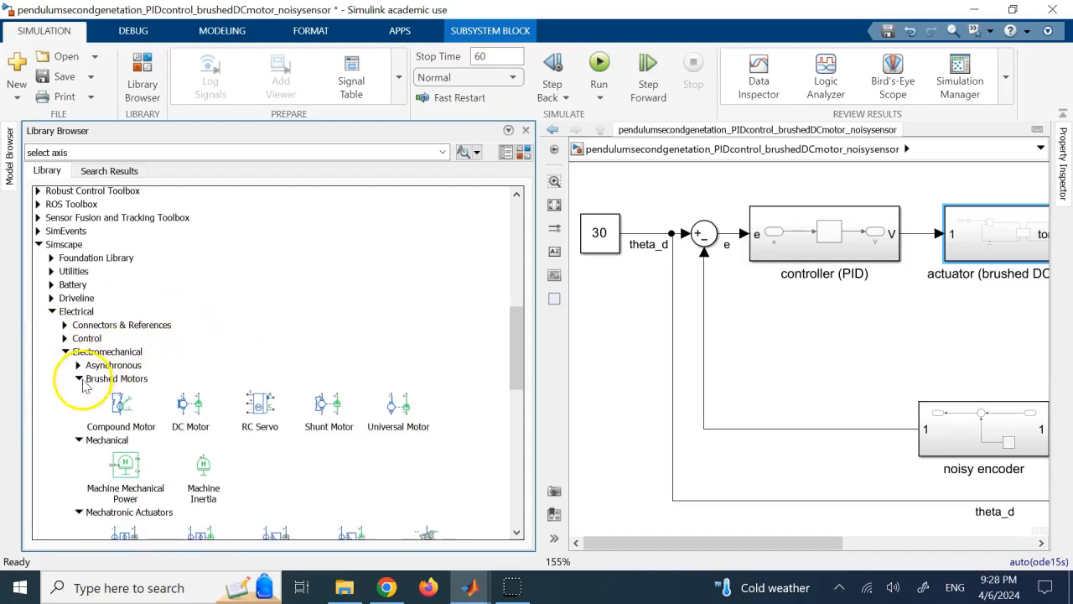
pyautogui.click(79, 440)
pyautogui.click(78, 454)
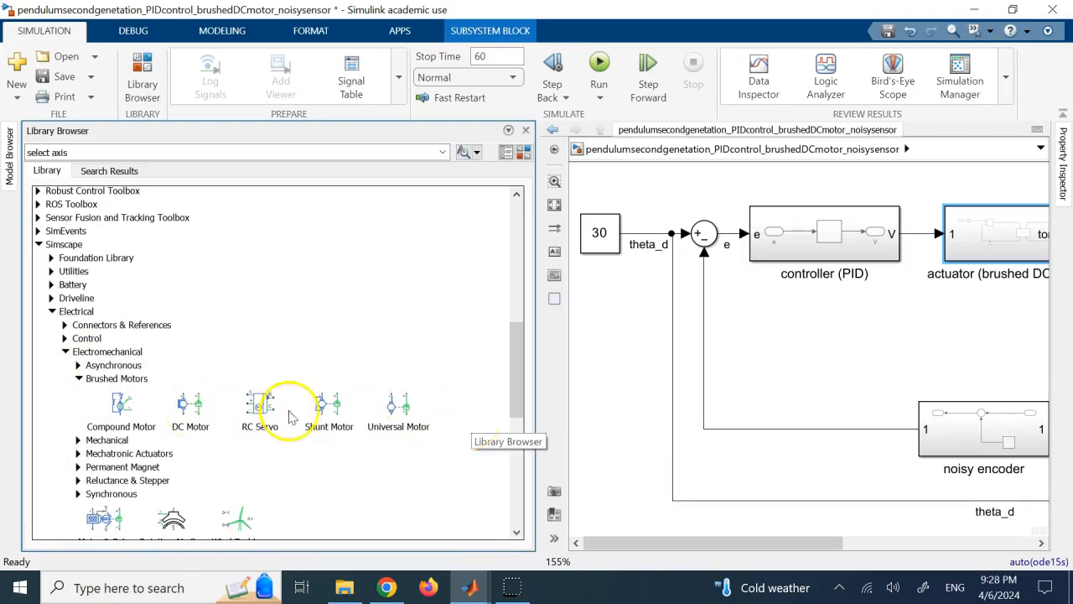
pyautogui.click(79, 378)
pyautogui.click(66, 353)
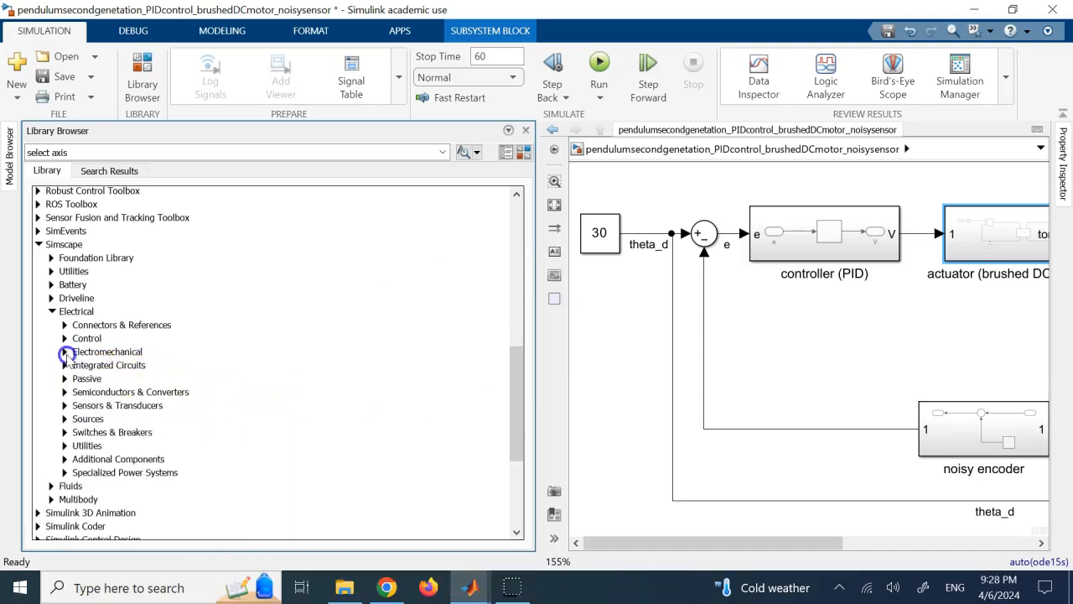
# Examine the Rotational Elements, Mechanical Sources and Mechanical Sensors in Simscape's Foundation Library, and collapse the Mechanical branch.
pyautogui.click(51, 259)
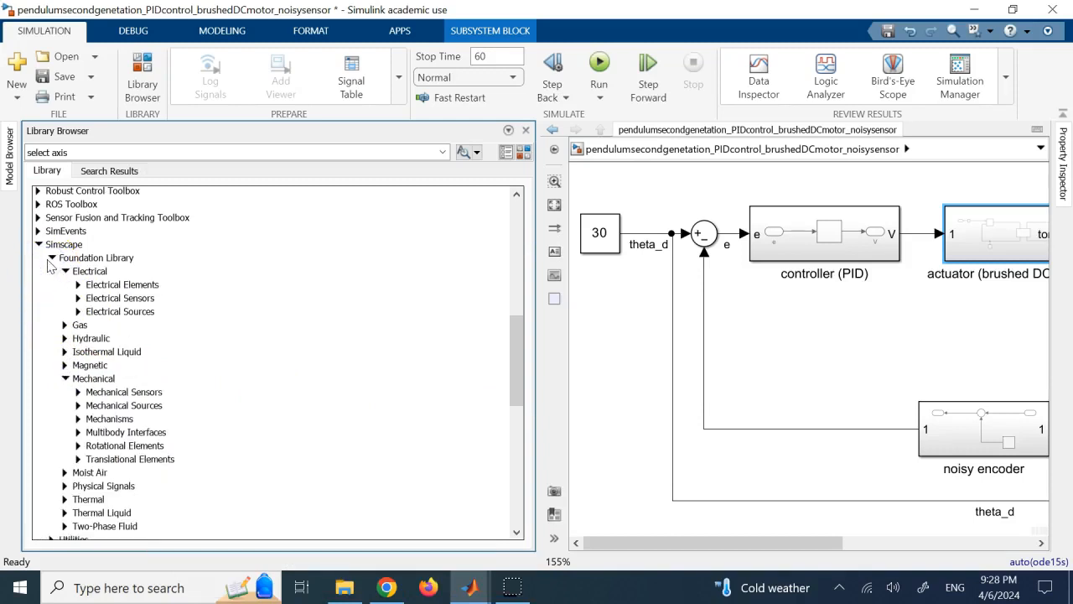
pyautogui.click(65, 271)
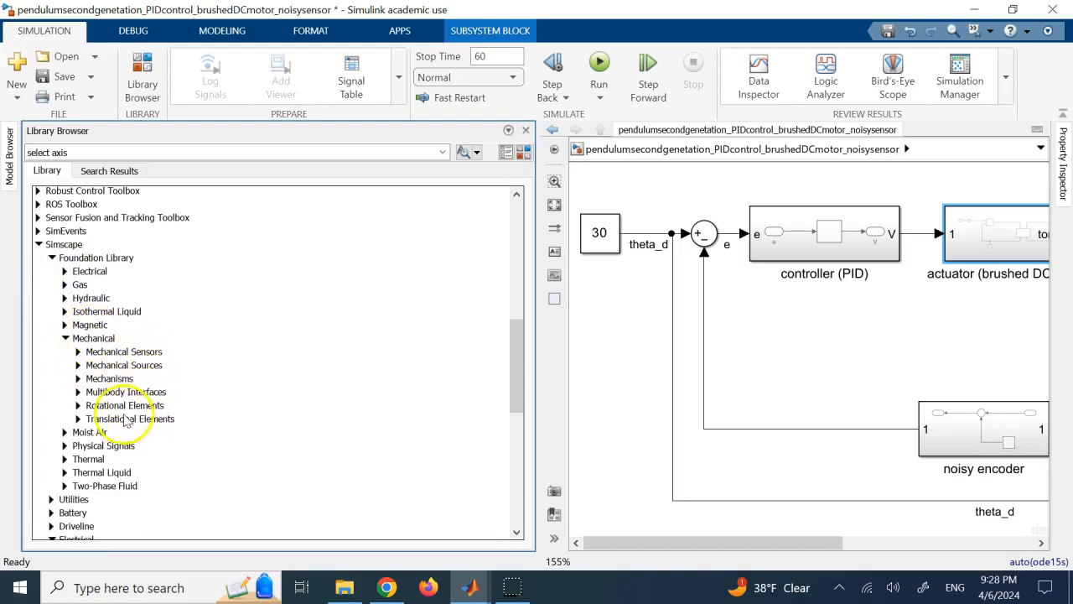
pyautogui.click(79, 406)
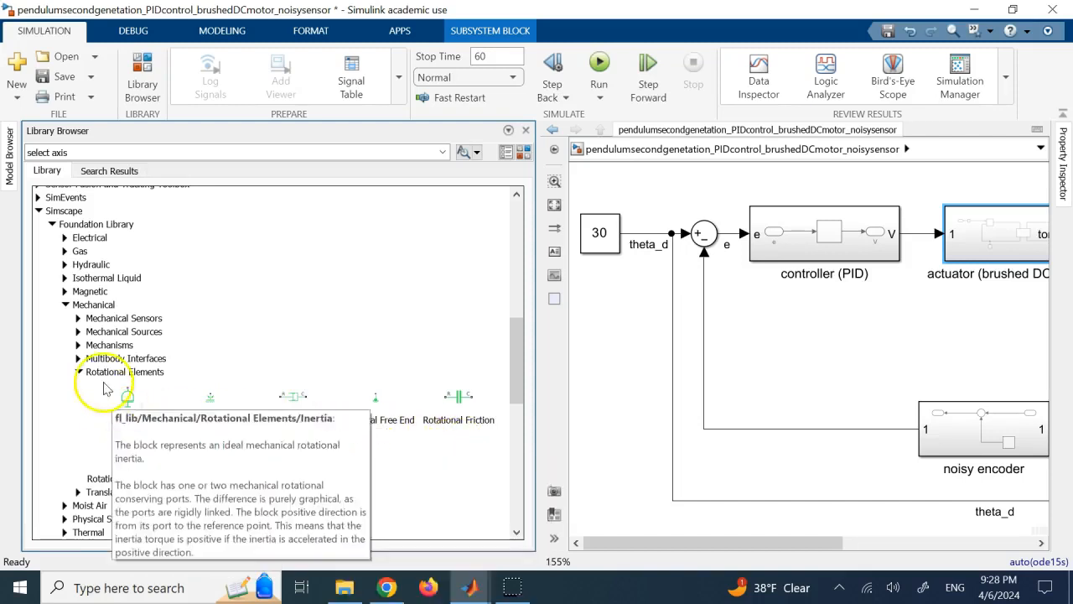
pyautogui.click(78, 372)
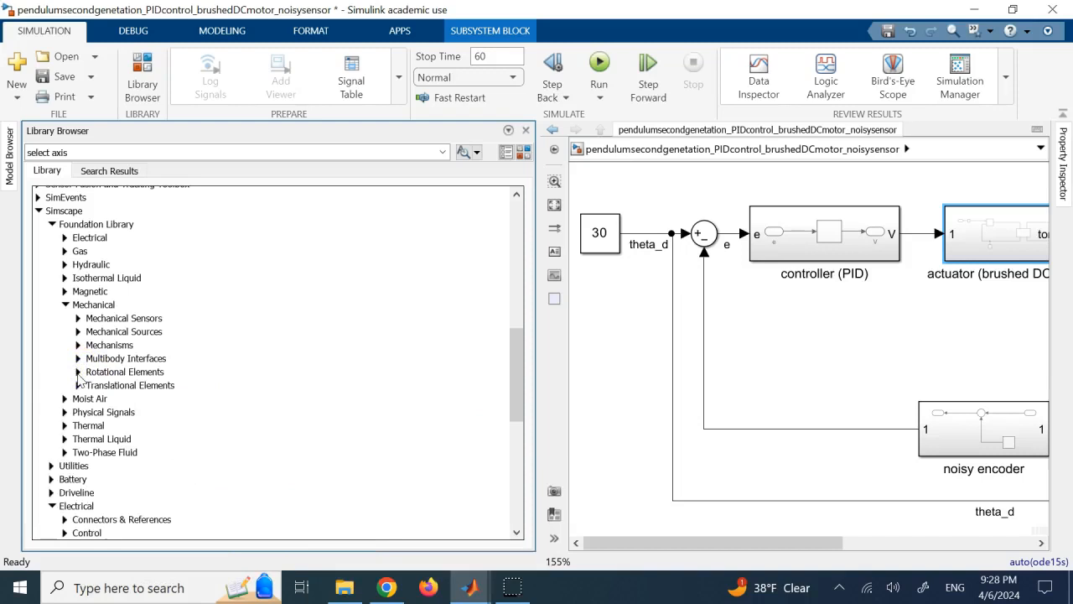
pyautogui.click(79, 332)
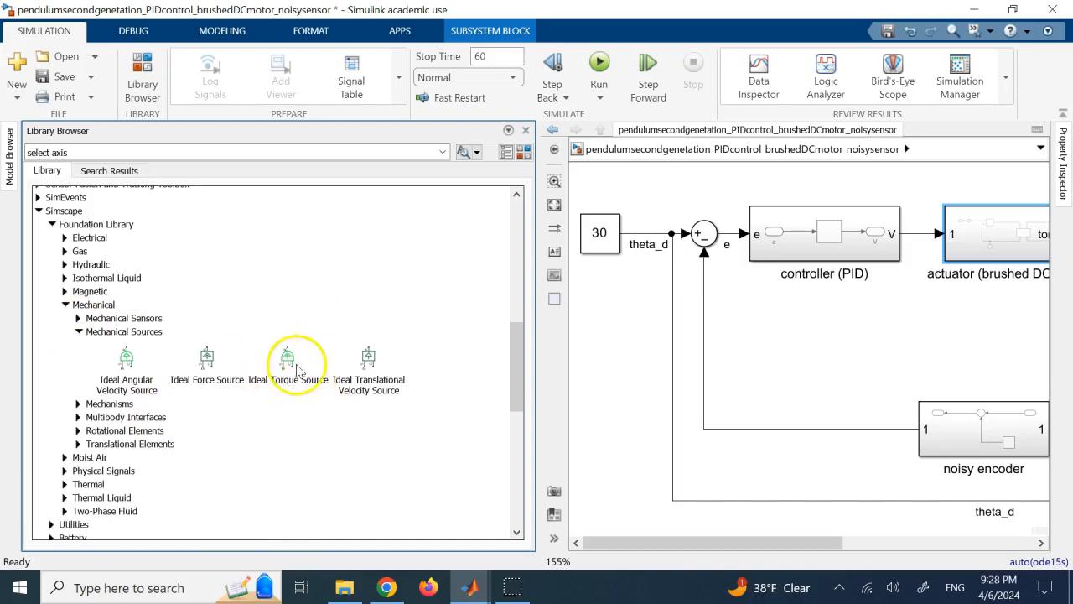
pyautogui.click(78, 320)
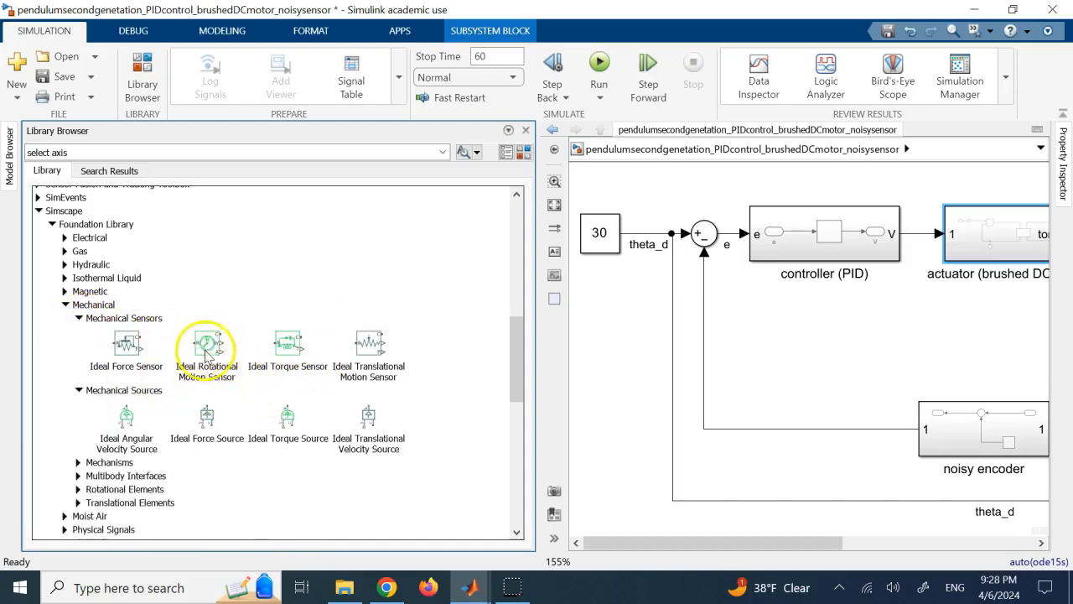
pyautogui.click(65, 304)
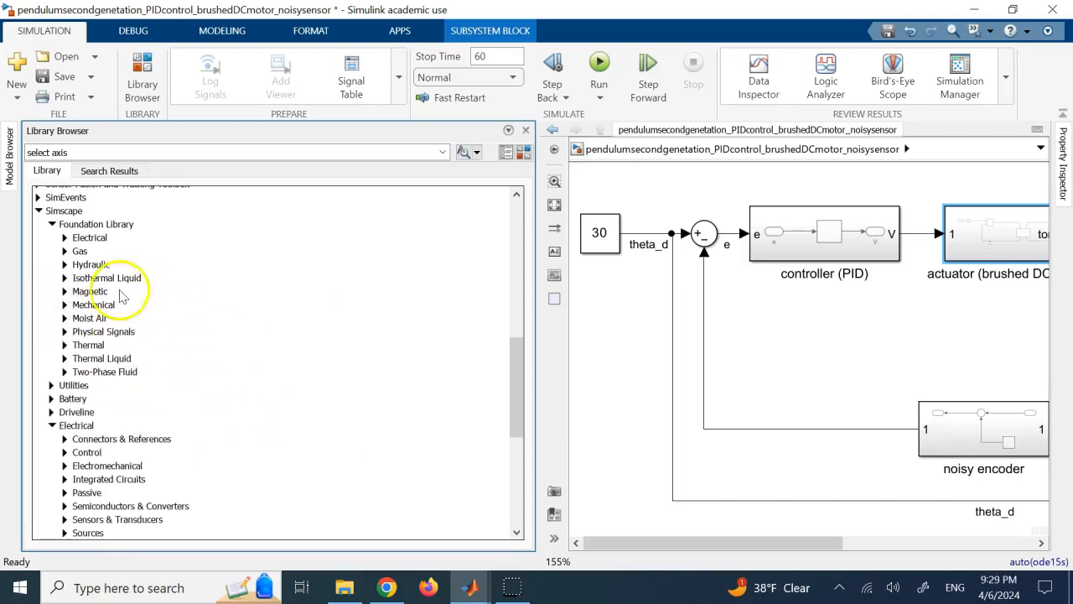
# Collapse the Simscape library, narrow the Library Browser so the whole diagram fits, and save the model.
pyautogui.click(764, 372)
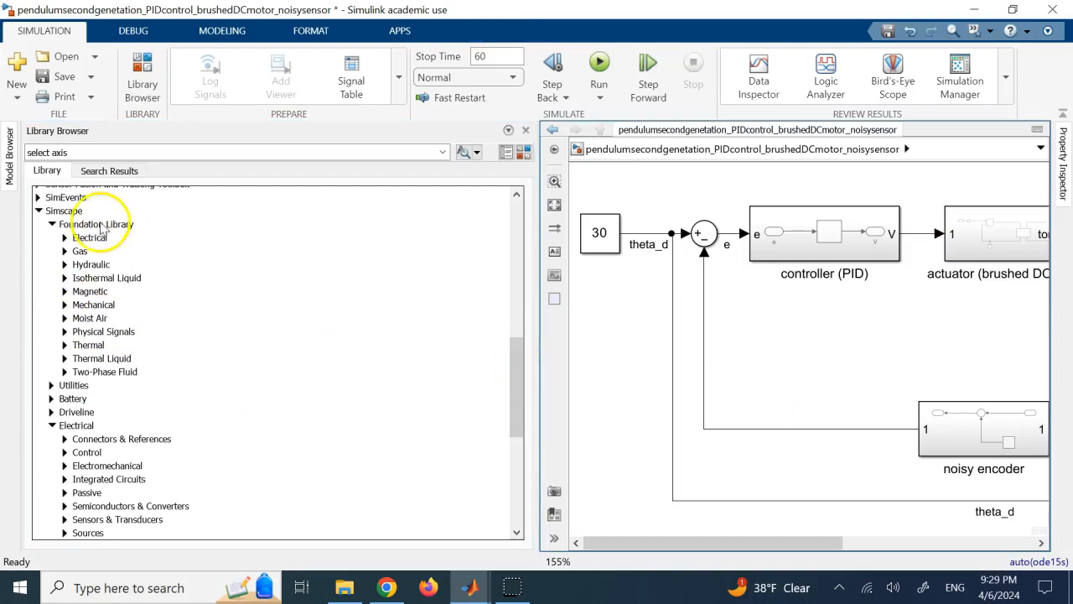
pyautogui.click(38, 211)
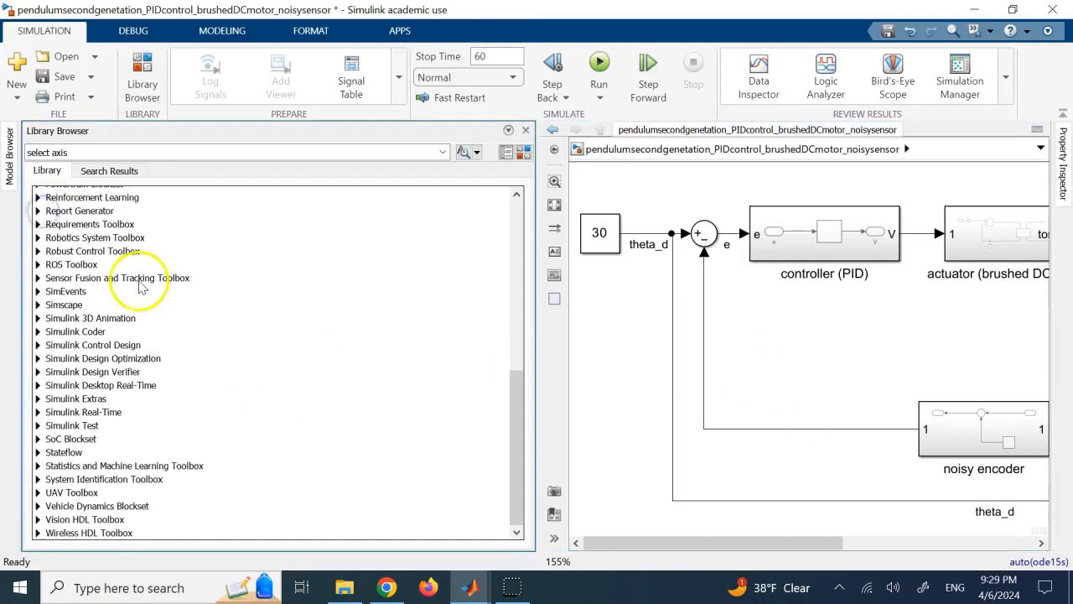
pyautogui.scroll(3, 143, 284)
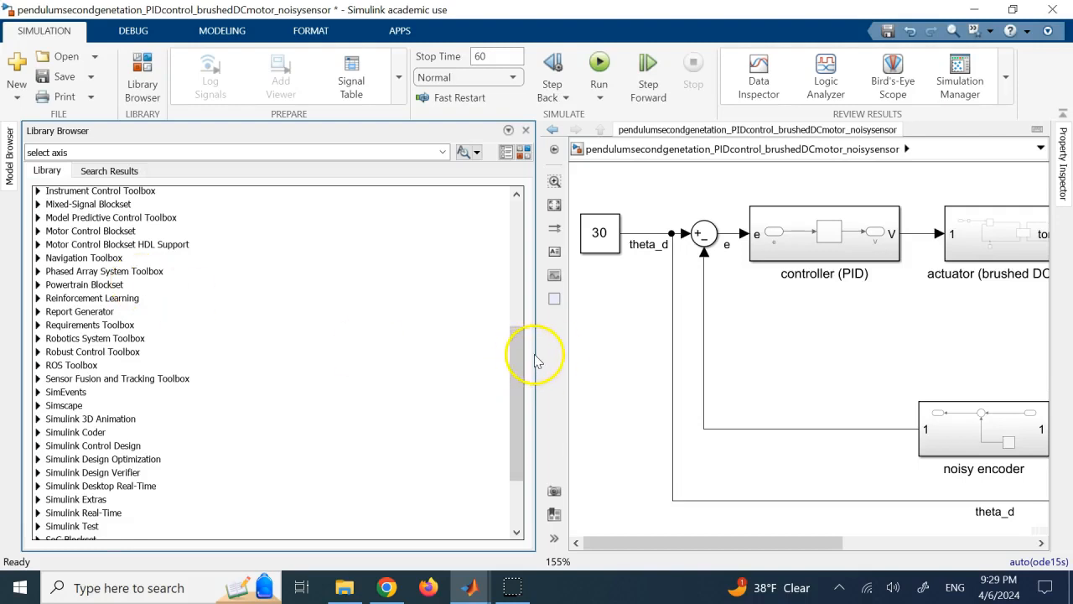
pyautogui.moveTo(536, 353); pyautogui.dragTo(213, 353)
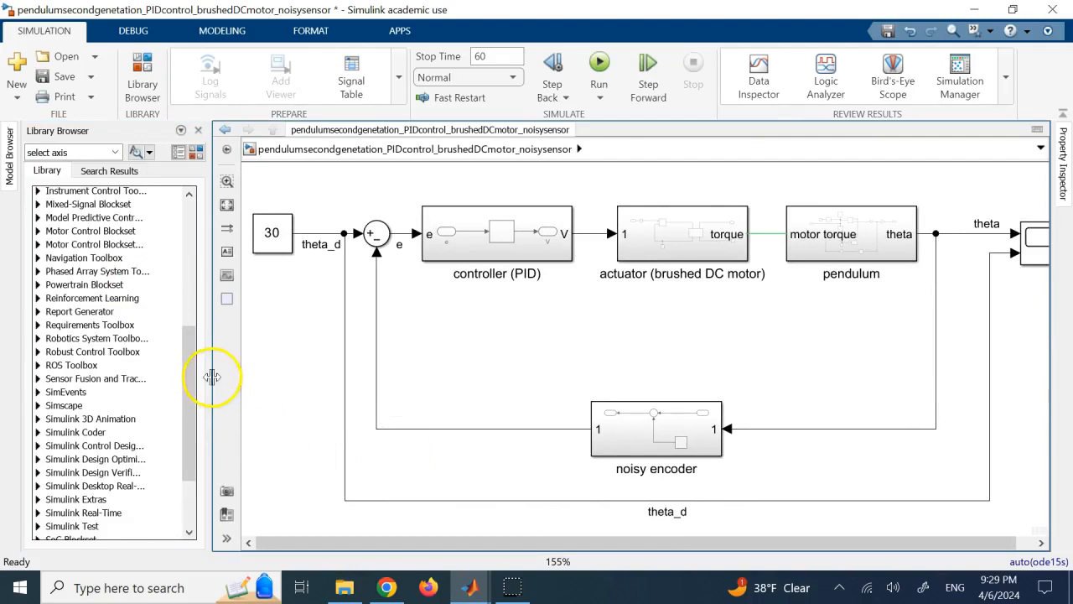
pyautogui.moveTo(210, 377); pyautogui.dragTo(125, 389)
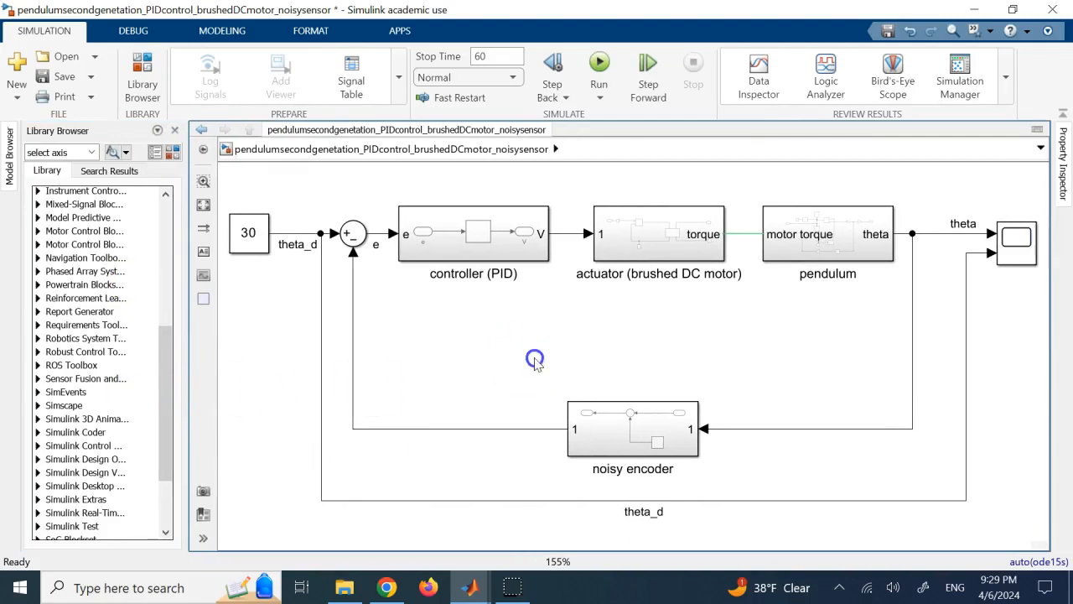
pyautogui.click(64, 77)
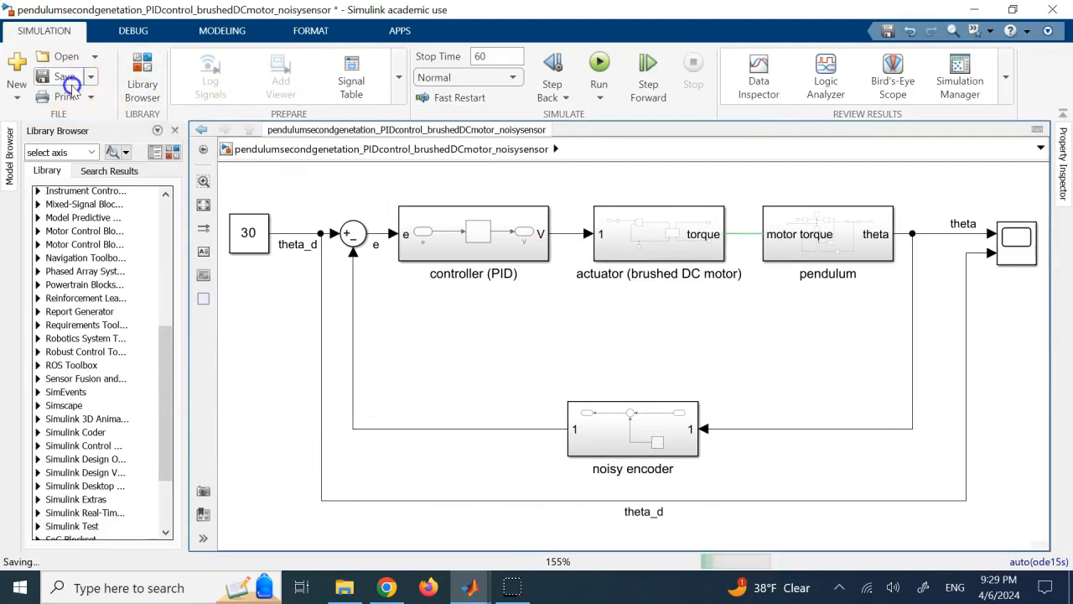